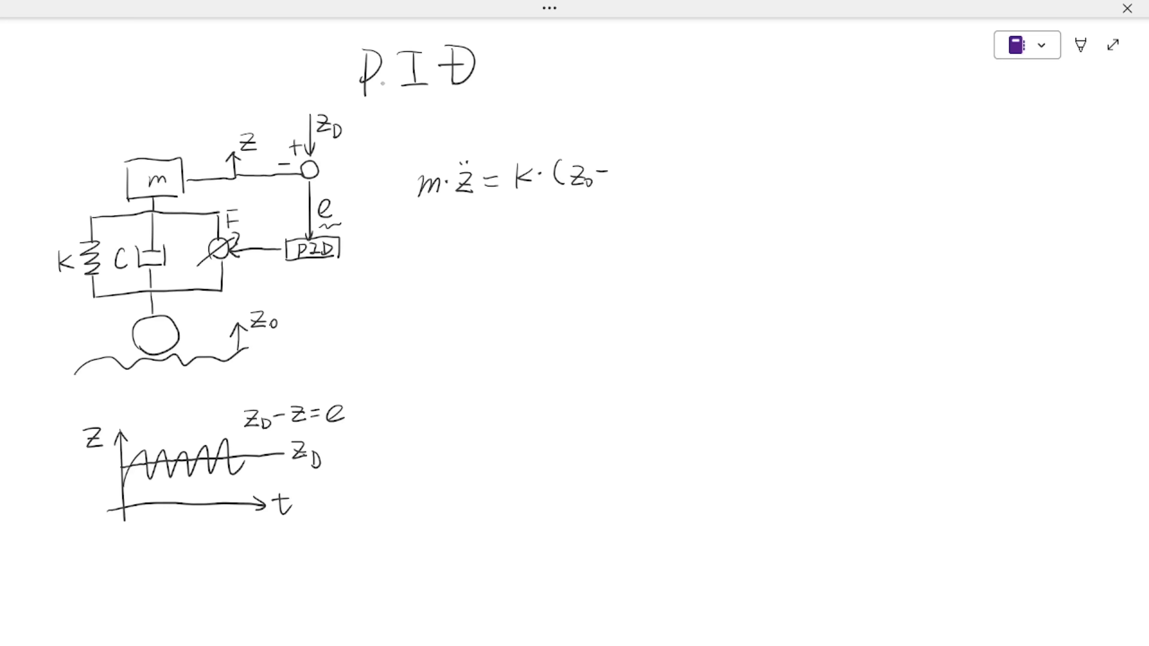
Complete the equation of motion as m·z̈ = k·(z0−z) + c·(ż0−ż) + F and write e = zD − z beneath it.
drag(615, 173, 664, 181)
mouse_move(697, 160)
mouse_down()
mouse_move(697, 178)
mouse_move(770, 161)
mouse_up()
mouse_move(778, 154)
mouse_down()
mouse_move(792, 171)
mouse_move(805, 163)
mouse_move(797, 174)
mouse_move(836, 158)
mouse_move(827, 169)
mouse_move(844, 172)
mouse_up()
click(785, 148)
mouse_move(842, 145)
mouse_down()
mouse_move(863, 143)
mouse_move(862, 158)
mouse_up()
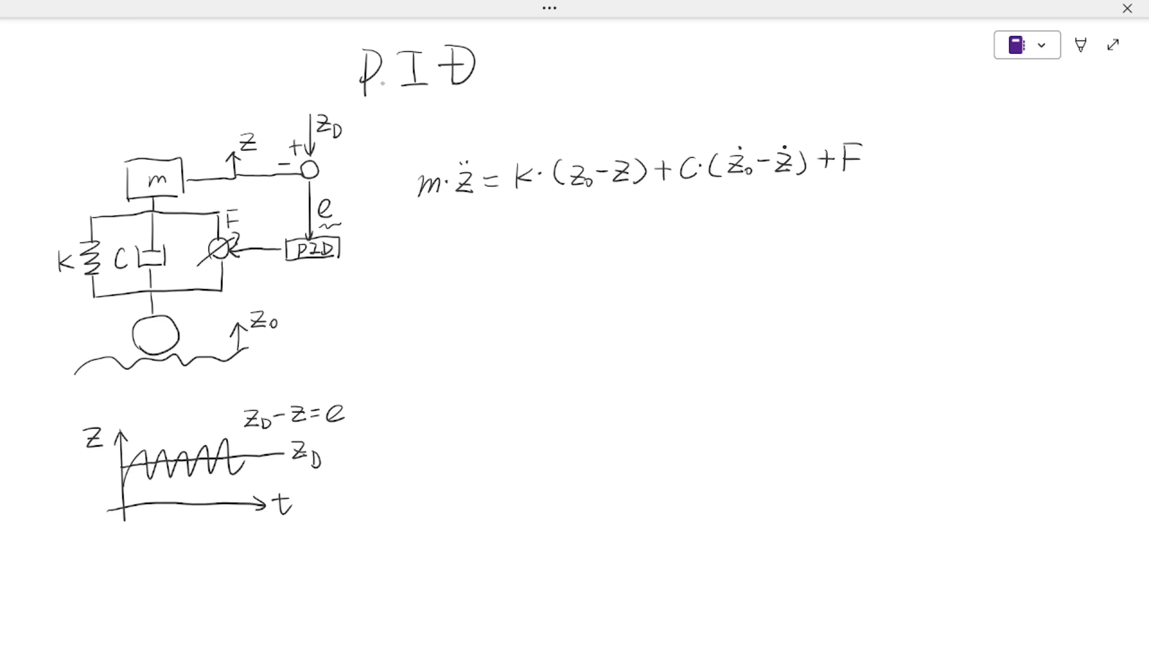
mouse_move(450, 233)
mouse_down()
mouse_move(469, 241)
mouse_move(496, 227)
mouse_up()
mouse_move(483, 235)
mouse_down()
mouse_move(537, 239)
mouse_move(565, 222)
mouse_move(595, 232)
mouse_move(594, 223)
mouse_up()
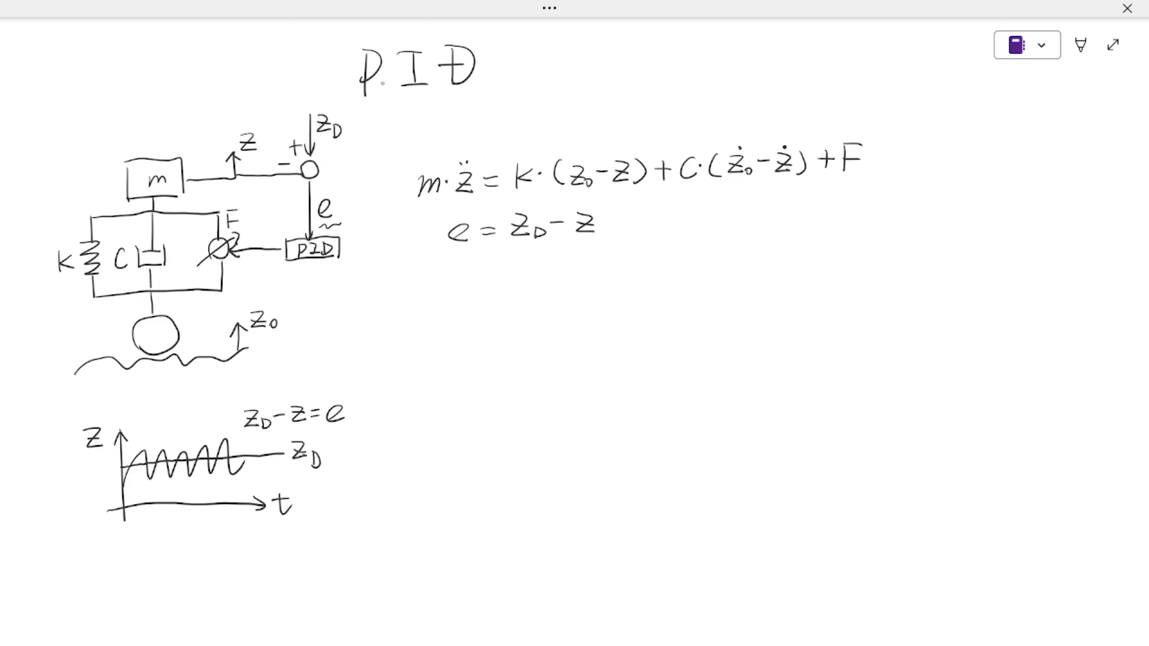
Begin the control law with u = kP·e + below the error equation and underline the P in the title.
drag(448, 292, 495, 280)
drag(351, 108, 380, 108)
mouse_move(510, 261)
mouse_down()
mouse_move(508, 294)
mouse_move(603, 269)
mouse_up()
drag(593, 258, 592, 283)
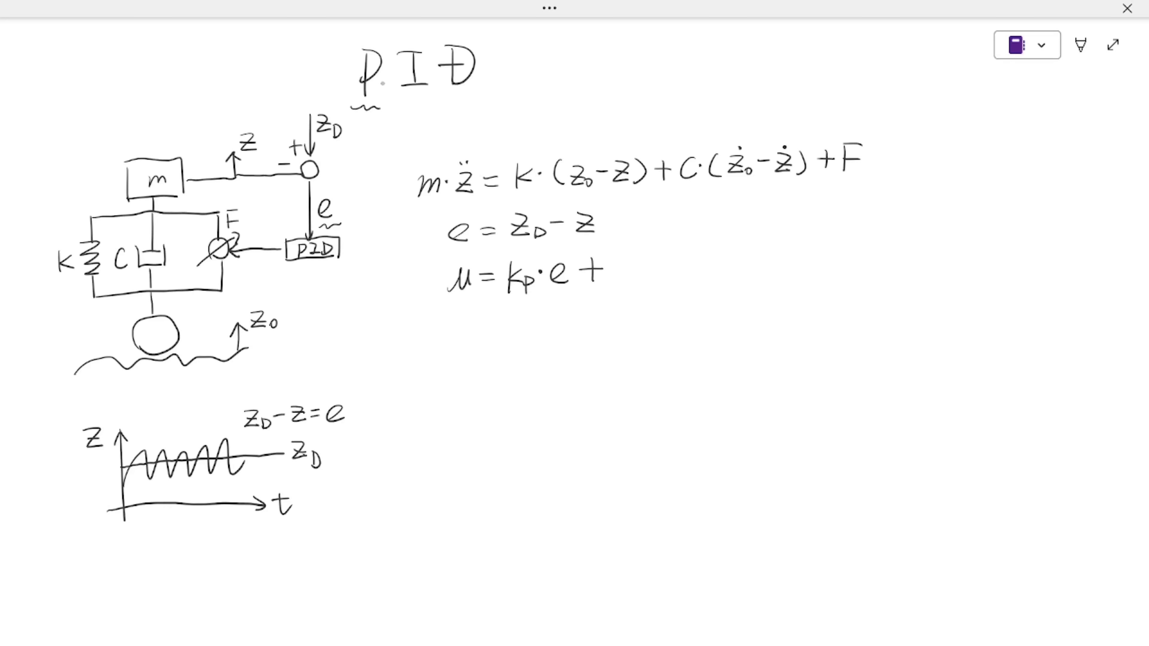
Add the integral term kI·∫e(τ)dτ from 0 to t to the control law and mark the title's I and D.
drag(415, 107, 418, 109)
mouse_move(625, 252)
mouse_down()
mouse_move(624, 282)
mouse_move(641, 273)
mouse_up()
drag(643, 268, 647, 279)
drag(643, 279, 657, 278)
mouse_move(688, 232)
mouse_down()
mouse_move(670, 292)
mouse_move(690, 277)
mouse_up()
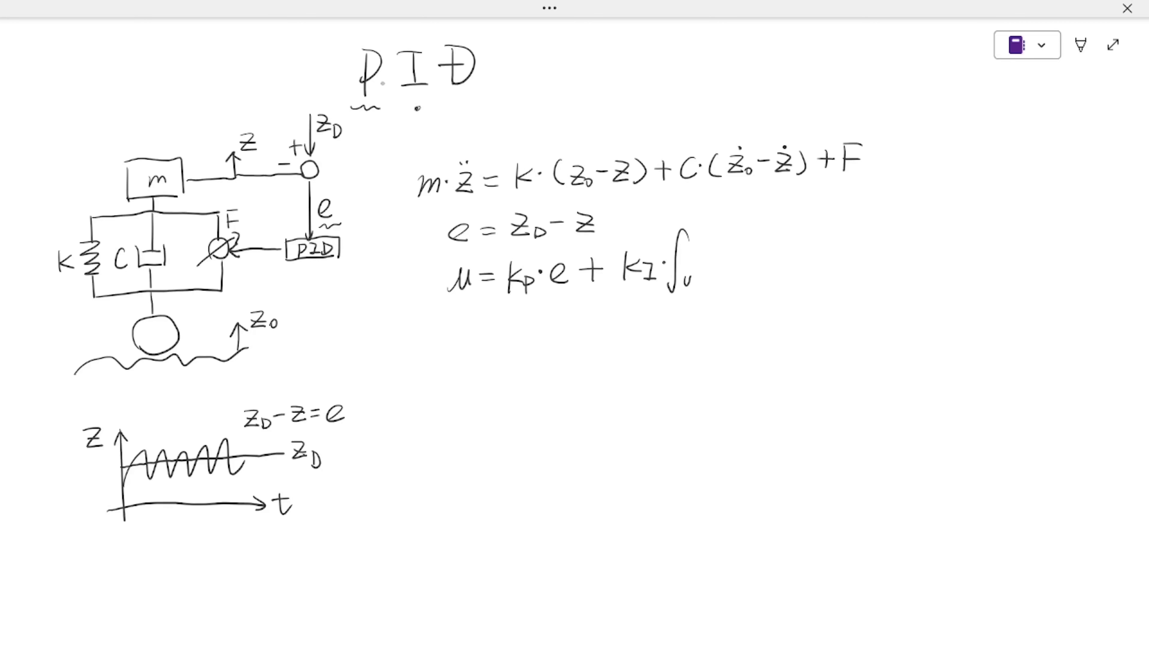
drag(691, 236, 709, 233)
drag(698, 229, 730, 270)
mouse_move(736, 254)
mouse_down()
mouse_move(752, 251)
mouse_move(745, 269)
mouse_up()
mouse_move(757, 251)
mouse_down()
mouse_move(755, 272)
mouse_move(770, 268)
mouse_up()
mouse_move(782, 240)
mouse_down()
mouse_move(779, 269)
mouse_move(799, 249)
mouse_up()
drag(793, 251, 802, 267)
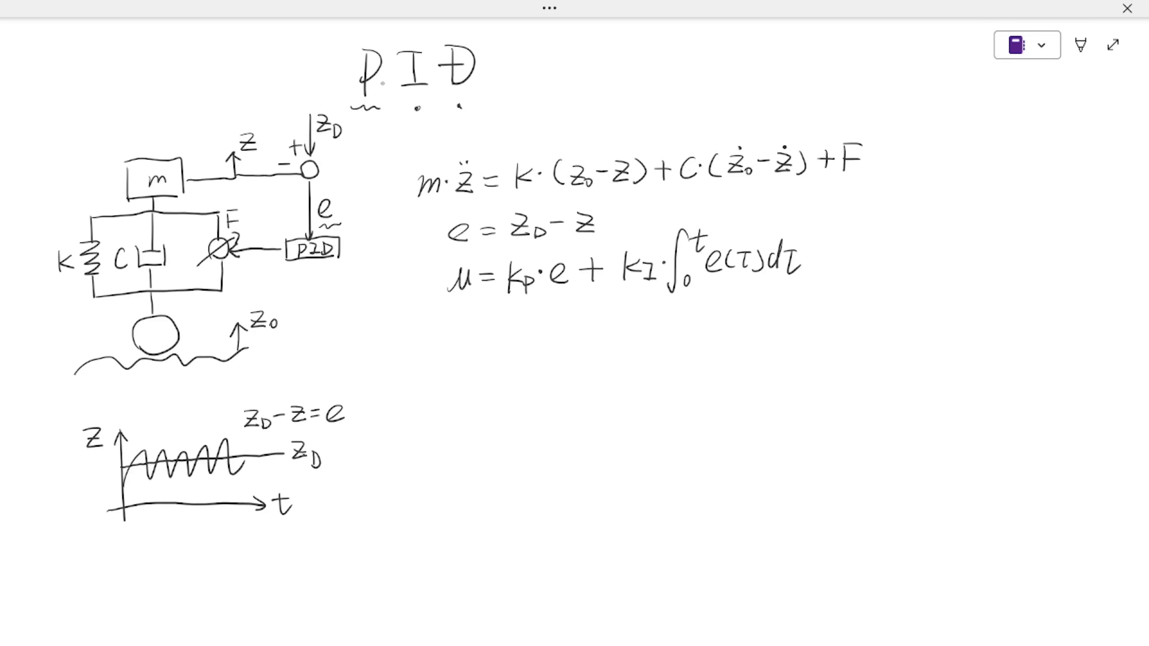
Add the derivative term + kD·ė(τ) to the control law.
drag(811, 257, 833, 256)
mouse_move(823, 243)
mouse_down()
mouse_move(824, 271)
mouse_move(848, 261)
mouse_up()
drag(864, 241, 866, 266)
mouse_move(865, 250)
mouse_down()
mouse_move(869, 265)
mouse_move(951, 238)
mouse_up()
mouse_move(944, 240)
mouse_down()
mouse_move(941, 255)
mouse_move(954, 260)
mouse_up()
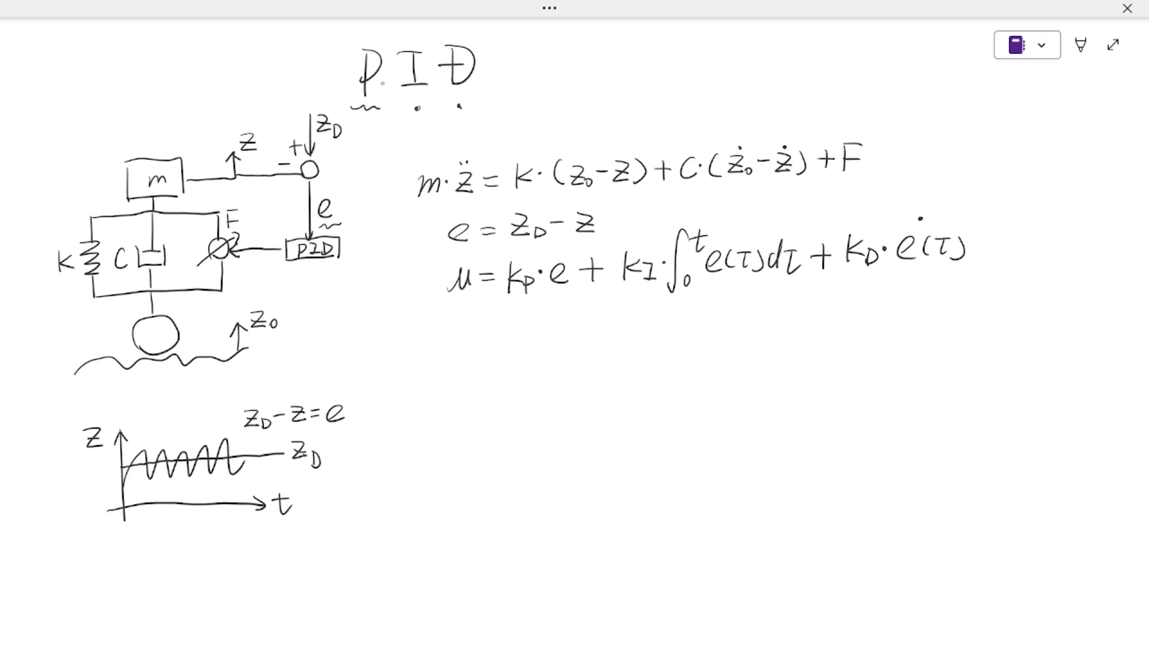
Label the finished control law with a double arrow and the word PID.
drag(981, 242, 1002, 248)
mouse_move(983, 241)
mouse_down()
mouse_move(982, 256)
mouse_move(1019, 244)
mouse_move(1001, 257)
mouse_up()
mouse_move(1029, 232)
mouse_down()
mouse_move(1028, 256)
mouse_move(1047, 249)
mouse_up()
drag(1042, 249, 1067, 251)
drag(1066, 227, 1067, 252)
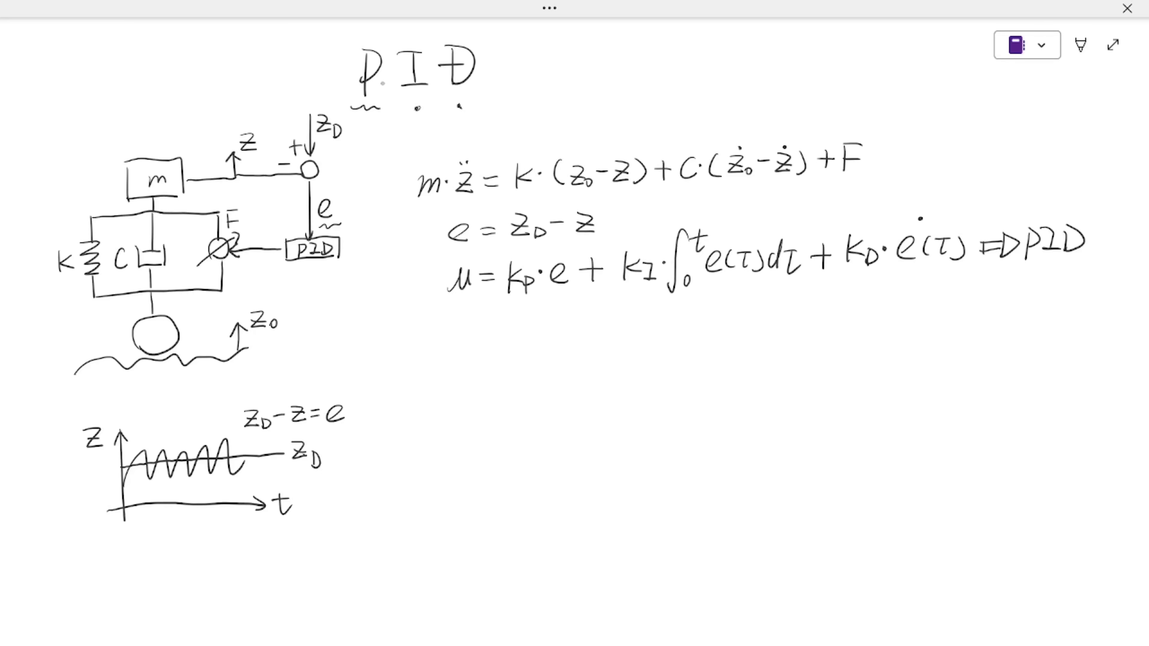
Underline the gains kP, kI and kD in the control law with wavy lines.
drag(497, 303, 536, 306)
drag(617, 294, 656, 293)
drag(838, 281, 879, 282)
Write the actuator force equation F = G·u and bracket the error, control and force equations together.
drag(458, 331, 457, 368)
mouse_move(456, 333)
mouse_down()
mouse_move(473, 329)
mouse_move(472, 349)
mouse_up()
drag(478, 346, 579, 350)
click(542, 342)
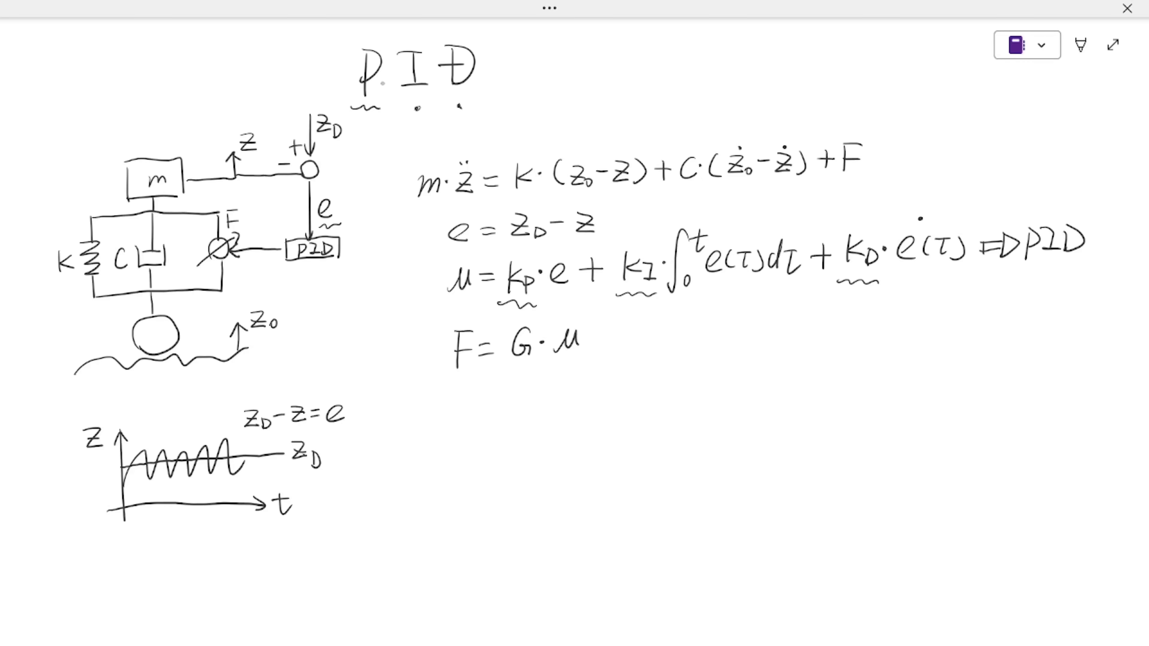
drag(429, 224, 419, 360)
Begin the acceleration equation below the force equation with z̈ = k/m·zD + c/m·żD − k/m.
mouse_move(426, 410)
mouse_down()
mouse_move(440, 410)
mouse_move(445, 435)
mouse_up()
drag(431, 426, 472, 415)
drag(461, 427, 474, 427)
drag(506, 391, 504, 408)
mouse_move(522, 393)
mouse_down()
mouse_move(523, 430)
mouse_move(561, 423)
mouse_up()
mouse_move(544, 417)
mouse_down()
mouse_move(601, 409)
mouse_move(593, 418)
mouse_up()
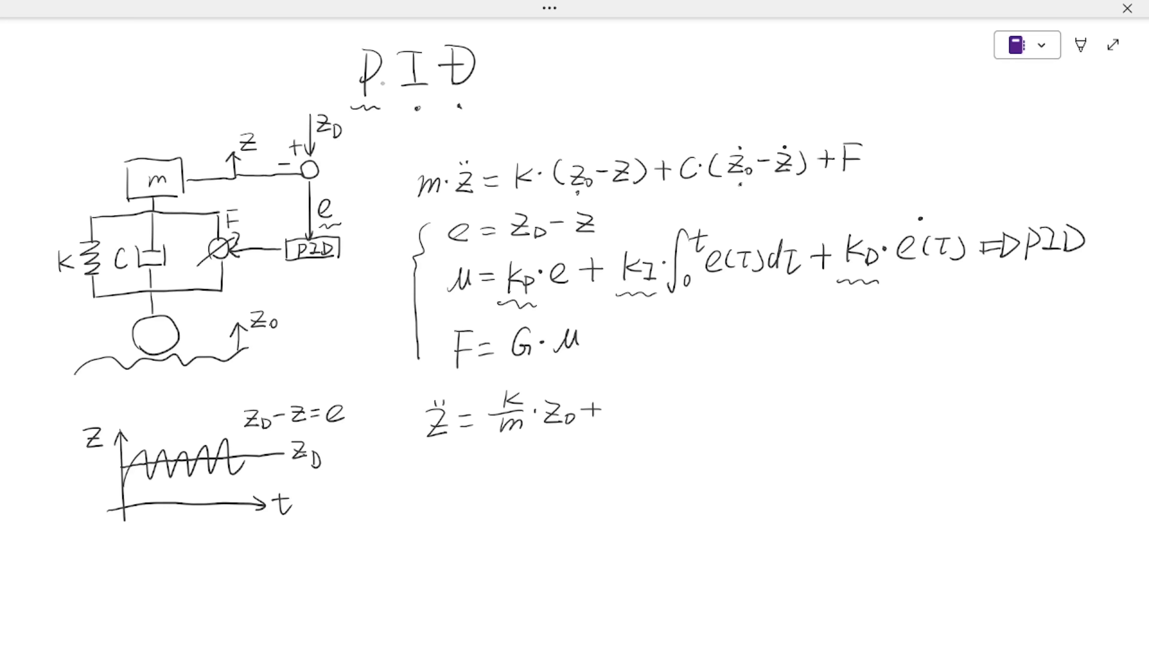
mouse_move(628, 386)
mouse_down()
mouse_move(615, 398)
mouse_move(630, 403)
mouse_up()
mouse_move(606, 409)
mouse_down()
mouse_move(639, 408)
mouse_move(637, 428)
mouse_move(676, 411)
mouse_up()
drag(683, 407, 750, 395)
drag(712, 402, 753, 402)
drag(730, 418, 752, 419)
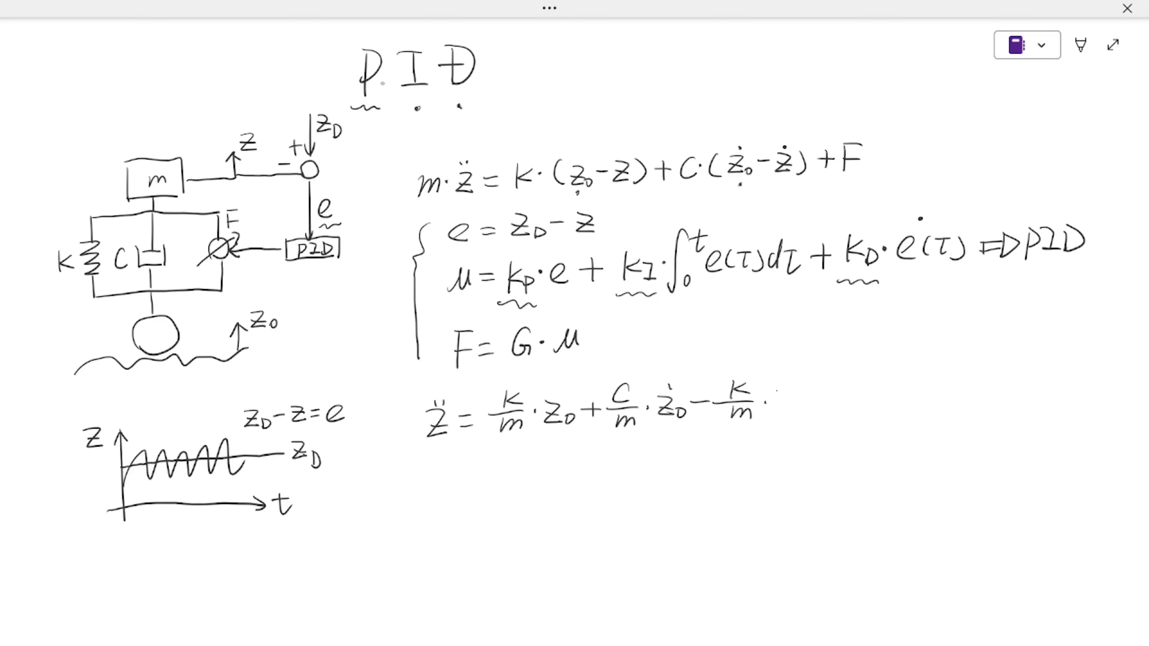
Complete the acceleration equation so that it ends with −(k/m·z + c/m·ż) + F/m.
mouse_move(777, 390)
mouse_down()
mouse_move(793, 411)
mouse_move(793, 400)
mouse_up()
drag(725, 383, 725, 421)
mouse_move(802, 401)
mouse_down()
mouse_move(822, 400)
mouse_move(813, 413)
mouse_up()
mouse_move(858, 379)
mouse_down()
mouse_move(861, 416)
mouse_move(890, 400)
mouse_move(899, 409)
mouse_up()
click(874, 401)
mouse_move(883, 403)
mouse_down()
mouse_move(900, 400)
mouse_move(903, 412)
mouse_move(949, 396)
mouse_up()
drag(939, 386, 939, 408)
drag(979, 375, 979, 393)
mouse_move(983, 372)
mouse_down()
mouse_move(1000, 371)
mouse_move(998, 381)
mouse_up()
mouse_move(958, 393)
mouse_down()
mouse_move(1004, 392)
mouse_move(1000, 413)
mouse_up()
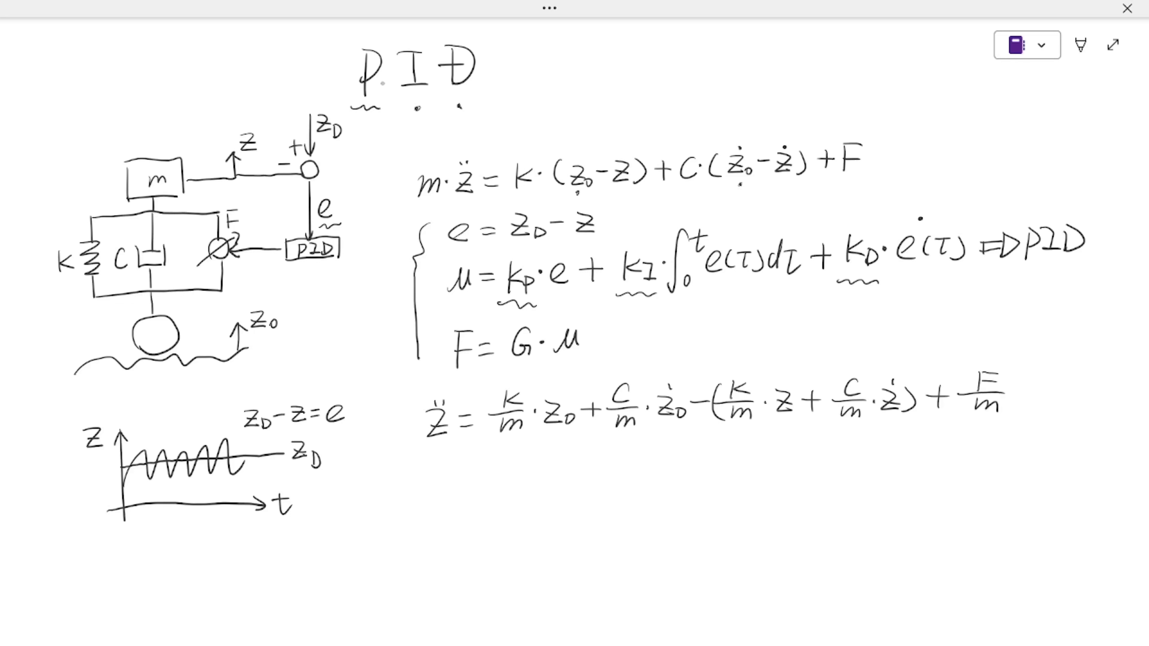
Extend the bracket down to the acceleration equation and underline the gains kP, kI and kD a second time.
drag(417, 360, 419, 441)
drag(498, 316, 536, 314)
drag(624, 308, 663, 309)
drag(835, 297, 882, 296)
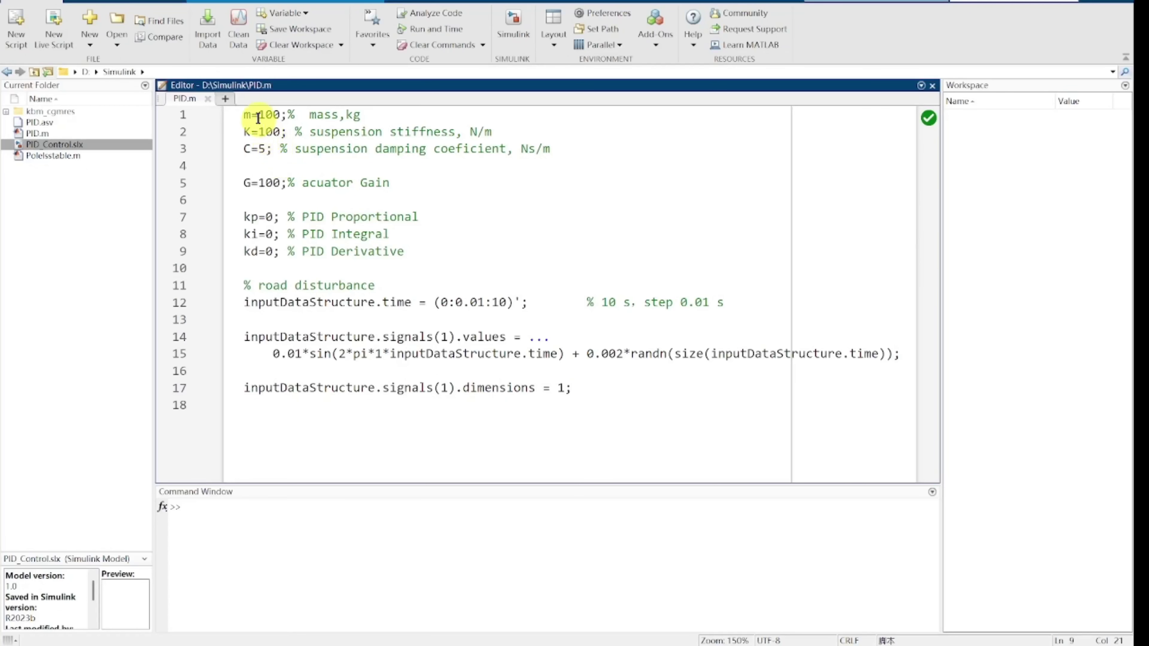
In MATLAB, examine the suspension parameters, PID gains and road disturbance definition in the PID.m script.
click(243, 115)
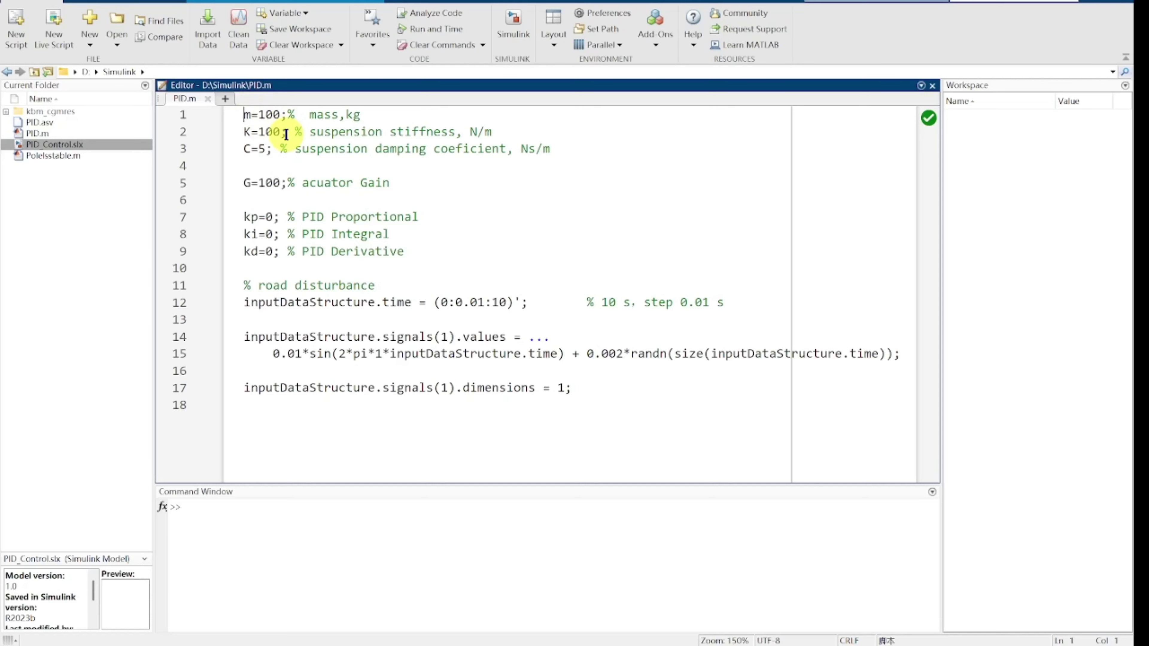
click(471, 132)
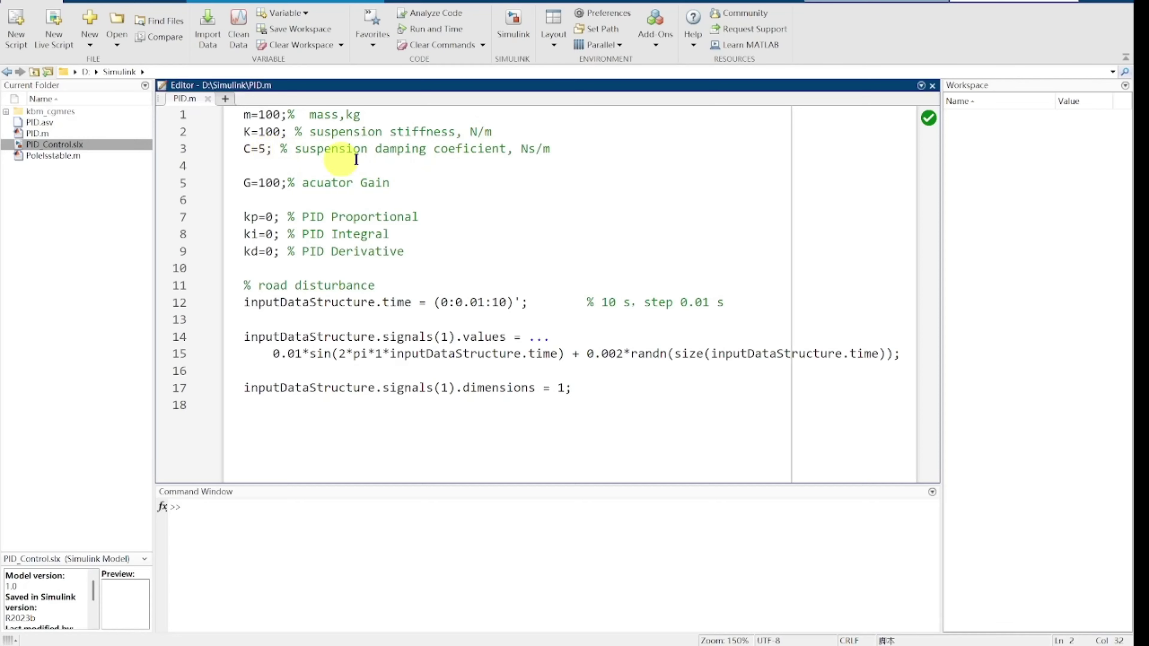
click(534, 150)
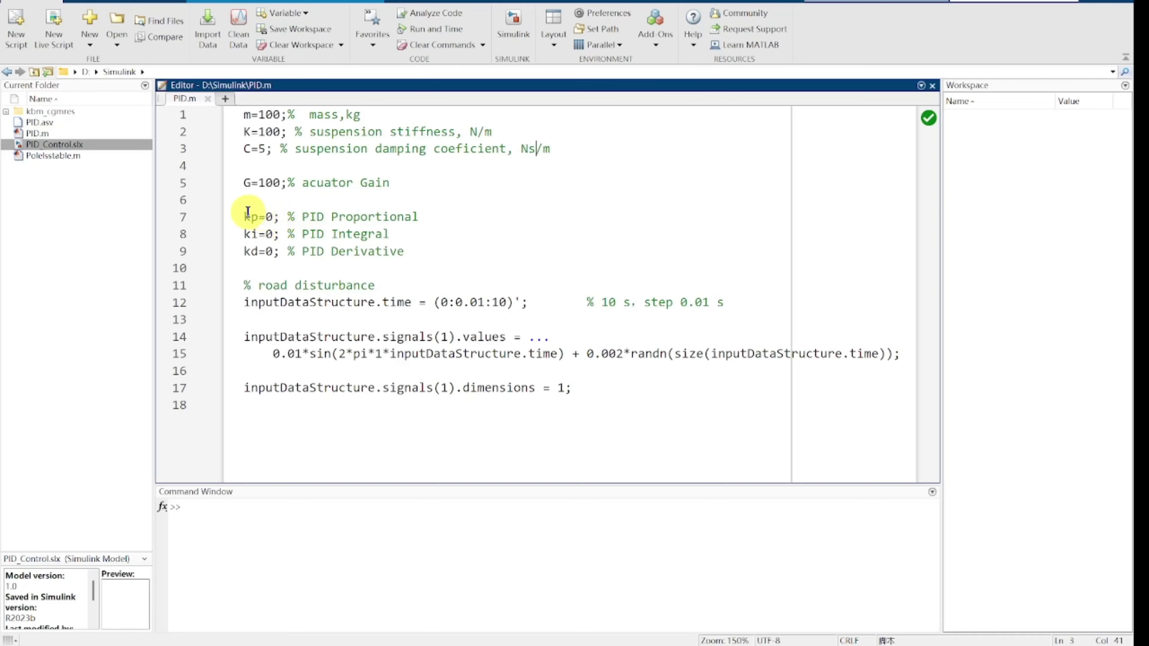
drag(240, 217, 405, 256)
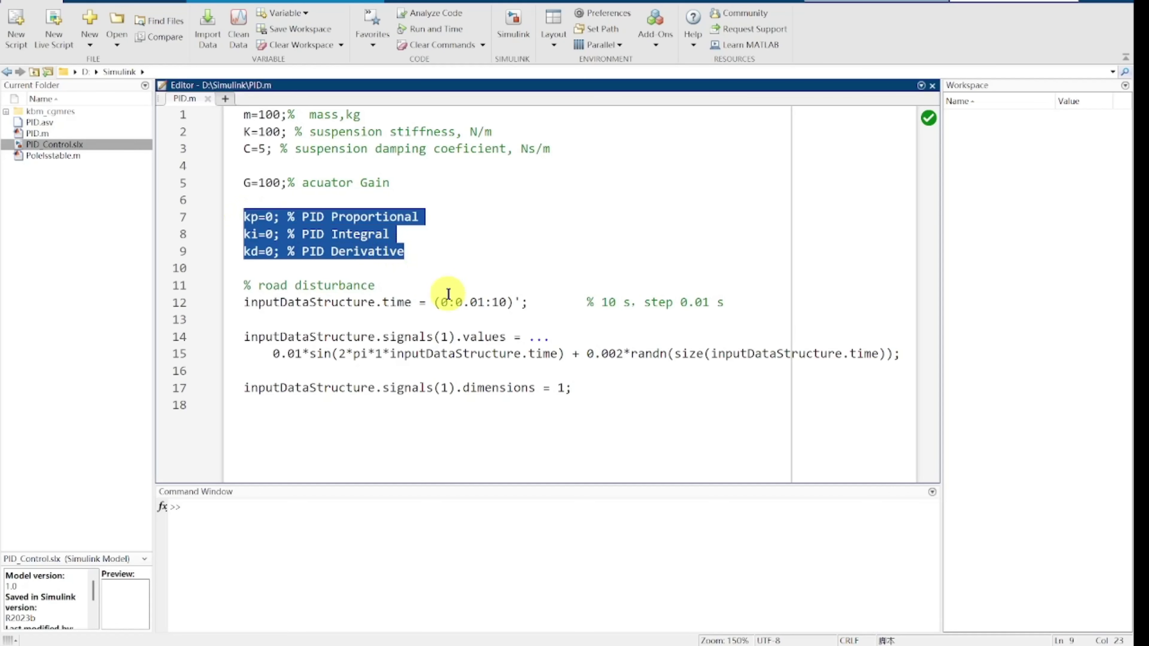
click(306, 257)
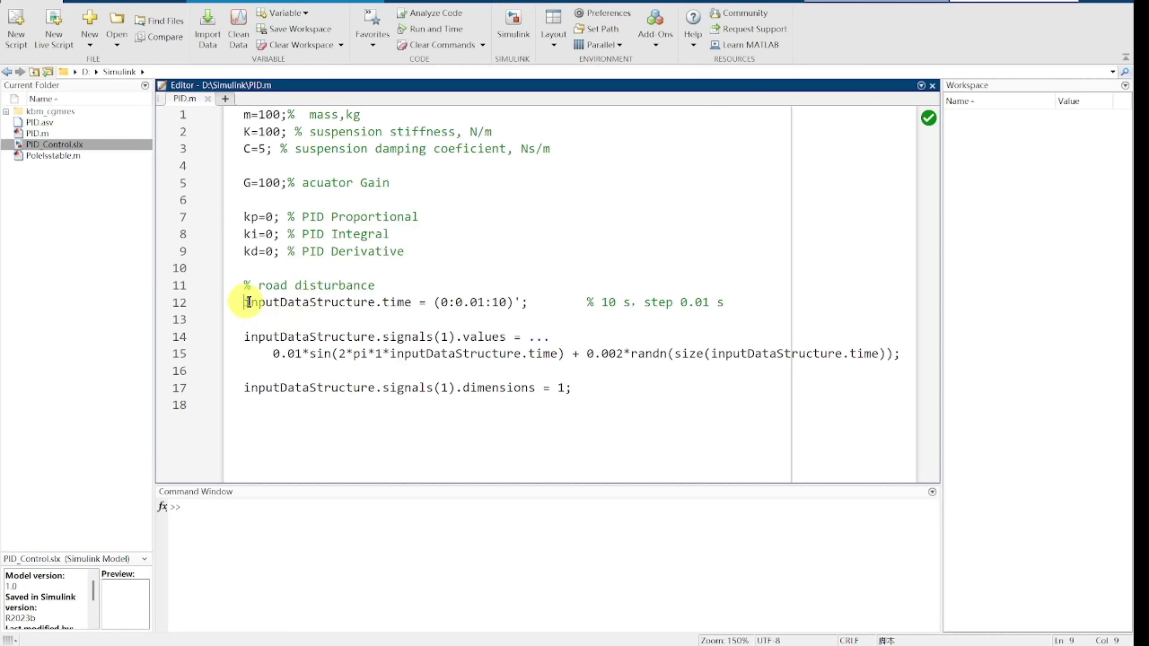
drag(244, 302, 585, 401)
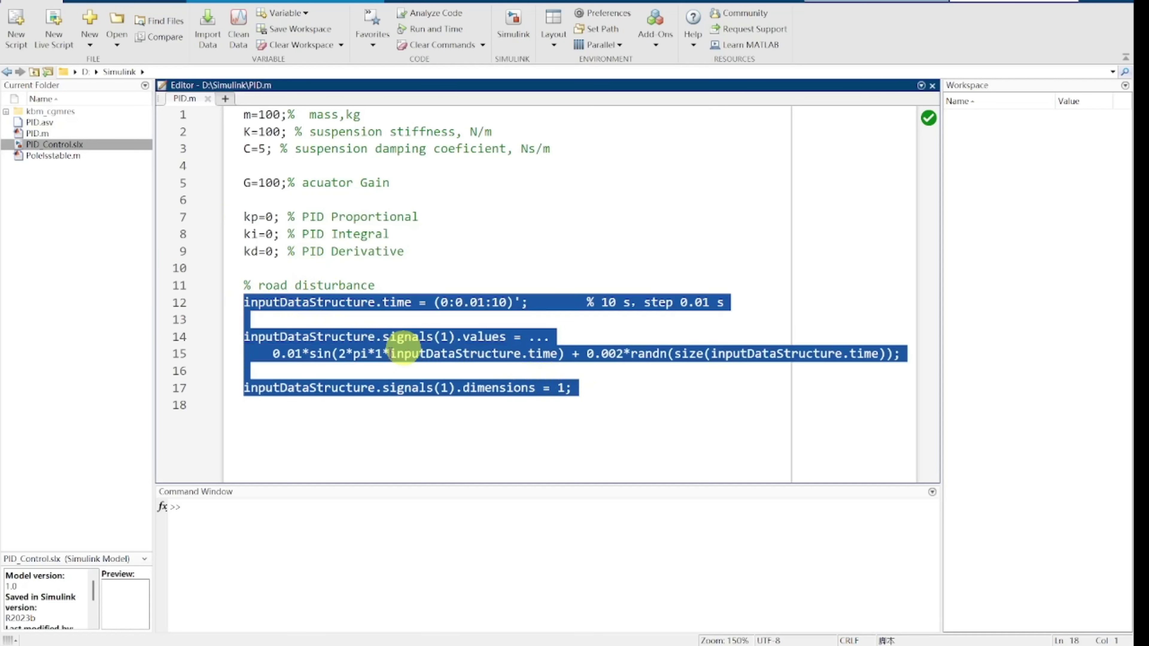
click(377, 354)
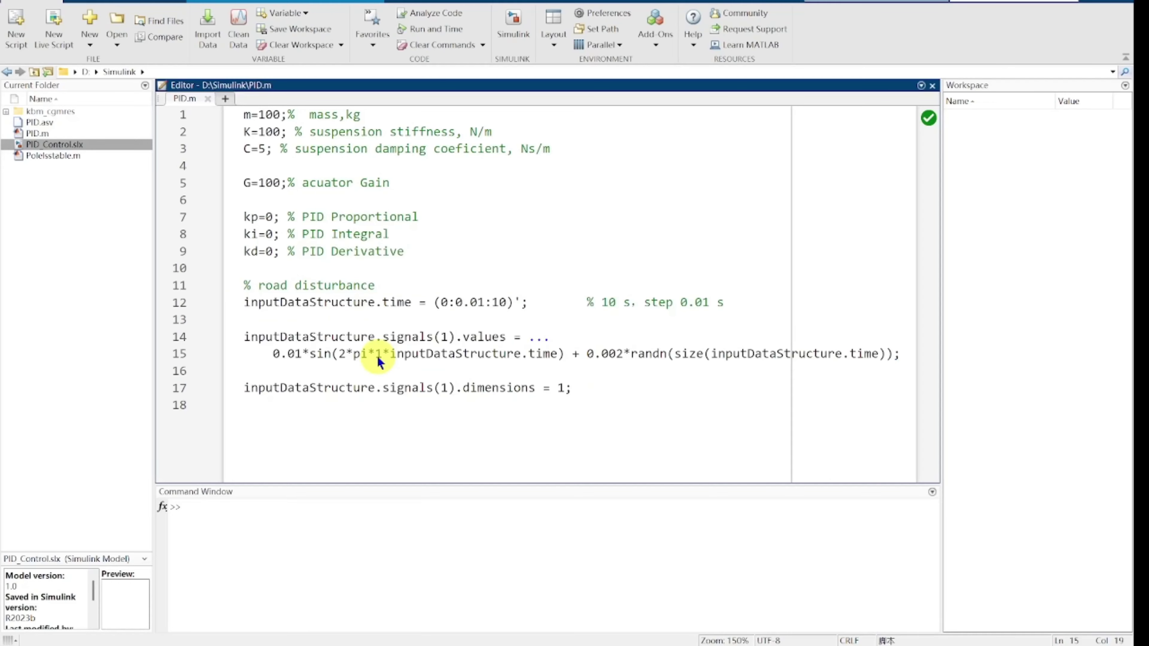
Run the PID.m script to load its variables and widen the Workspace pane.
key(Up)
key(Up)
key(Up)
key(Up)
key(Up)
key(Up)
key(Up)
key(Up)
click(544, 30)
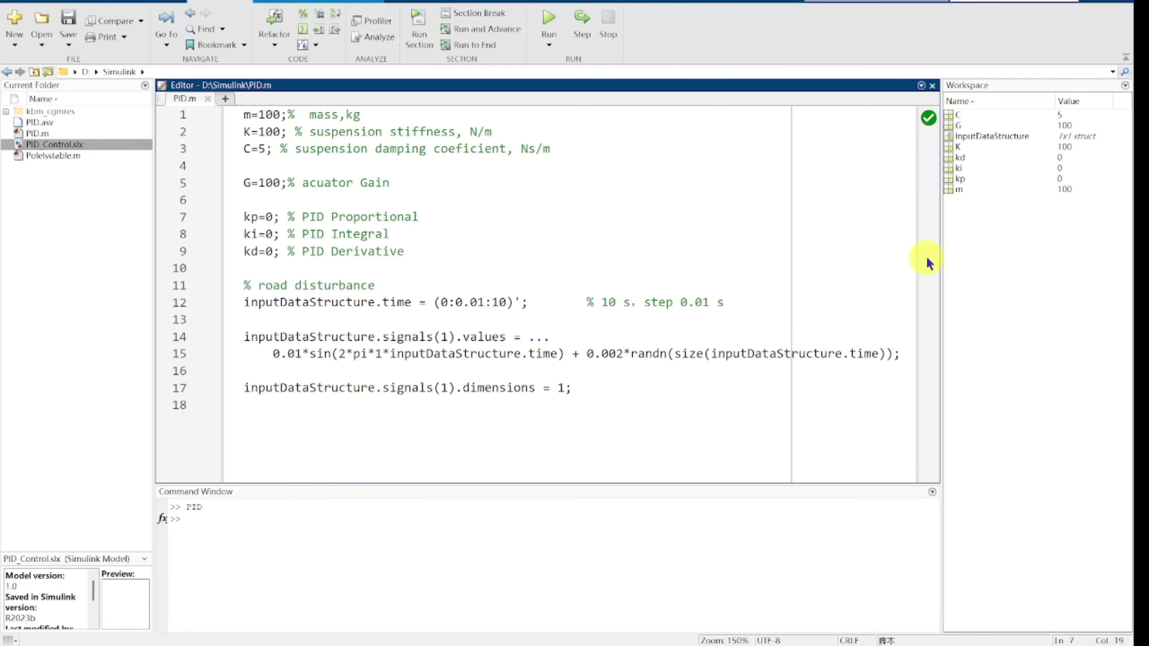
drag(942, 260, 888, 266)
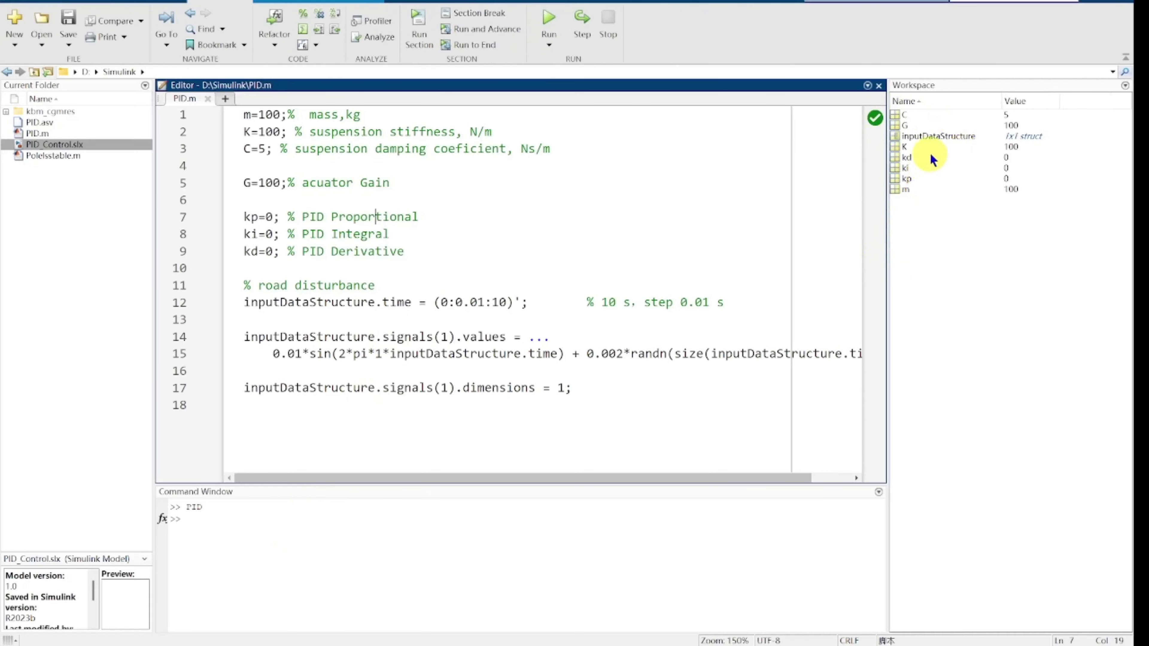
Launch Simulink with the simulink command and switch to the blank PID_Control model.
click(214, 520)
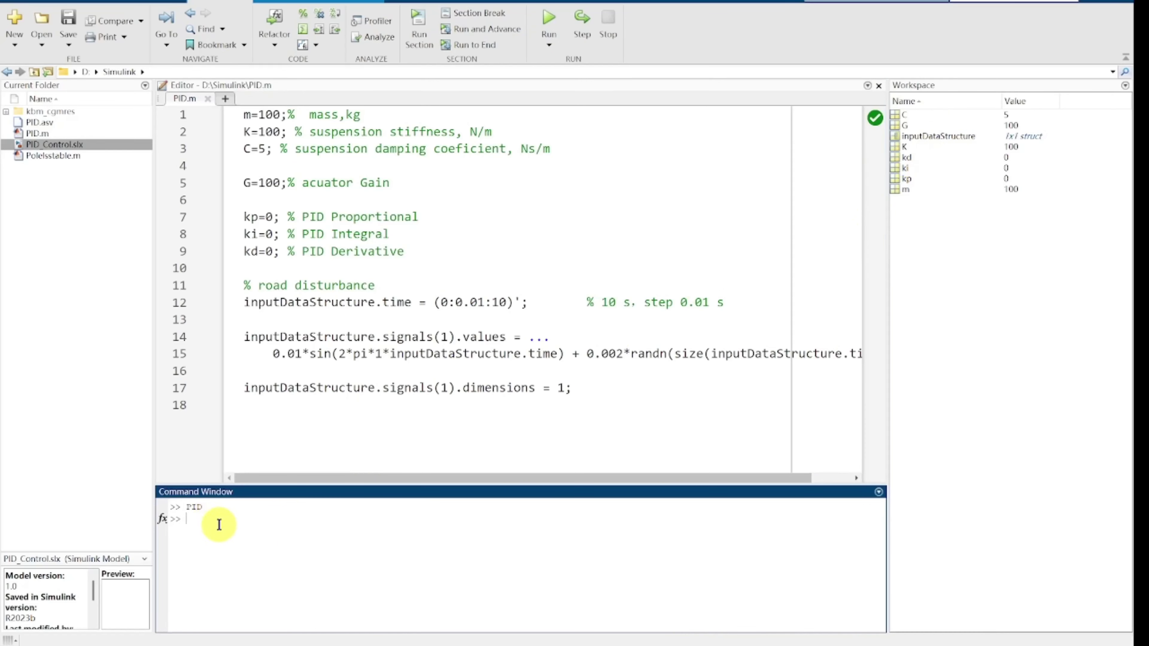
text(simulink)
key(Return)
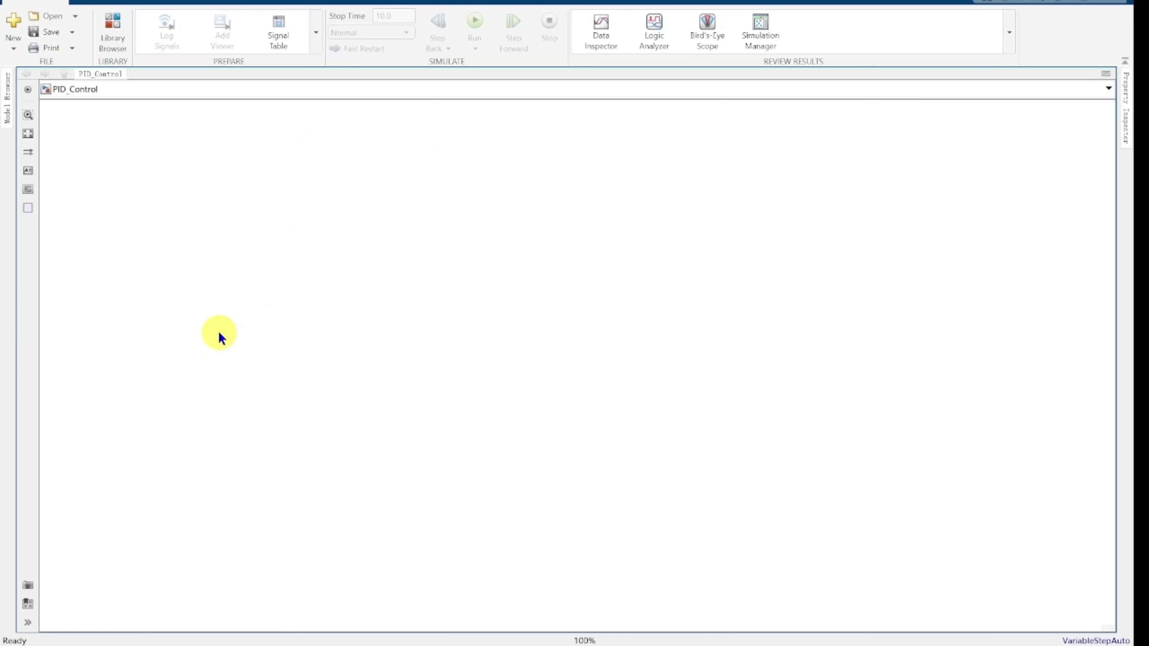
Add an Inport block from the Simulink library to the blank model canvas.
double_click(218, 338)
text(inport)
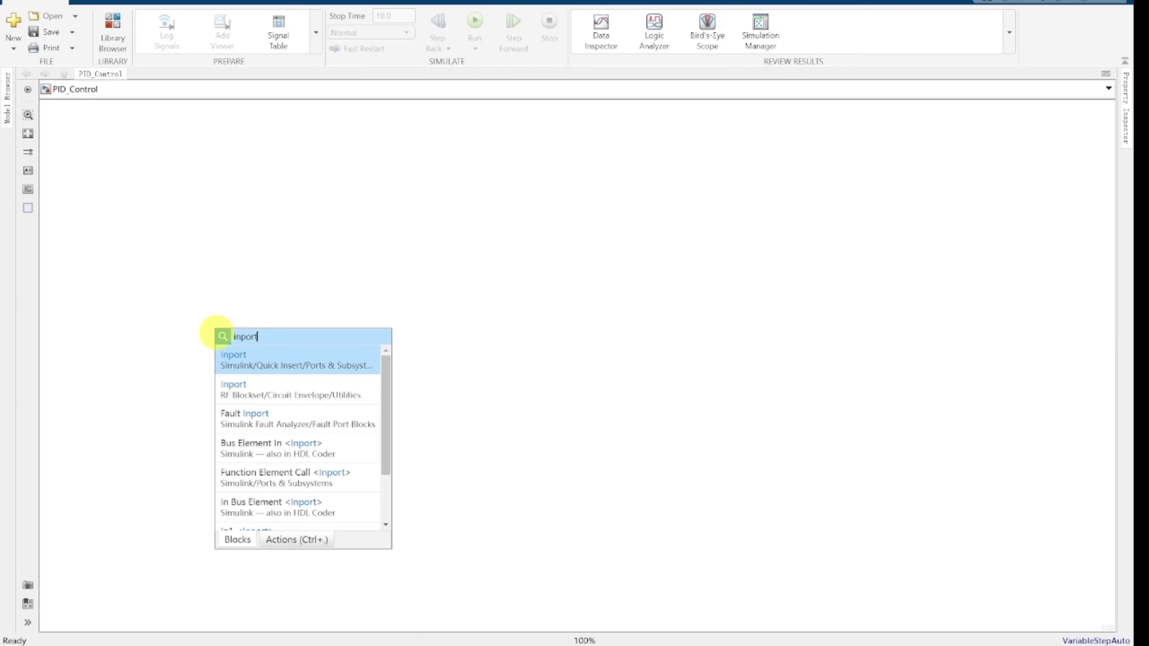
key(Return)
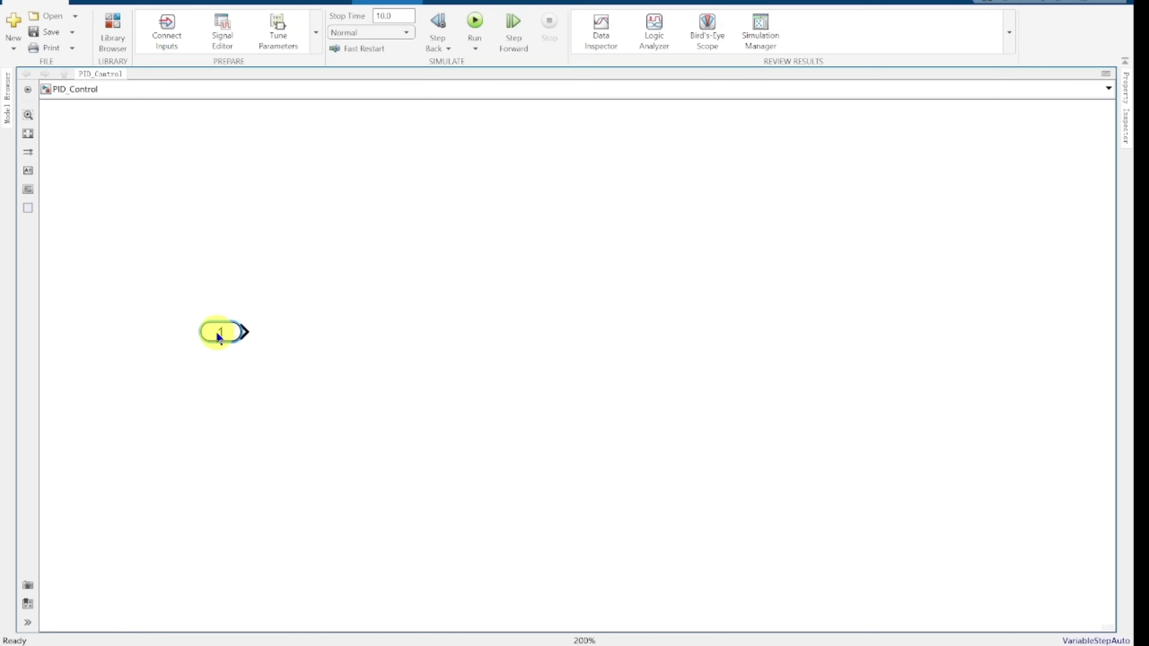
In the model settings for data import/export, enable loading the input from the workspace and set it to inputDataStructure.
click(317, 32)
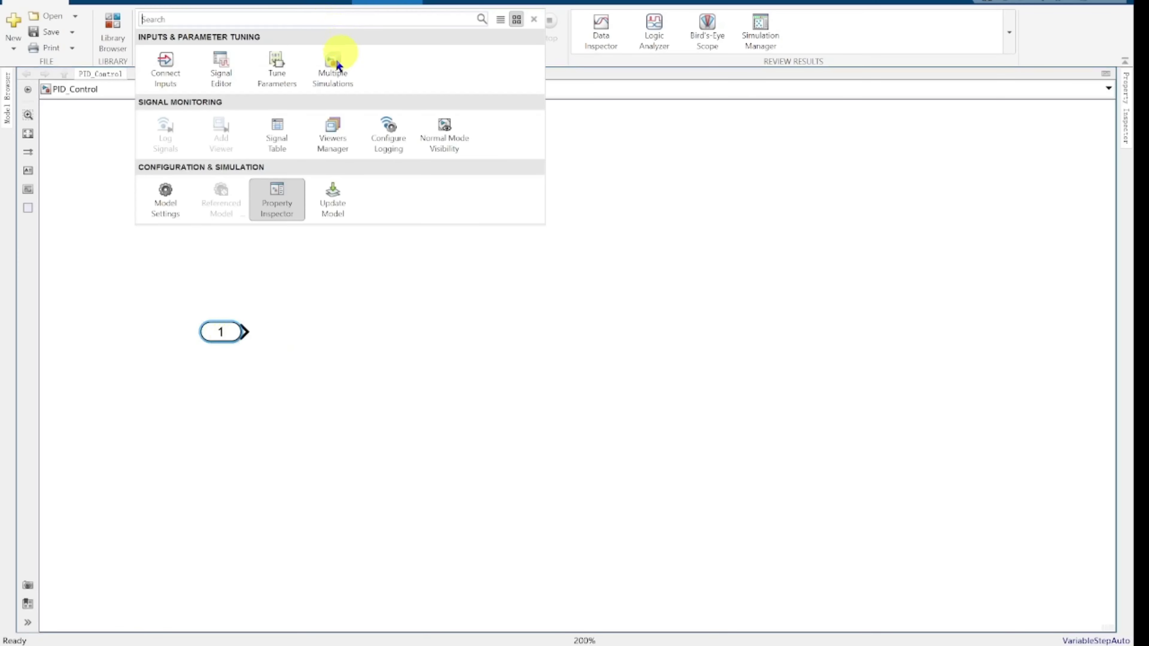
click(178, 208)
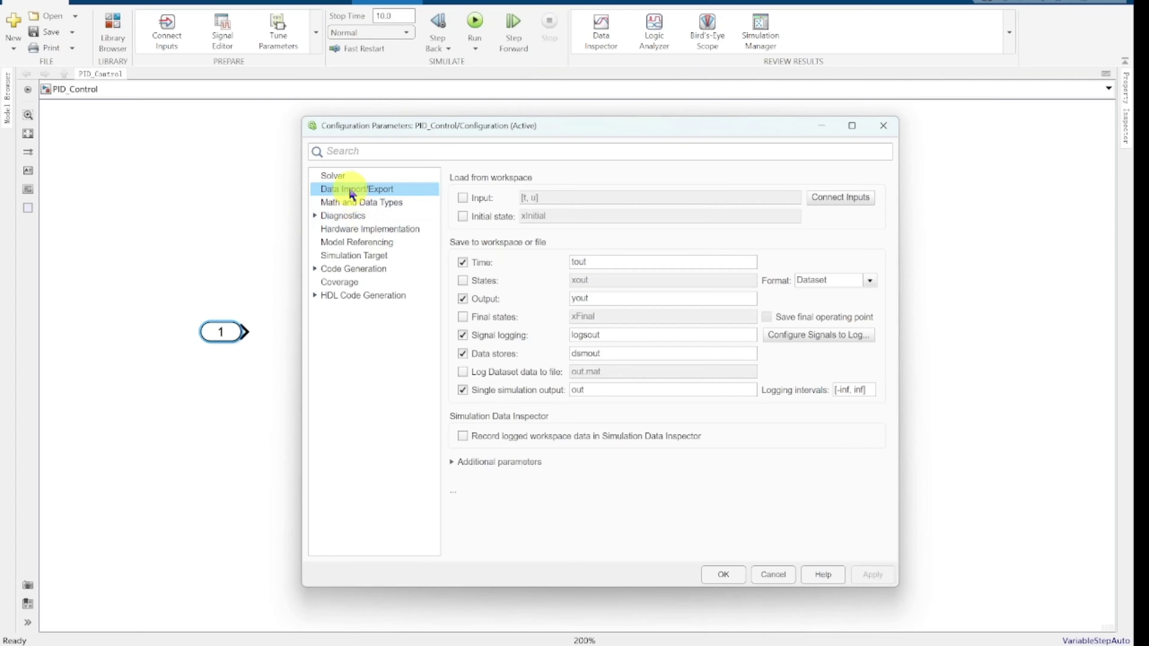
click(463, 198)
triple_click(534, 198)
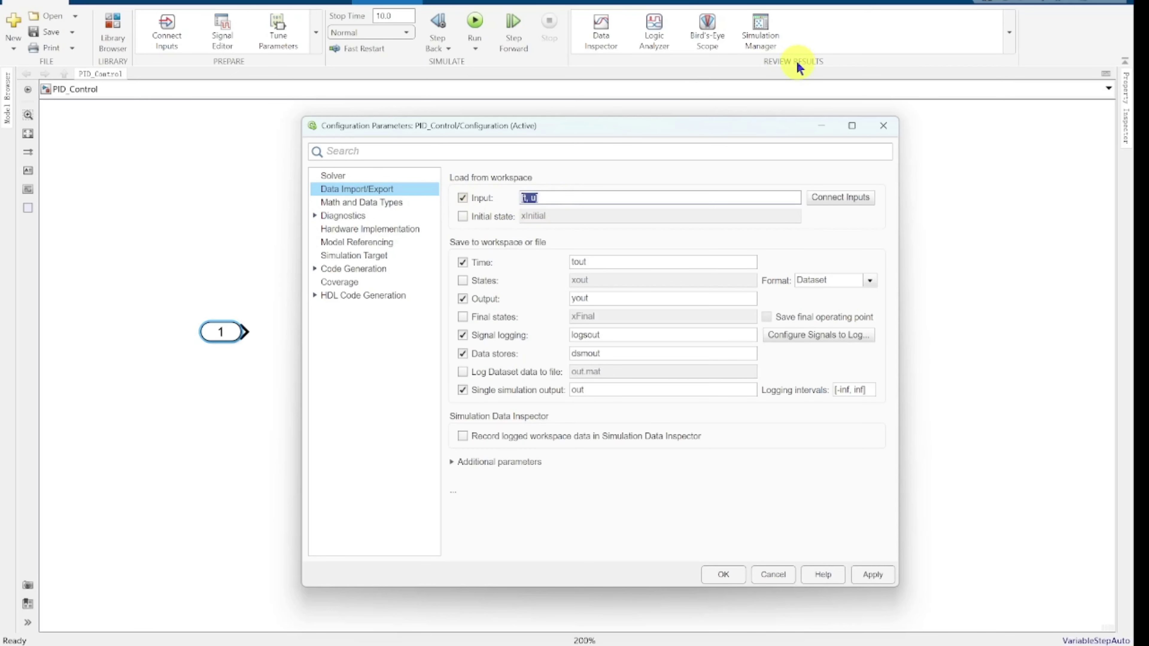
text(inputDataStructure)
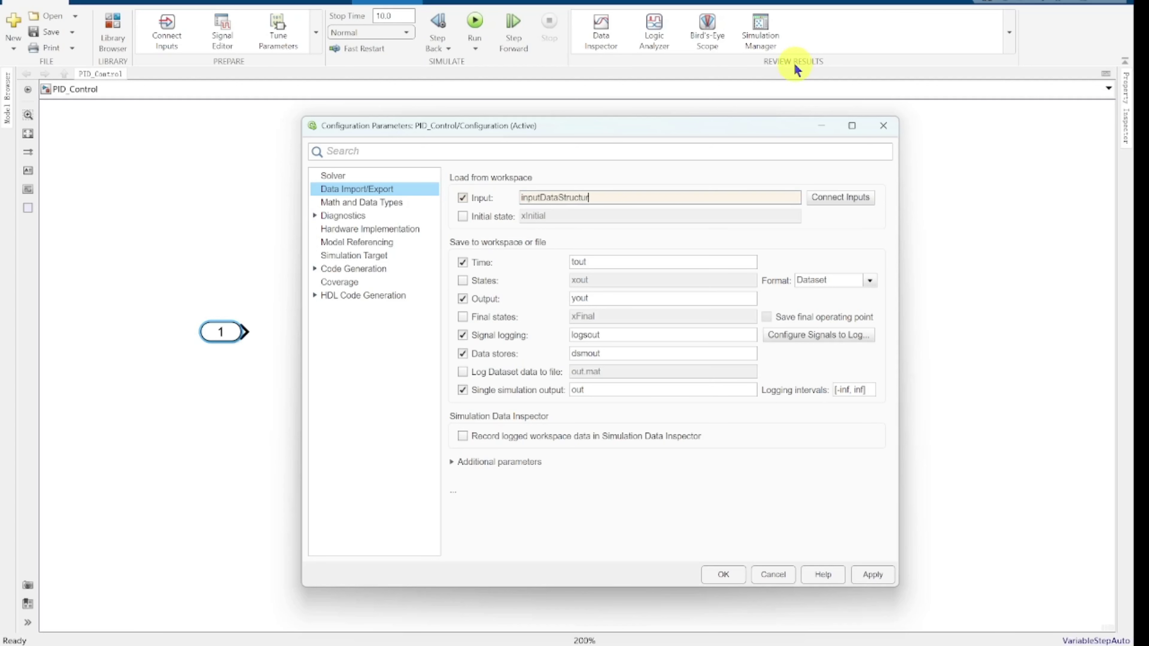
click(723, 574)
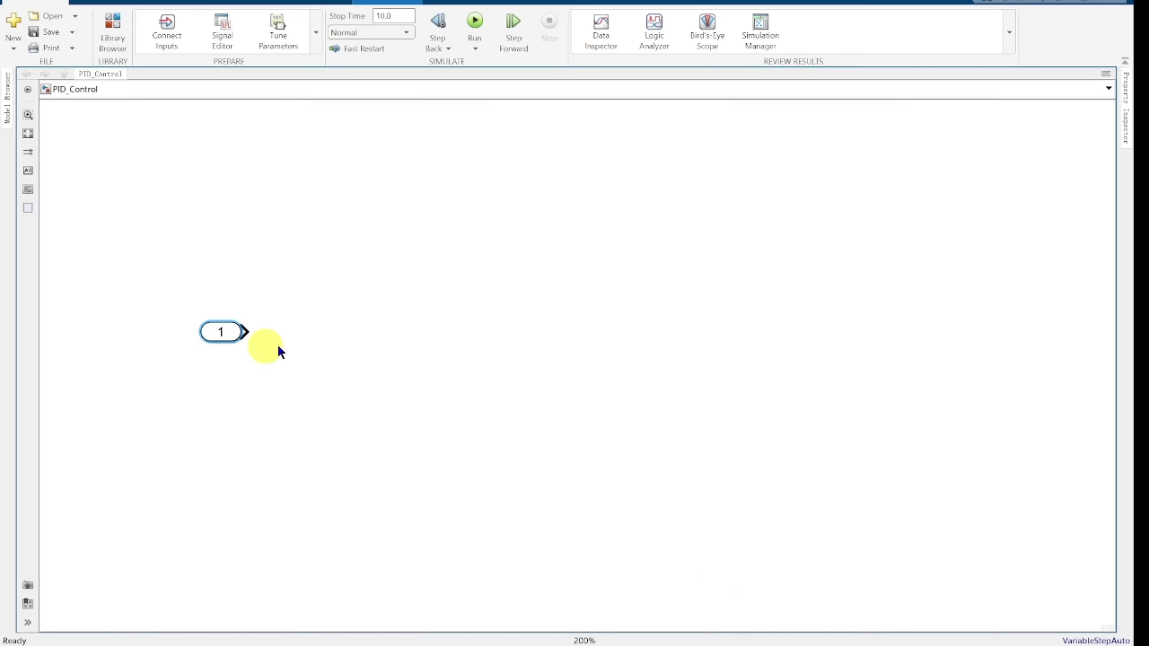
Add a Scope block from Simulink/Sinks and place it to the right of the Inport block.
click(339, 328)
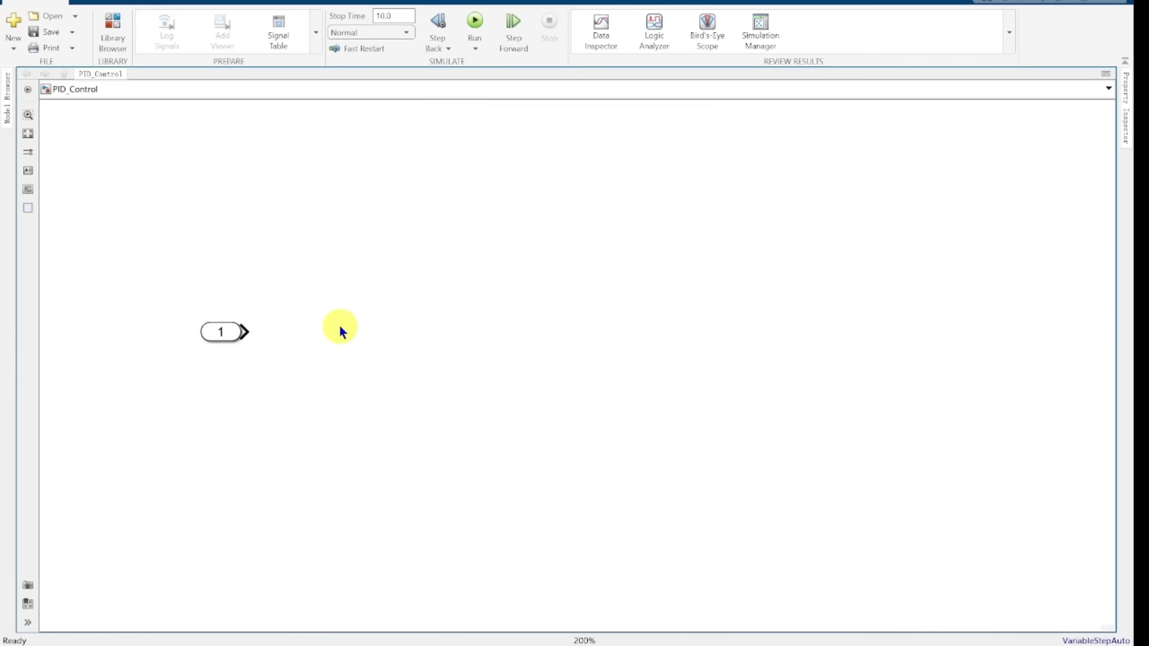
double_click(333, 348)
text(scope)
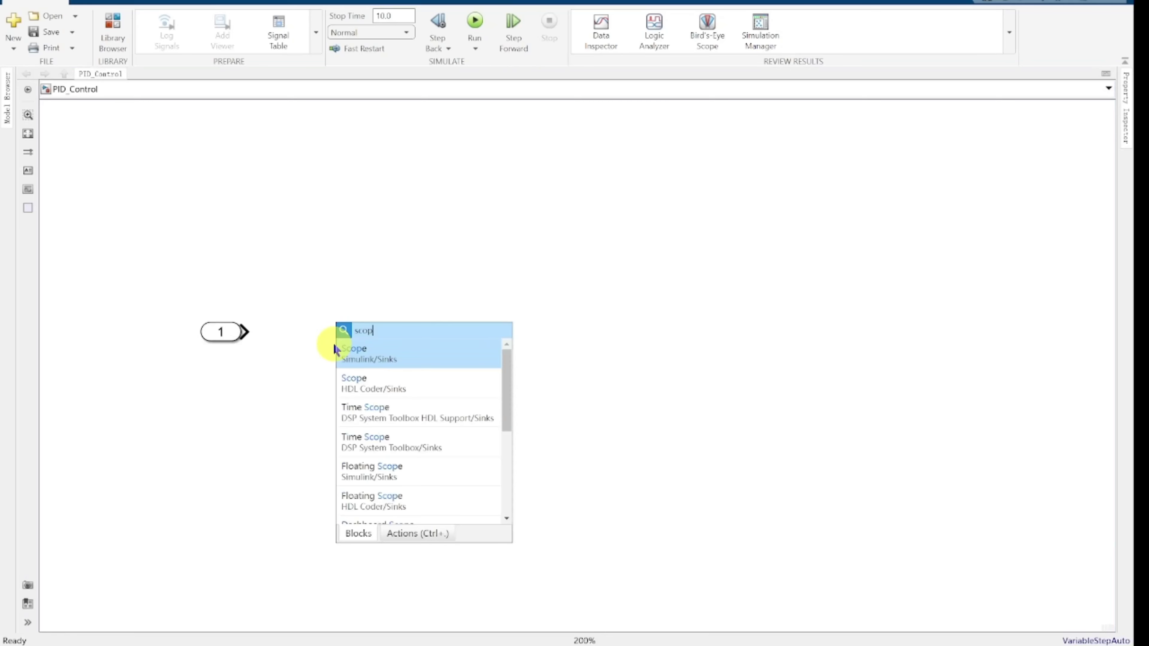
key(Return)
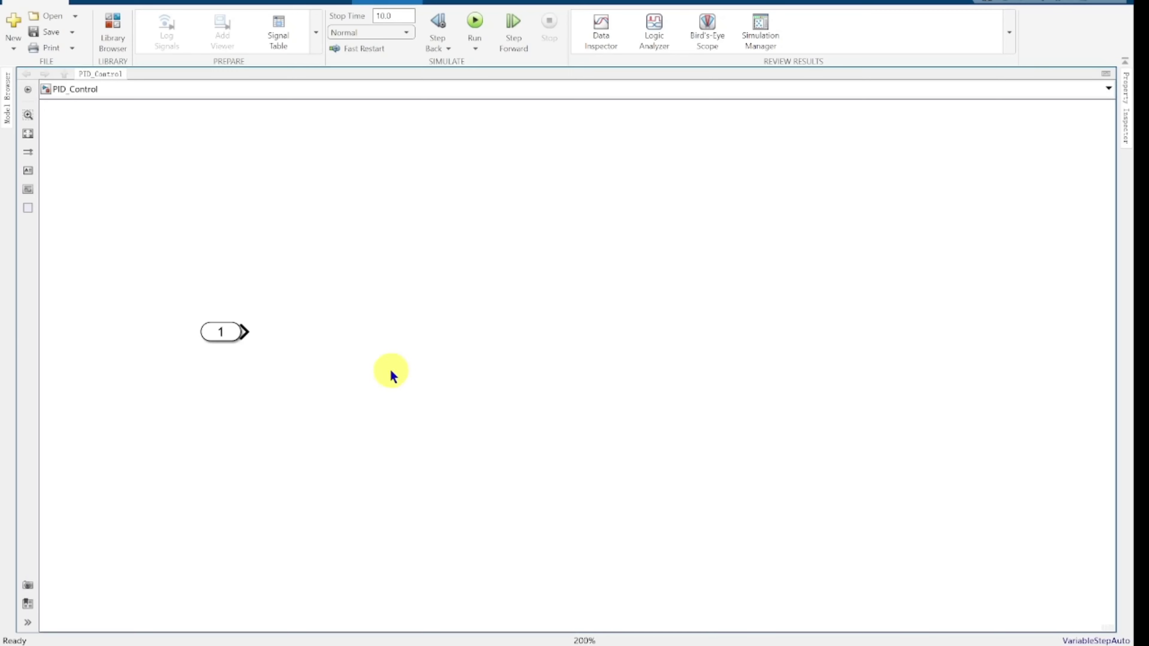
mouse_move(328, 343)
mouse_down()
mouse_move(322, 350)
mouse_move(325, 337)
mouse_up()
Connect the Inport block's output to the Scope's input and select the Inport block.
click(250, 331)
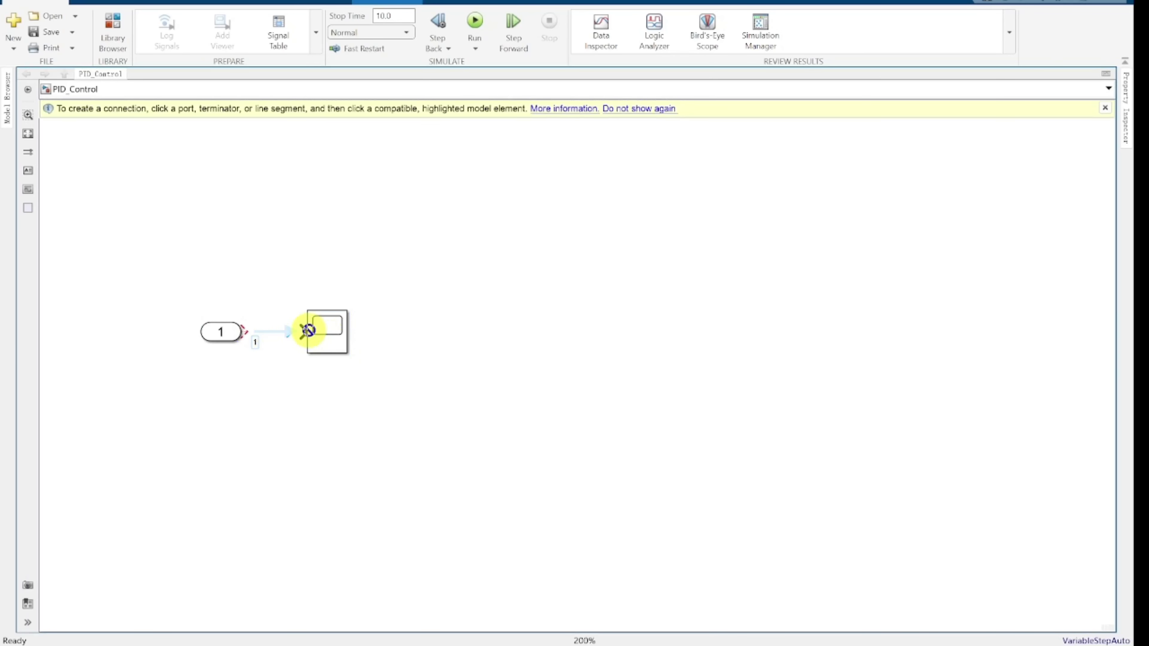
click(301, 332)
click(217, 333)
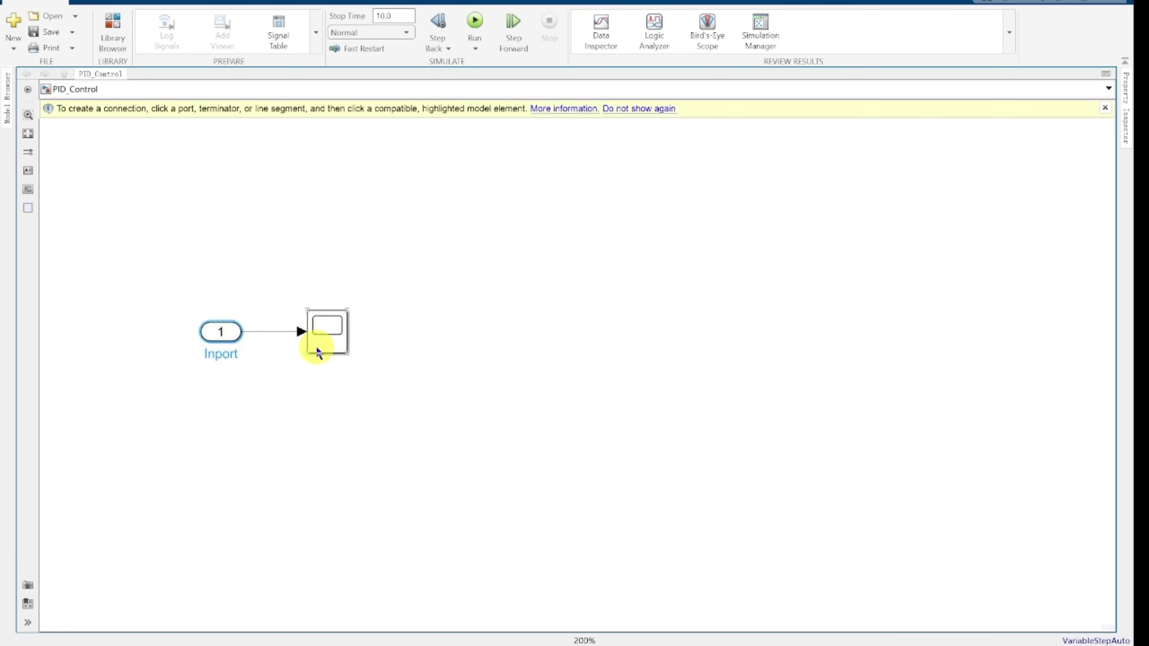
Run the simulation and inspect the input signal in an enlarged Scope window, closing it when done.
click(248, 360)
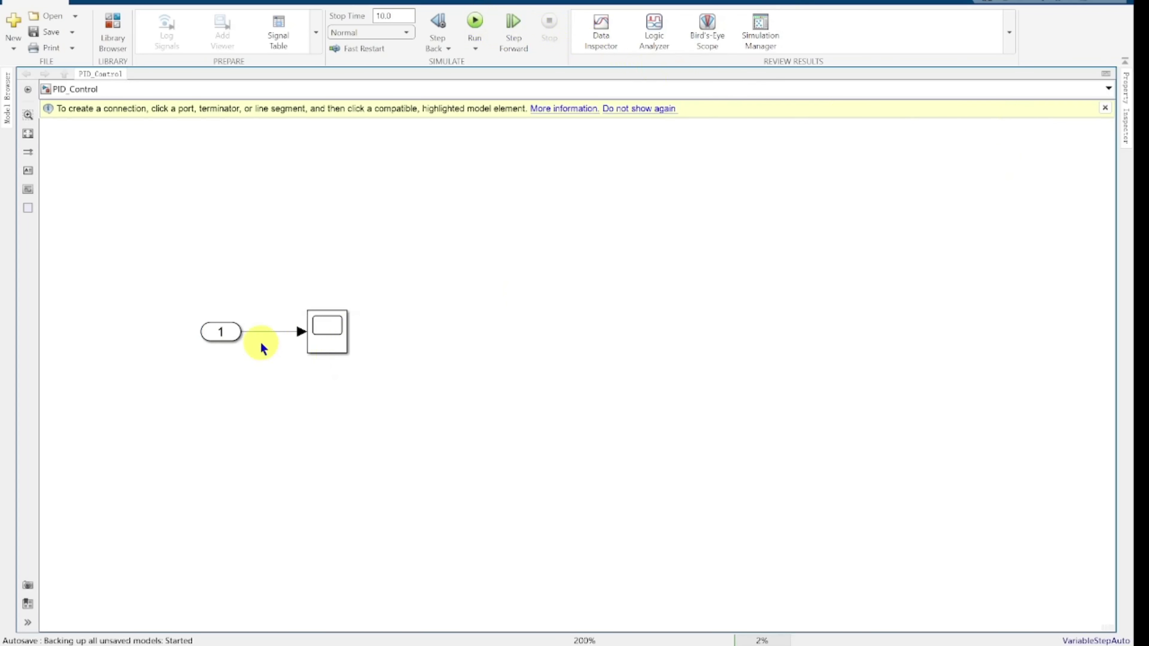
key(ctrl+t)
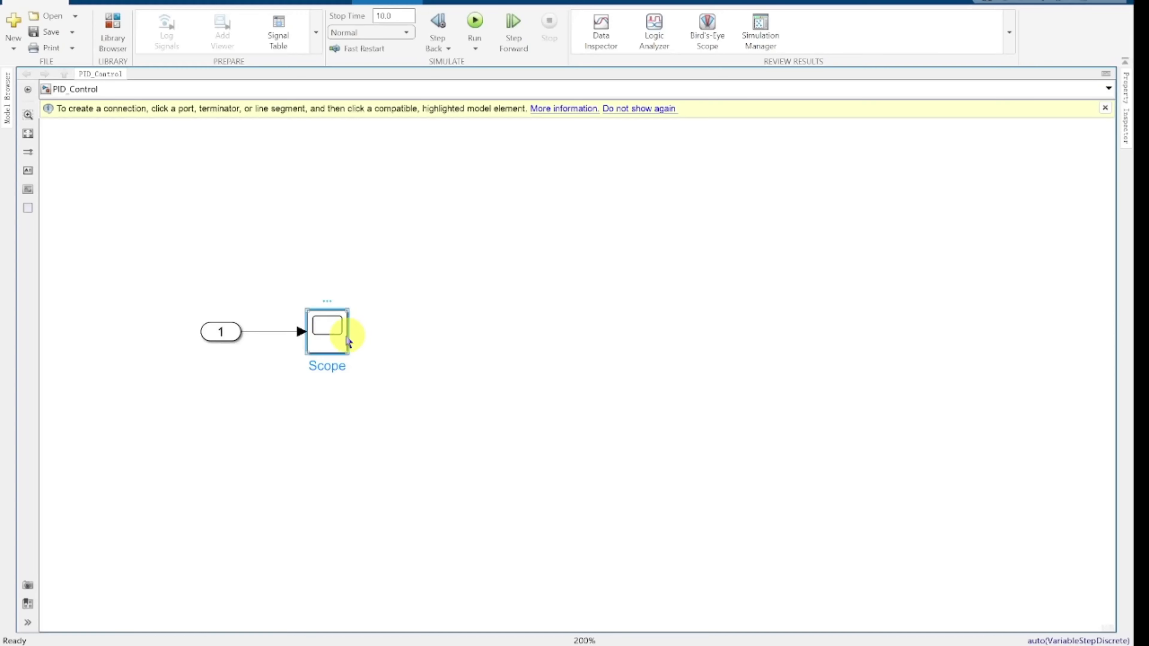
double_click(314, 337)
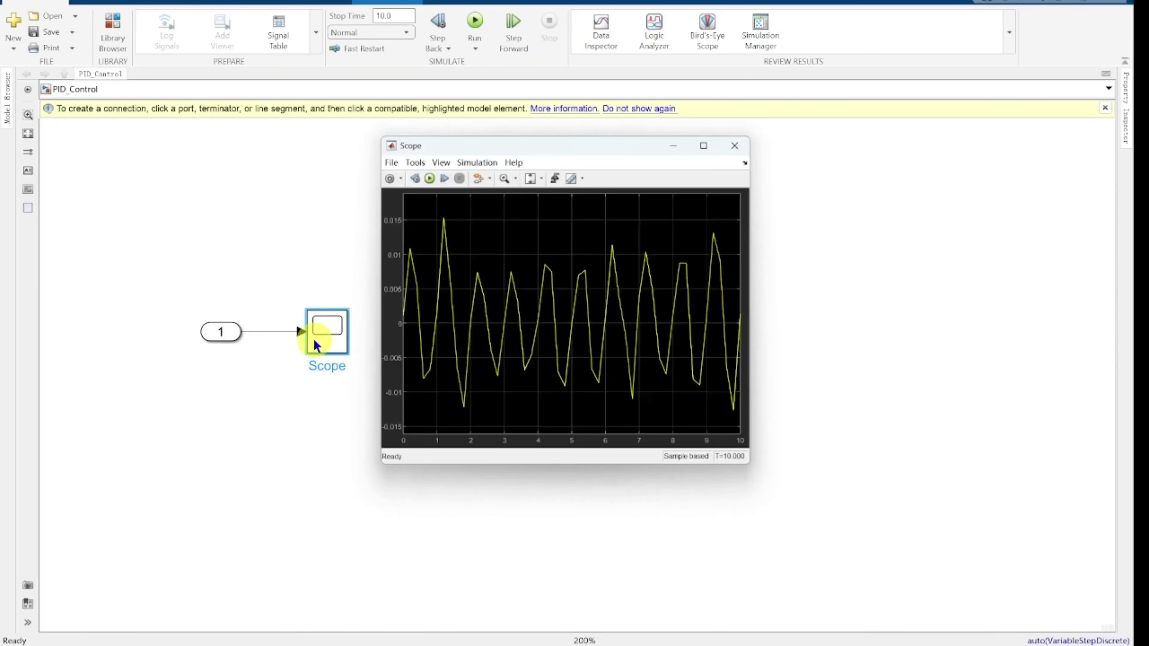
drag(498, 153, 498, 154)
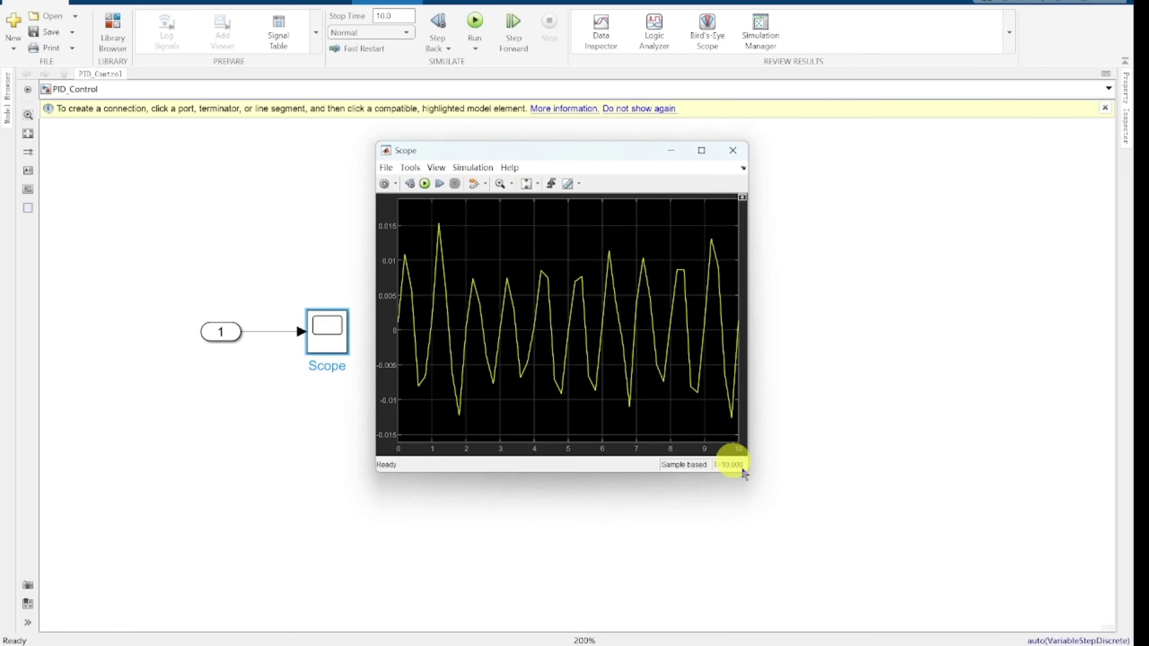
drag(749, 476, 875, 540)
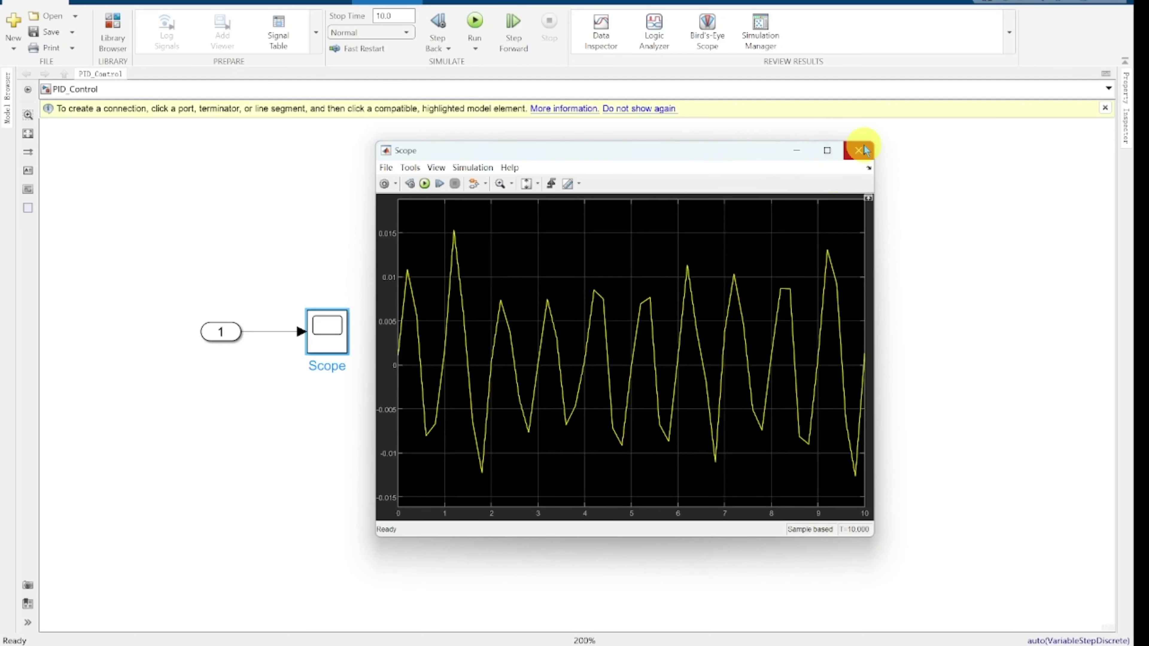
click(859, 150)
Dismiss the connection hint and delete the Scope block together with its incoming line, leaving only the Inport block.
click(1105, 108)
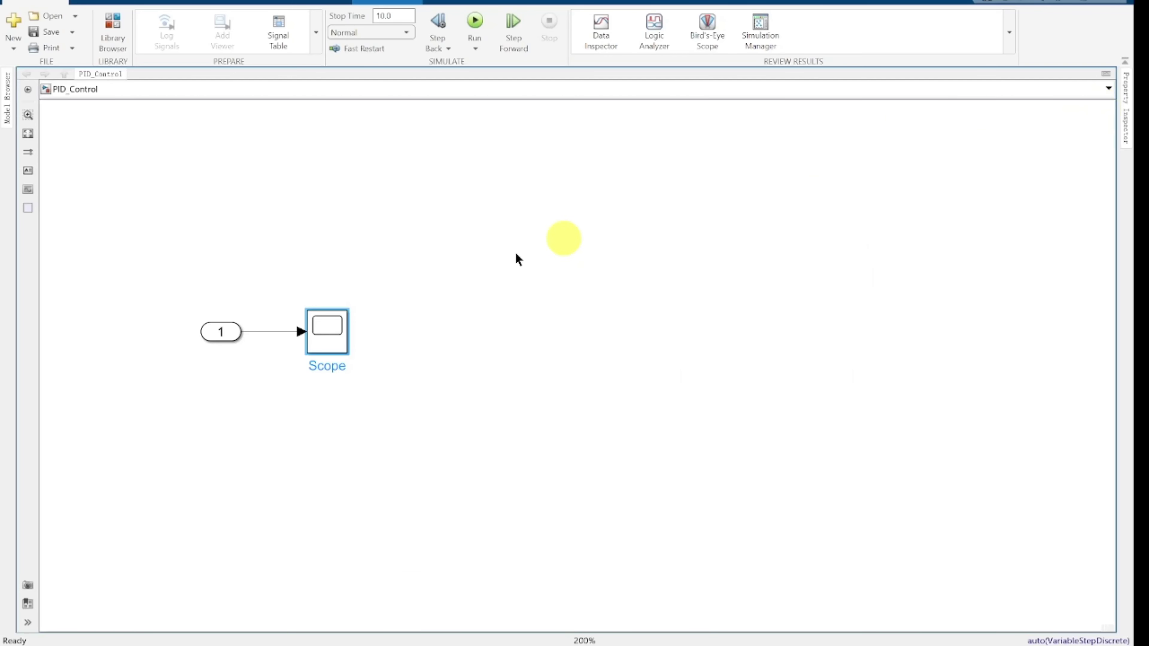
drag(411, 404, 283, 291)
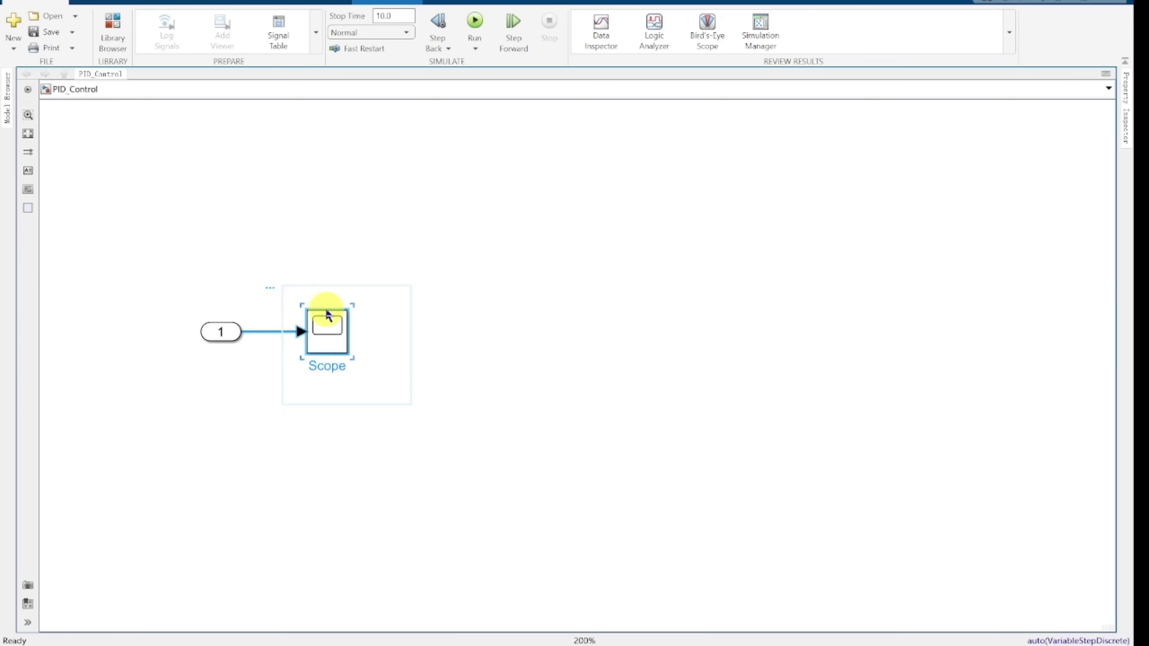
key(Delete)
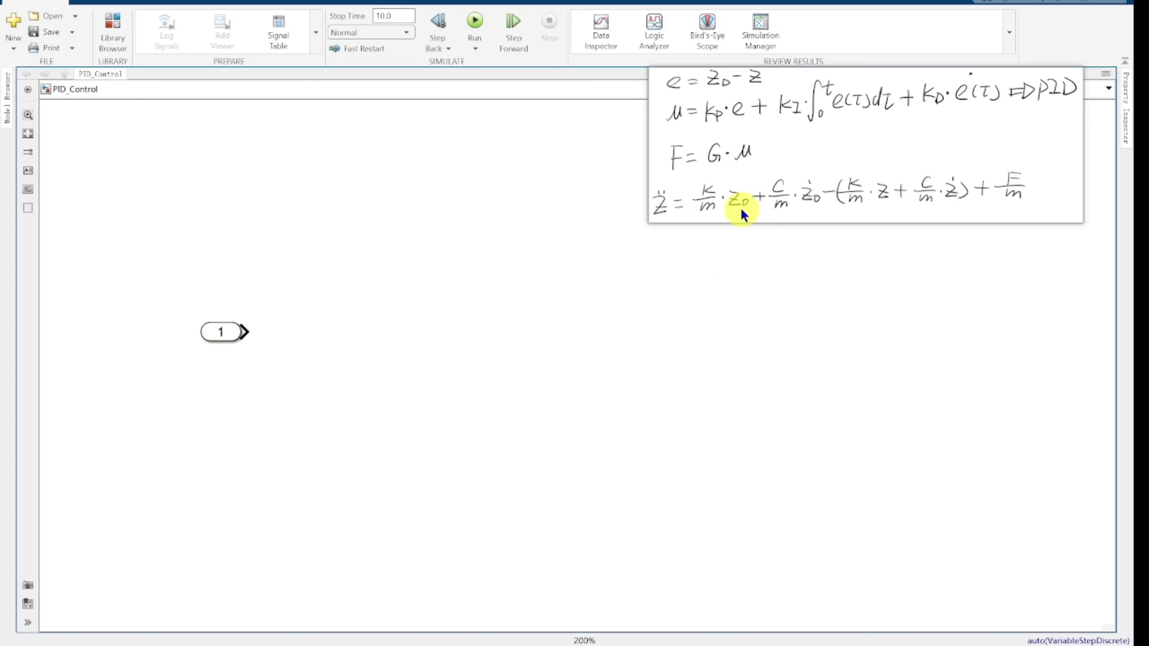
click(215, 340)
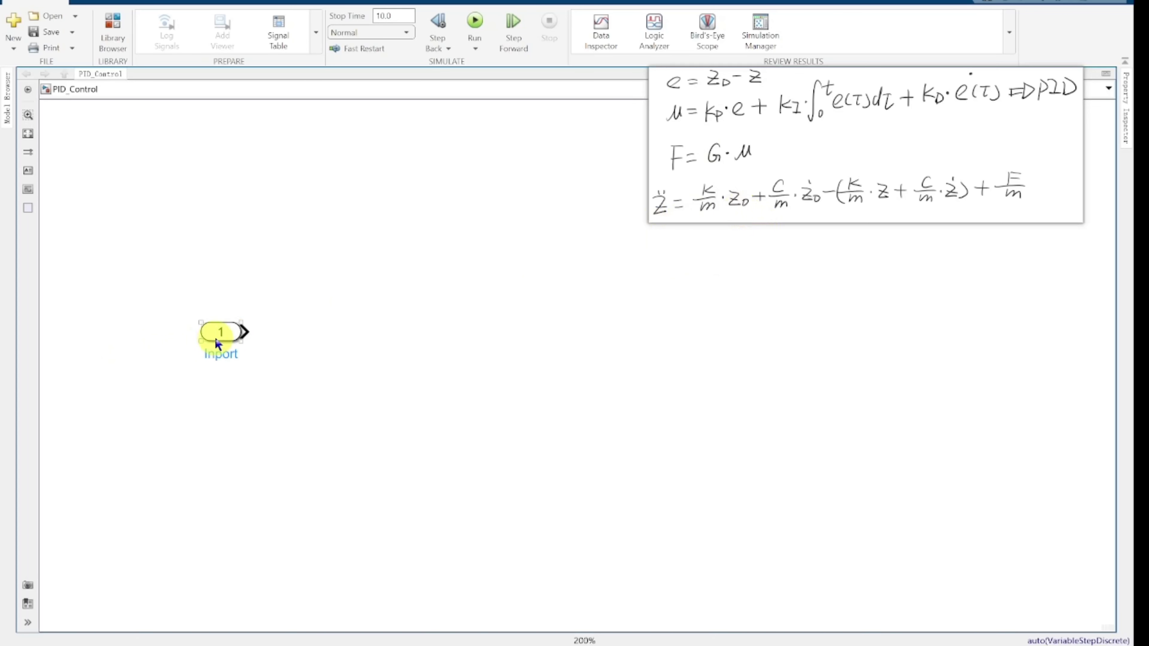
click(713, 216)
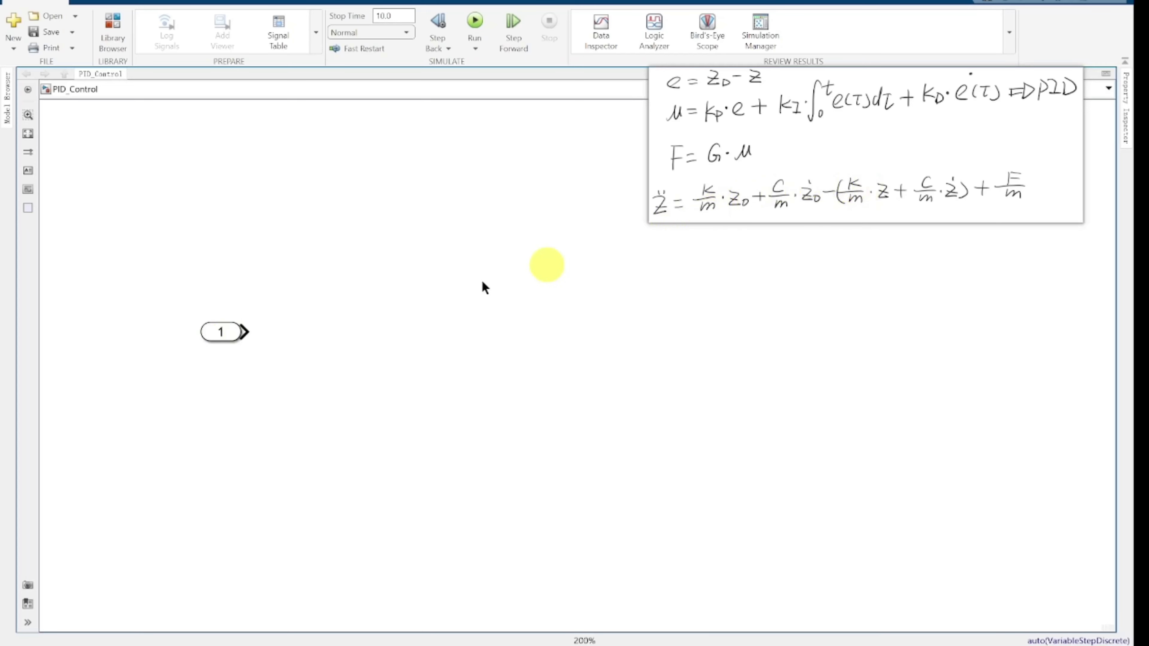
Add a Gain block to the right of the Inport block and set its gain to K/m.
double_click(311, 331)
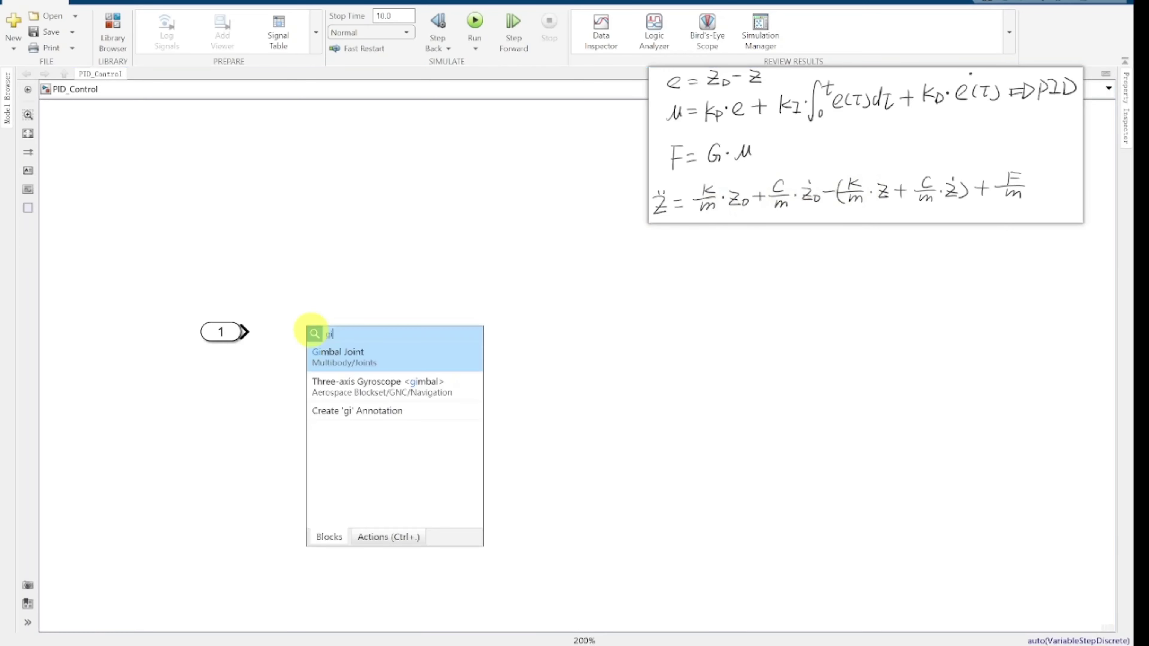
text(gain)
key(Return)
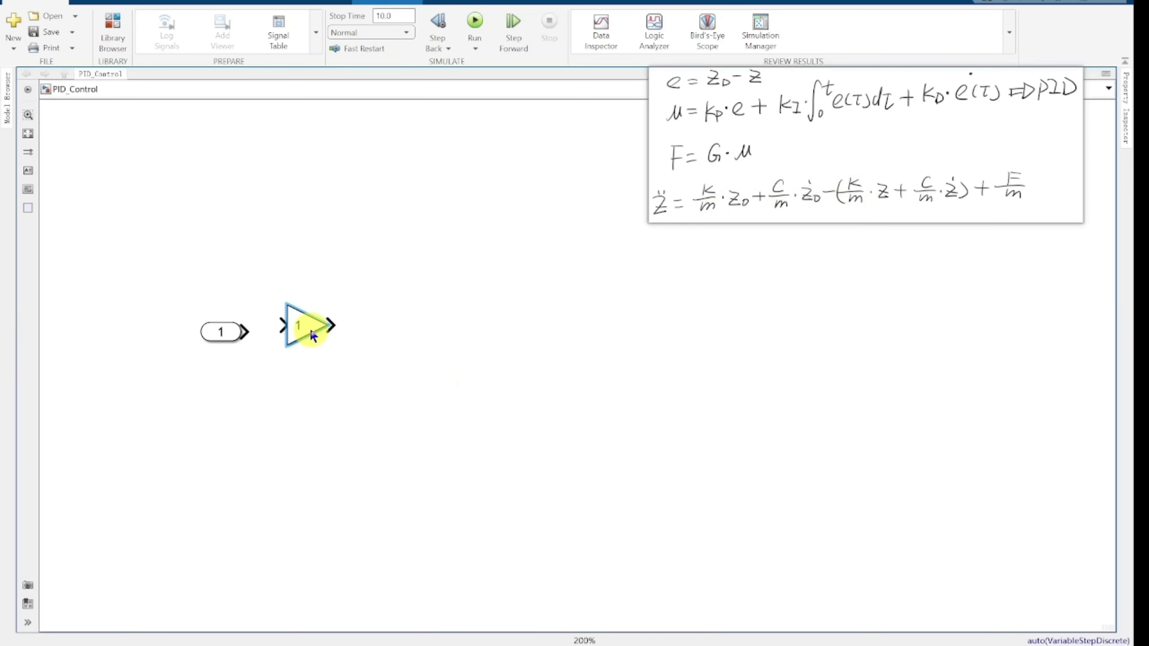
double_click(314, 335)
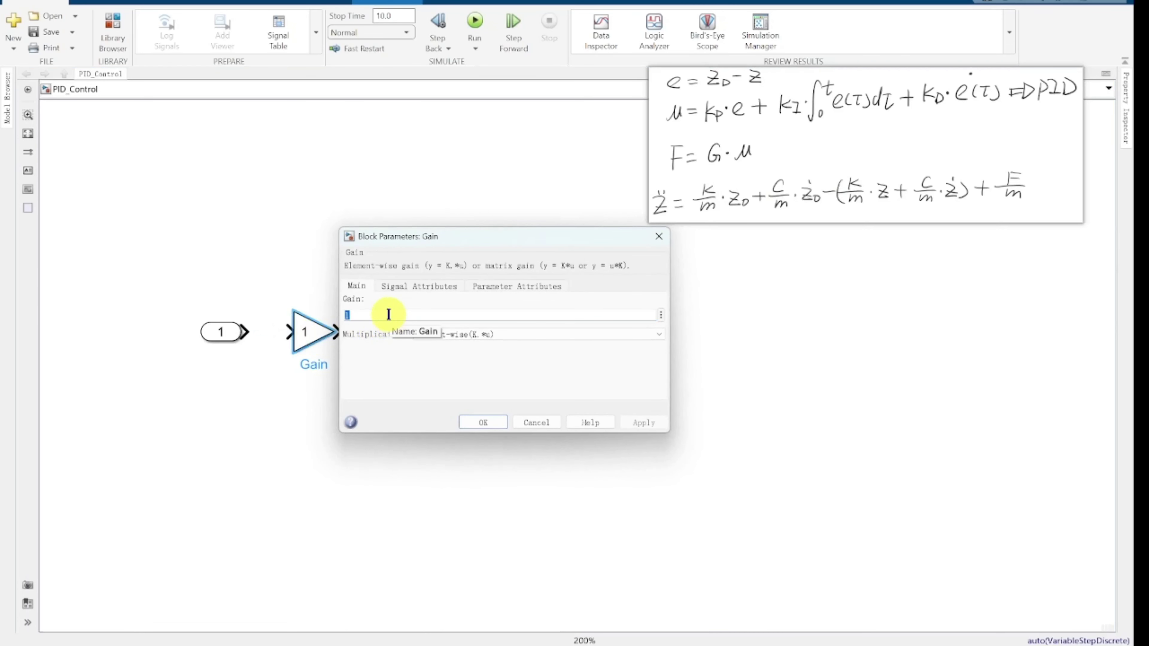
text(K)
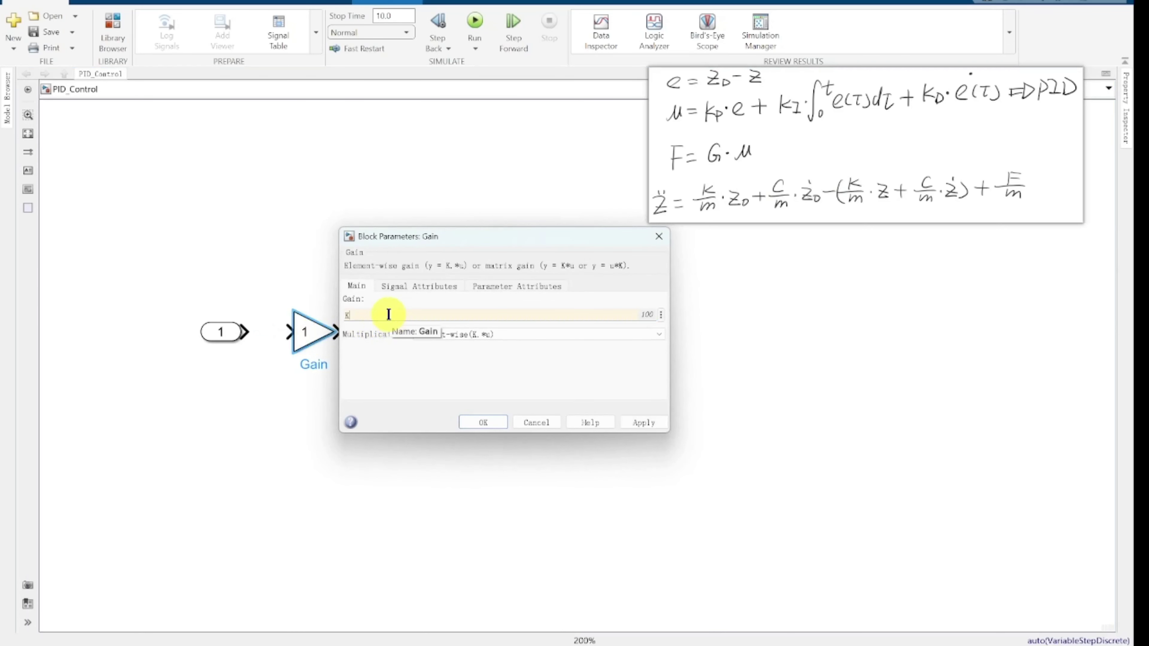
text(/m)
key(Return)
key(Return)
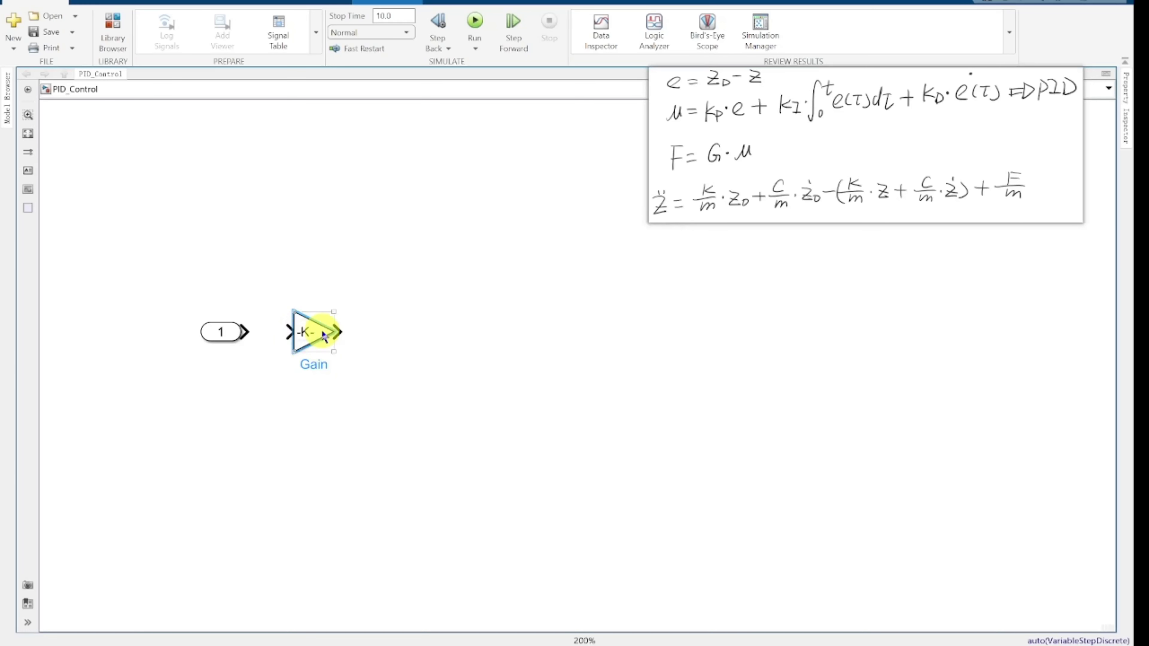
Enlarge the Gain block so its K/m label fits and connect the Inport block's output to it.
drag(334, 357, 346, 361)
click(398, 312)
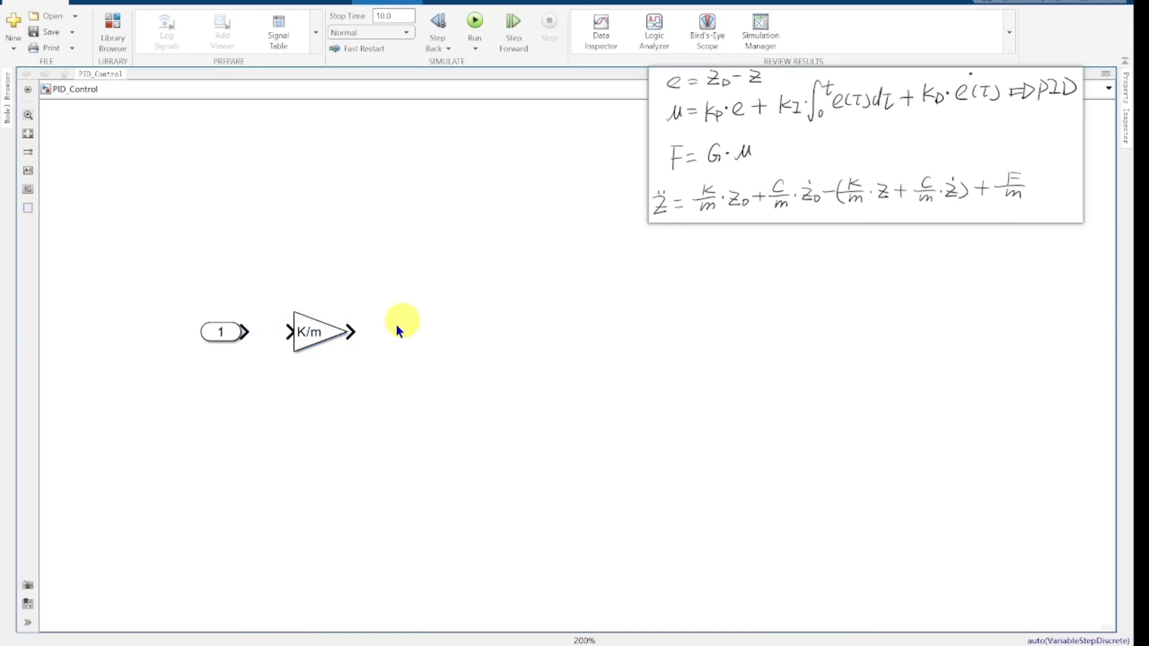
drag(244, 331, 292, 331)
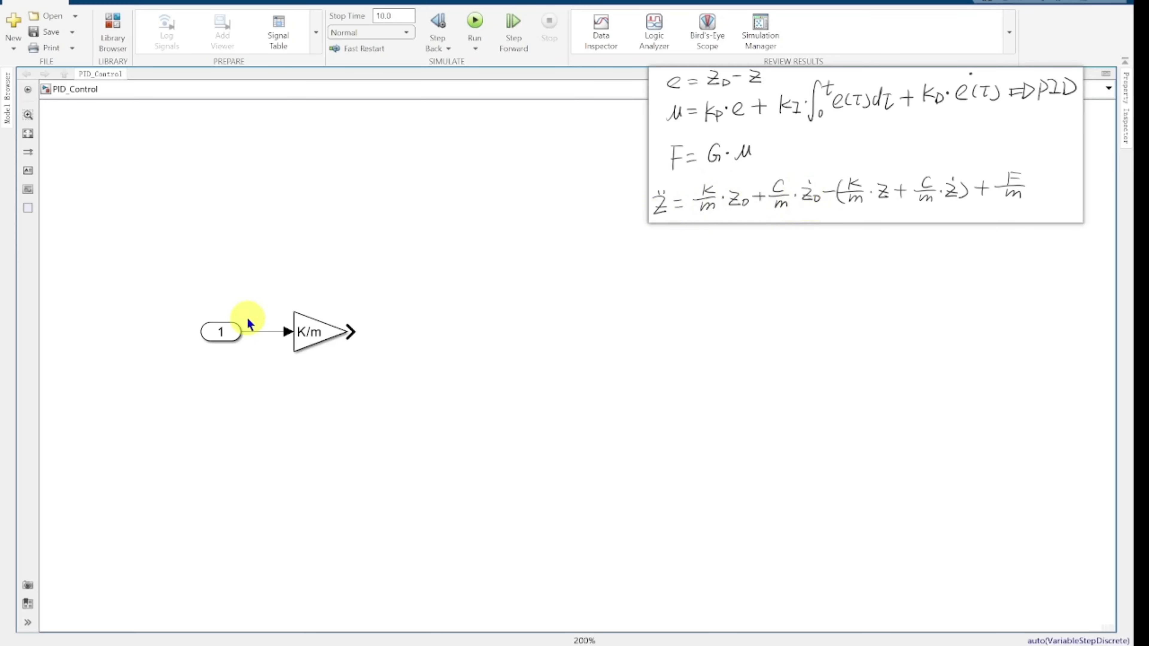
Add a Derivative block above the K/m gain and branch the Inport signal line into its input.
double_click(287, 258)
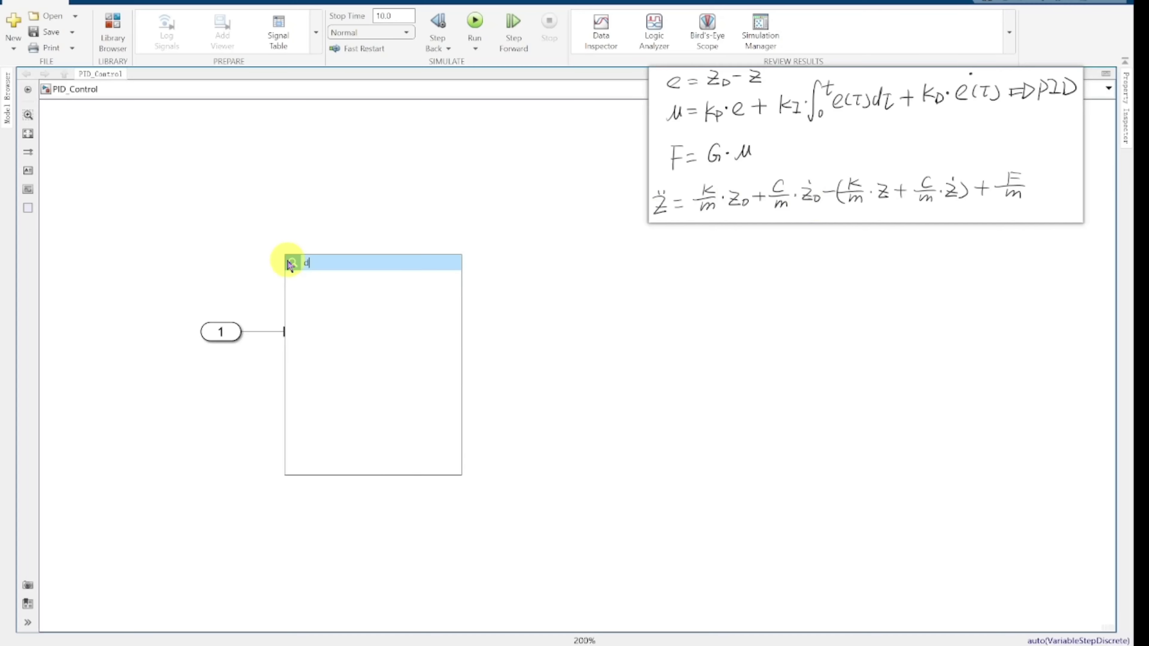
text(d)
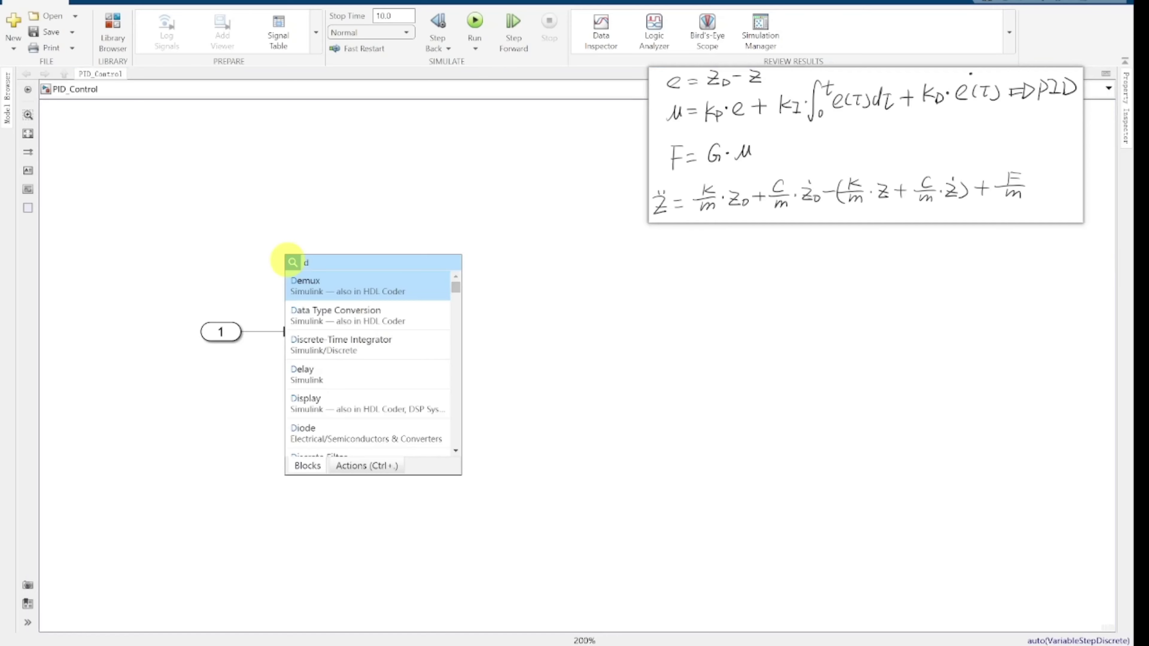
text(eriv)
key(Return)
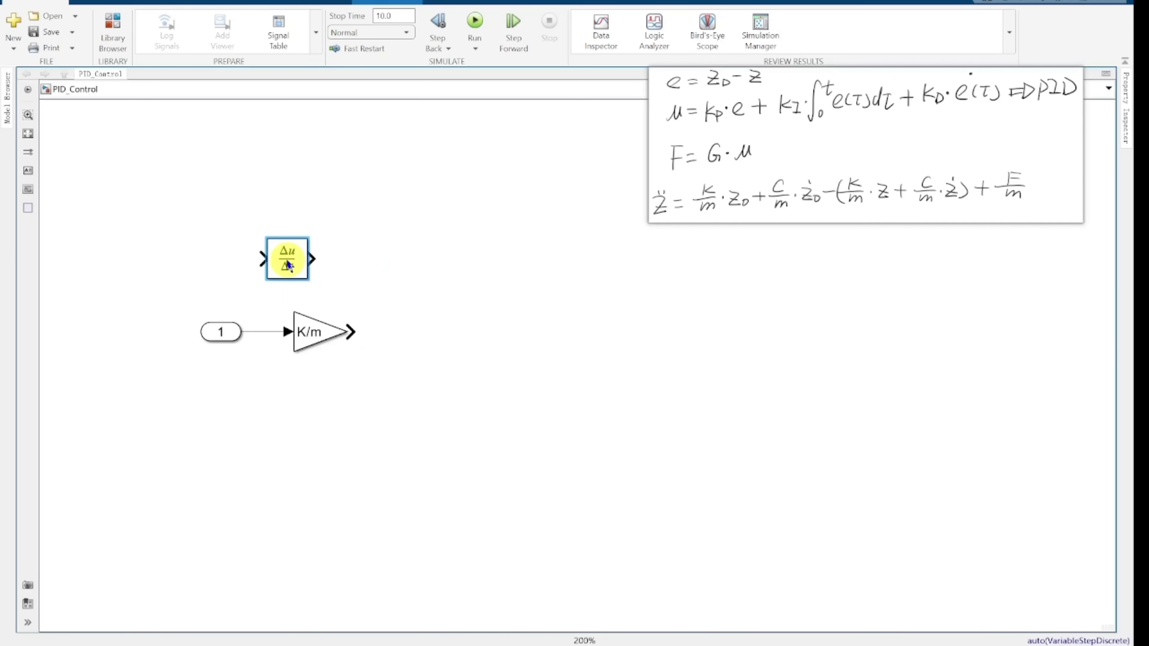
mouse_move(287, 265)
mouse_down()
mouse_move(320, 259)
mouse_move(264, 304)
mouse_move(265, 332)
mouse_up()
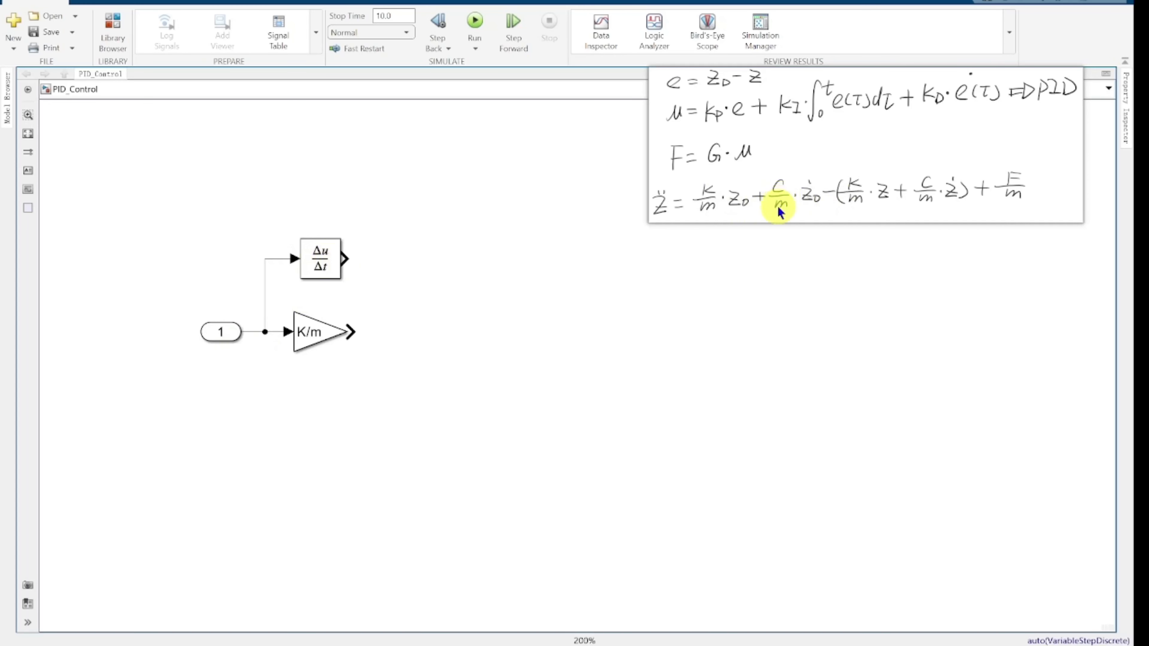
Add a second Gain block to the right of the Derivative block and set its gain to c/m.
double_click(418, 253)
text(gain)
key(Return)
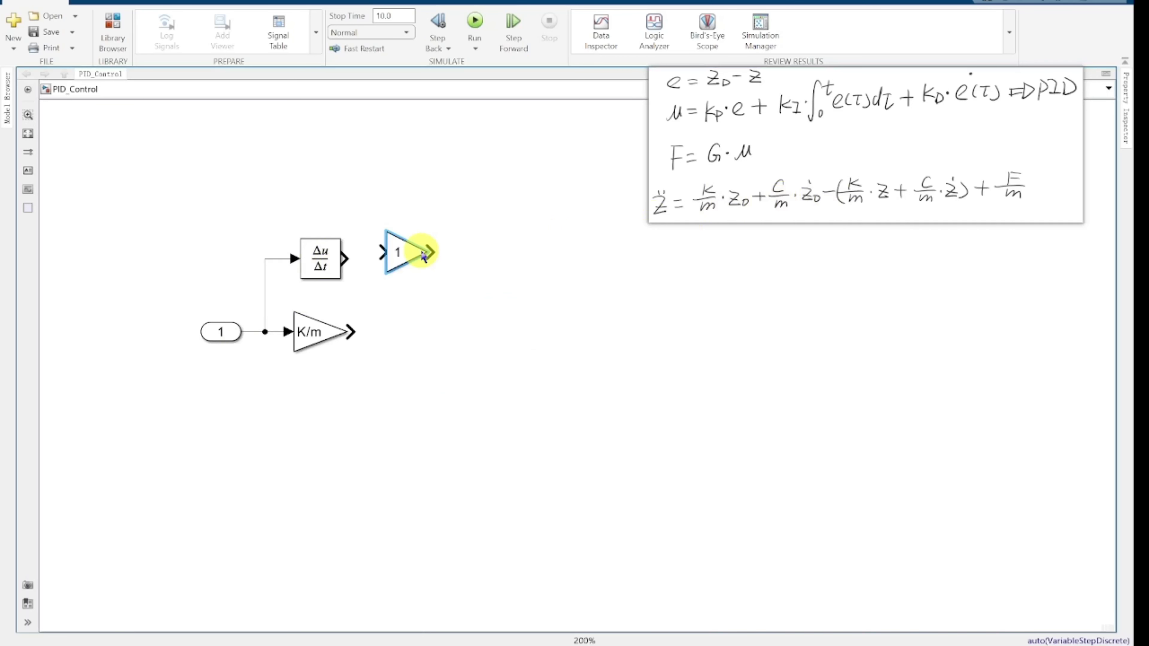
double_click(415, 255)
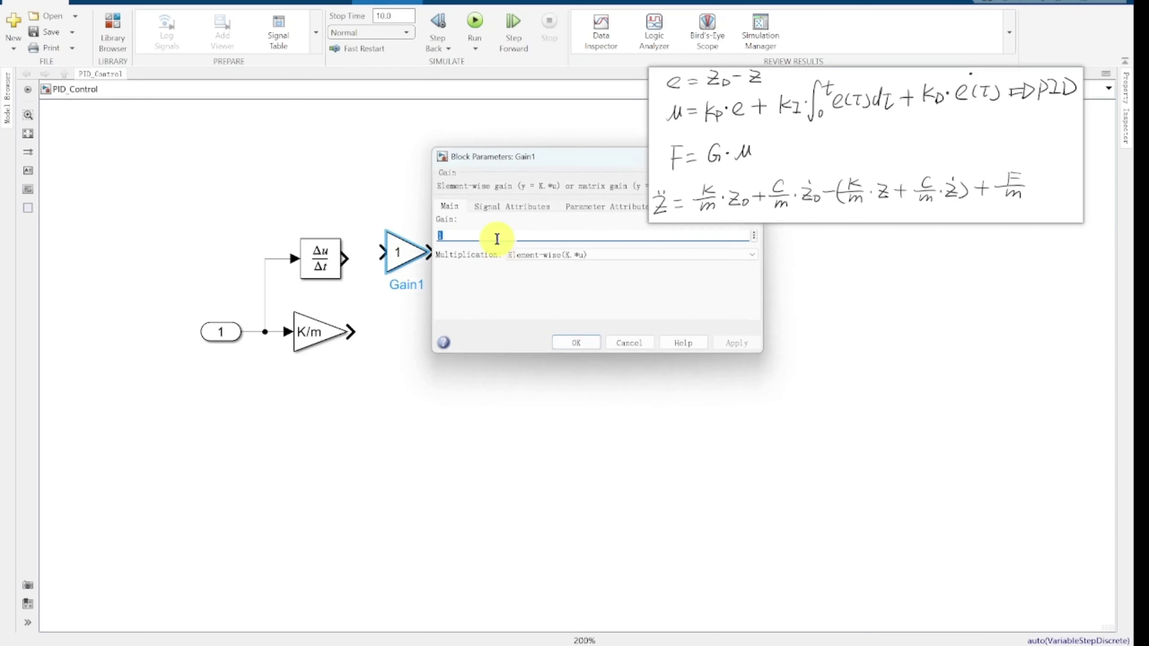
text(c)
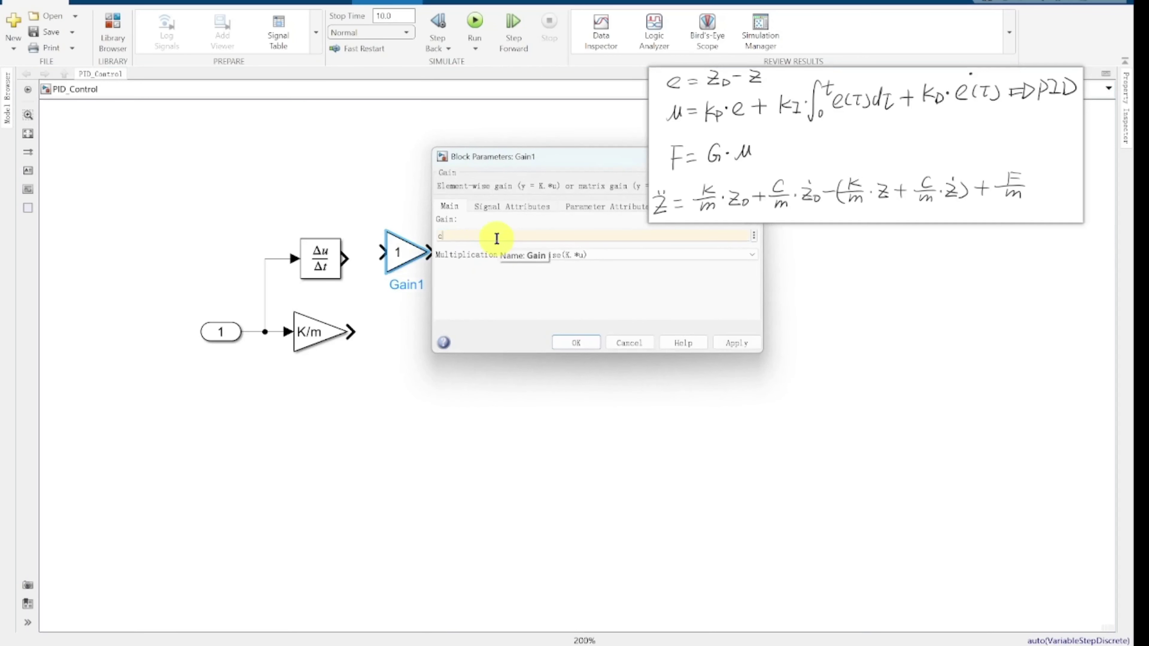
text(c/m)
key(ctrl+a)
key(Return)
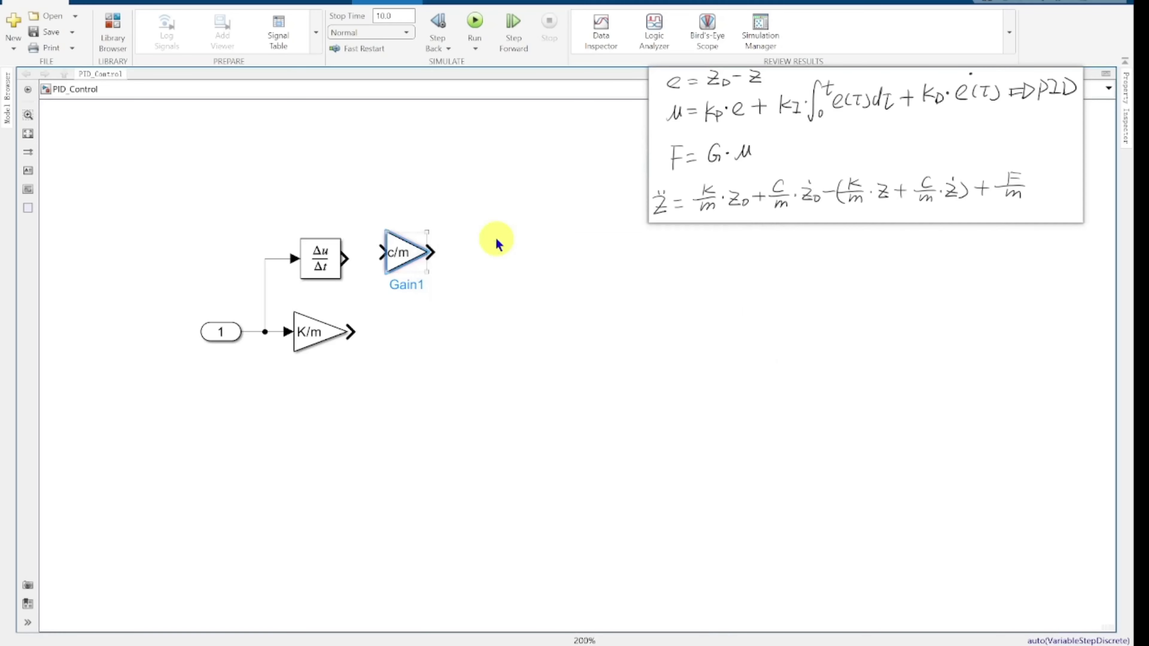
Align the second Gain block with the Derivative block, connect the Derivative output to it, and correct its gain to C/m.
drag(417, 257, 425, 265)
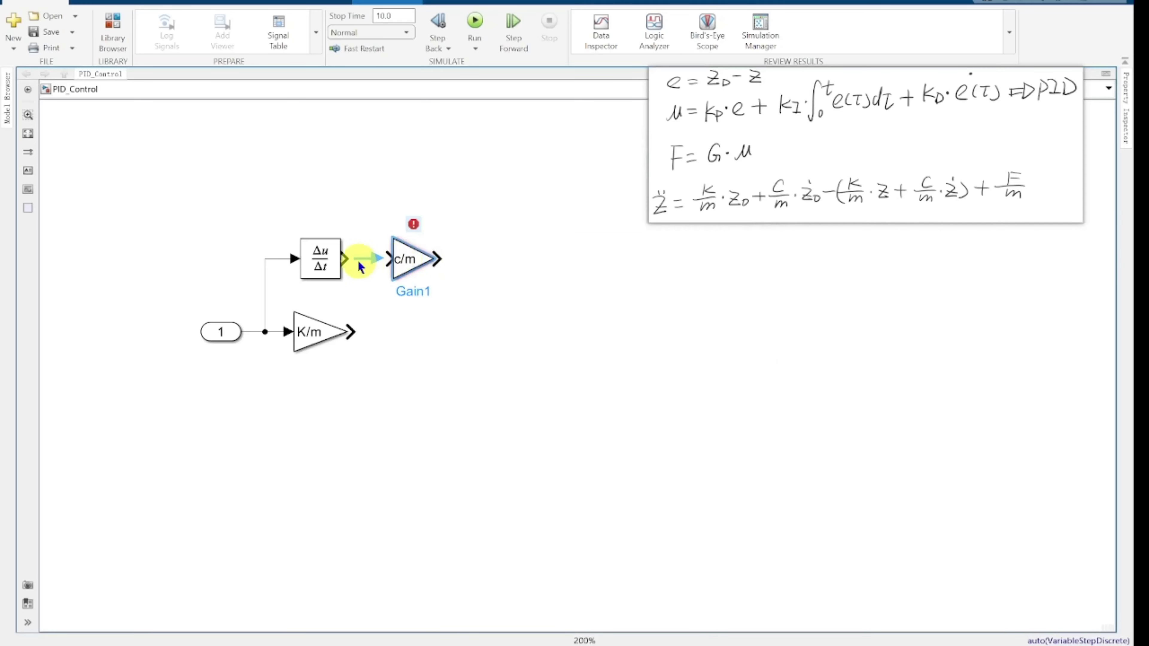
drag(345, 258, 391, 258)
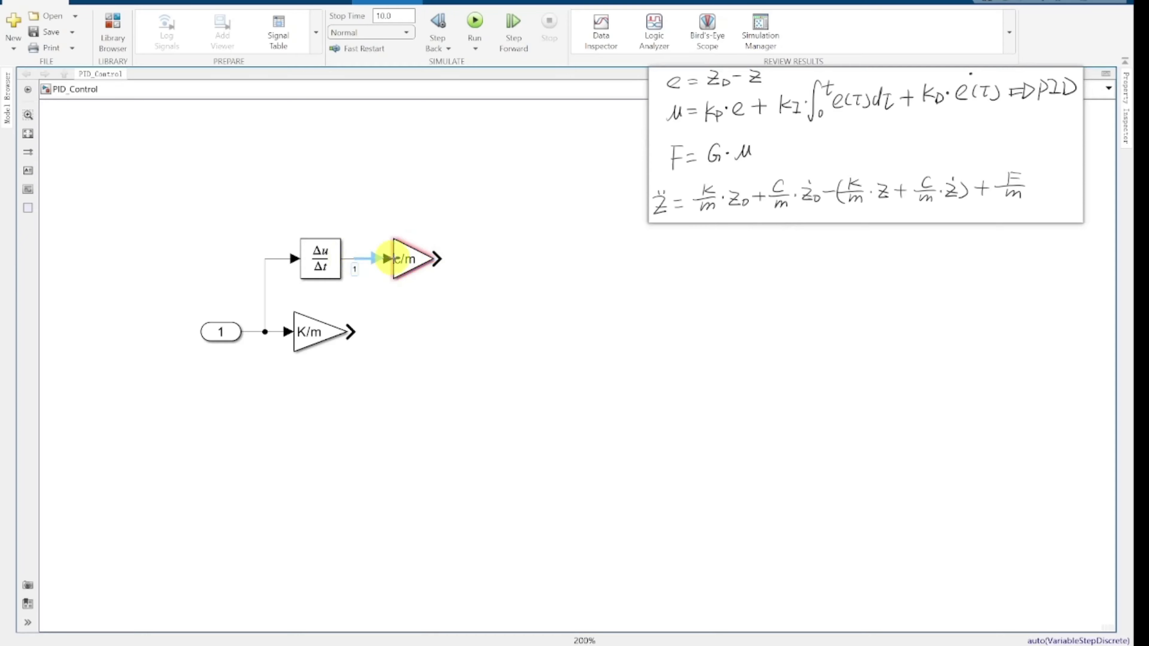
double_click(412, 259)
double_click(461, 242)
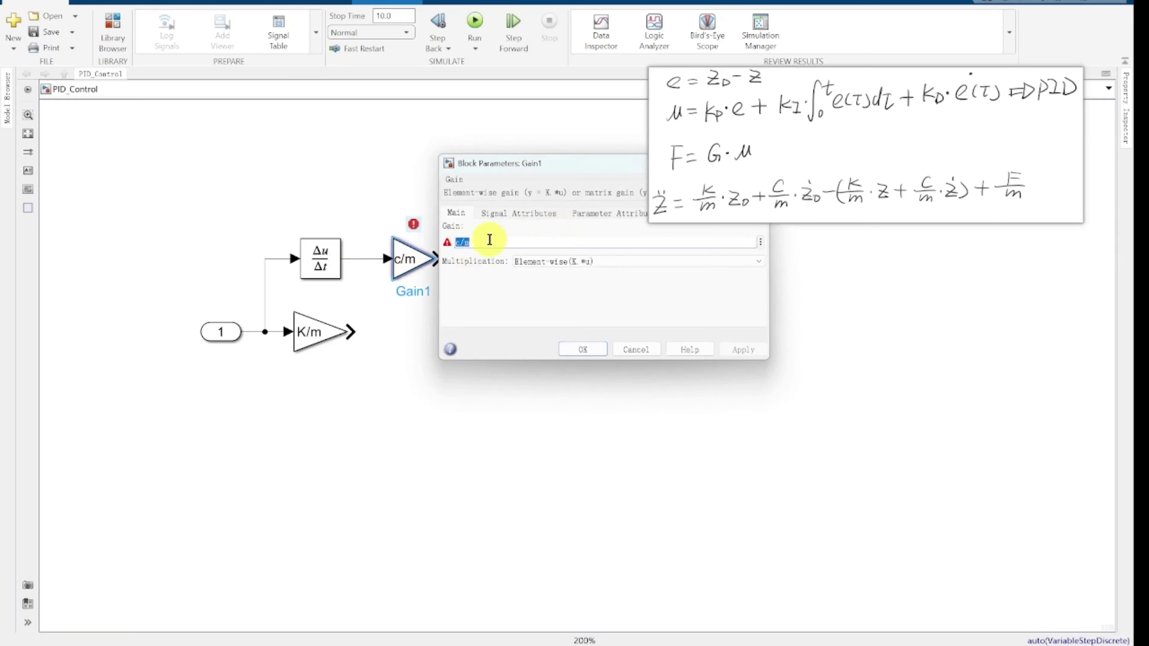
click(459, 242)
key(BackSpace)
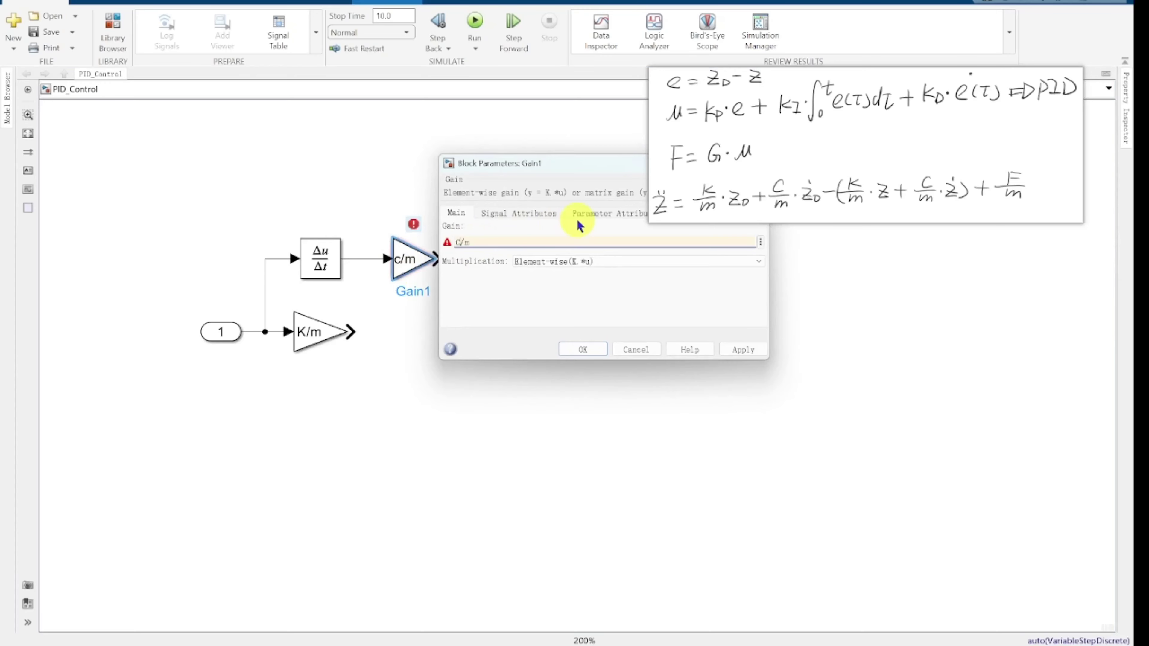
text(C)
key(Return)
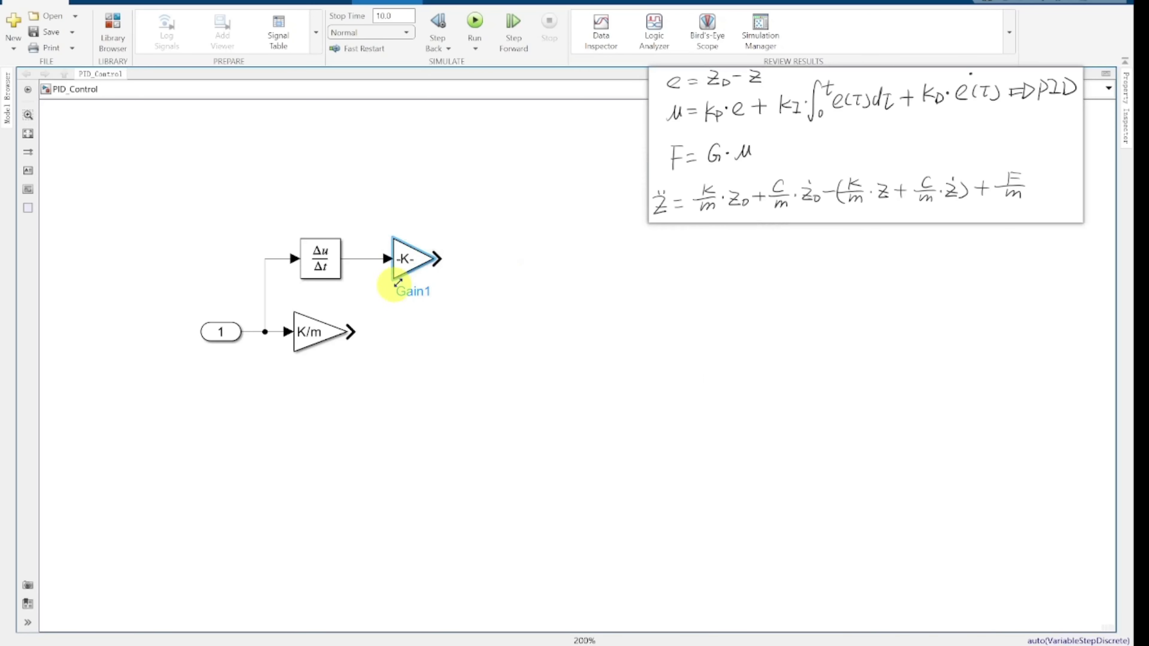
Add a Sum block to the right of the K/m gain, level with the gain's output.
drag(441, 290, 416, 346)
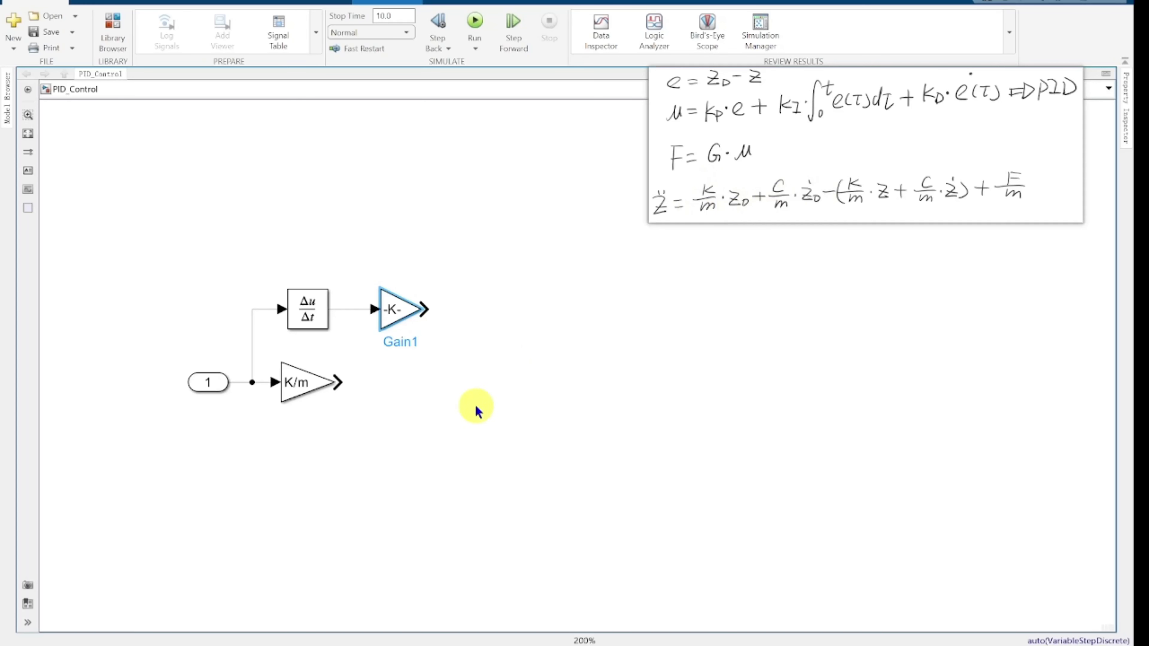
click(497, 382)
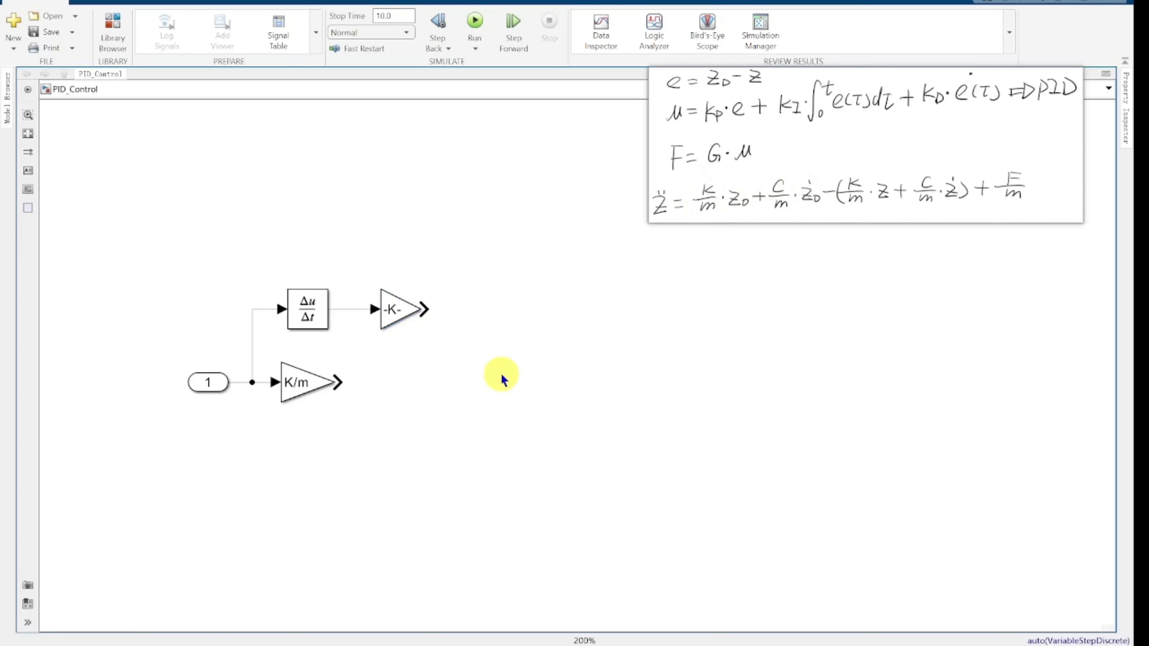
double_click(502, 376)
text(sum)
key(Return)
drag(503, 380, 519, 378)
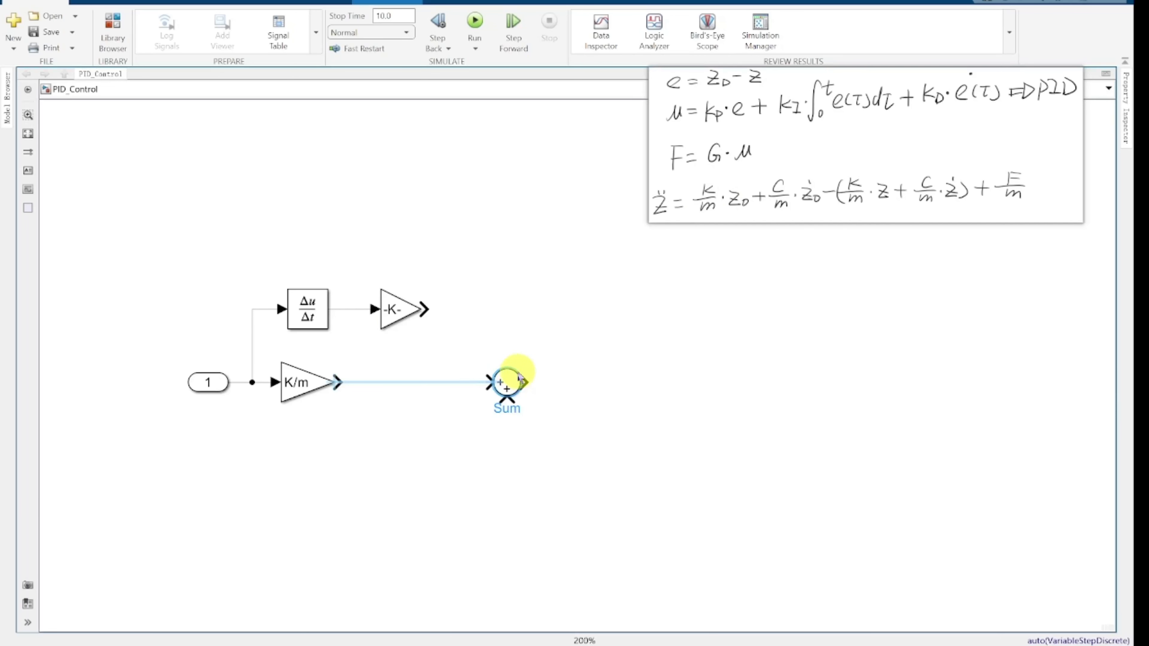
Set the Sum block's list of signs to ++| so its second input faces the C/m gain above.
double_click(509, 384)
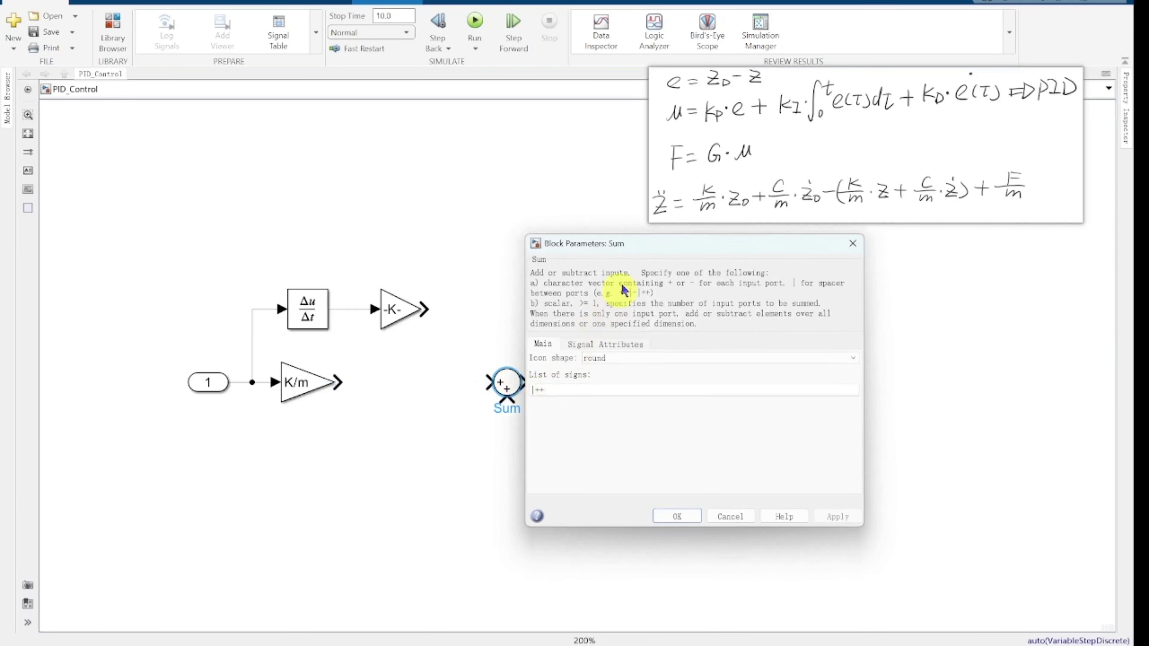
double_click(535, 389)
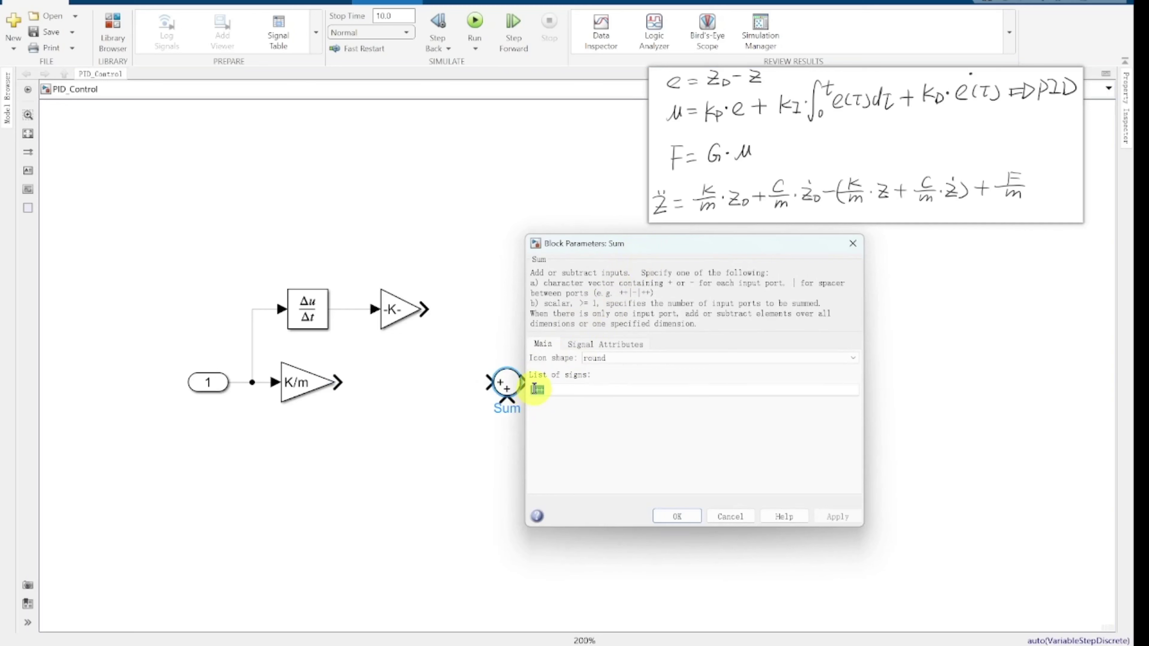
key(BackSpace)
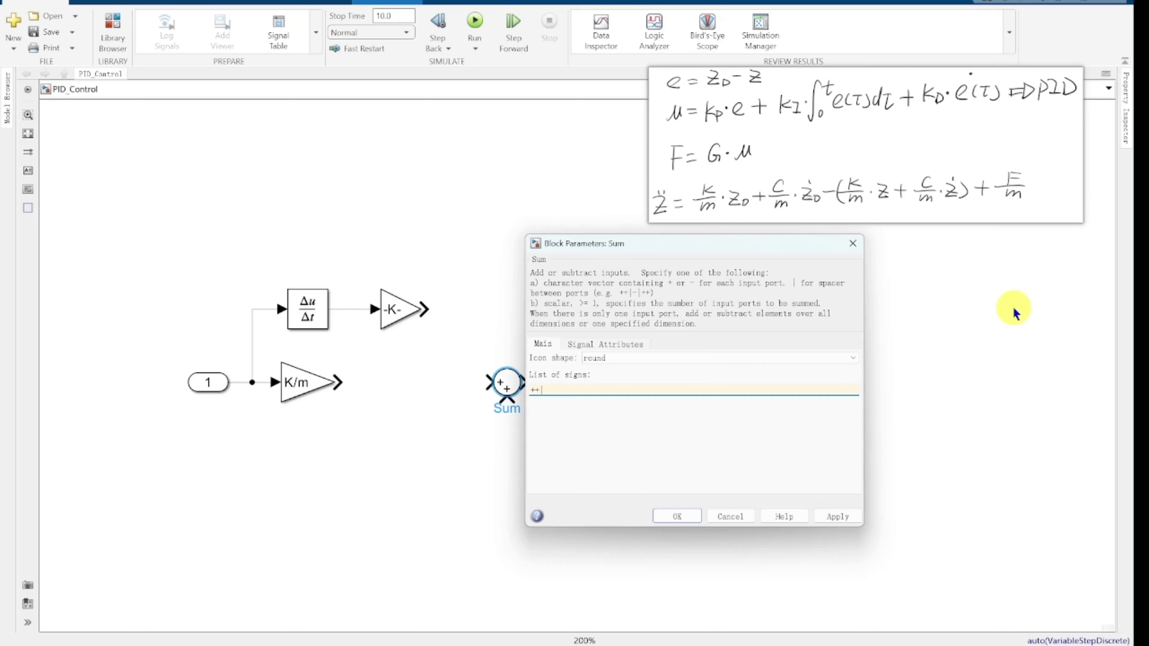
key(Return)
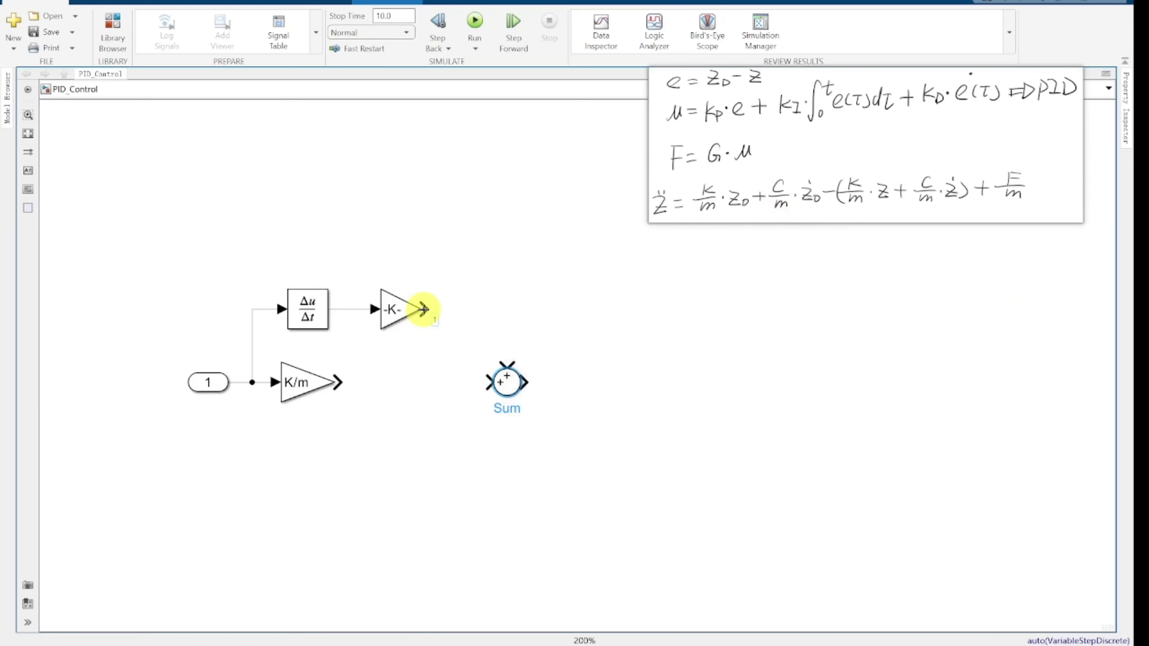
Connect the C/m and K/m gain outputs to the Sum block's two inputs, and shift the K/m gain slightly toward the Sum.
drag(428, 304, 508, 367)
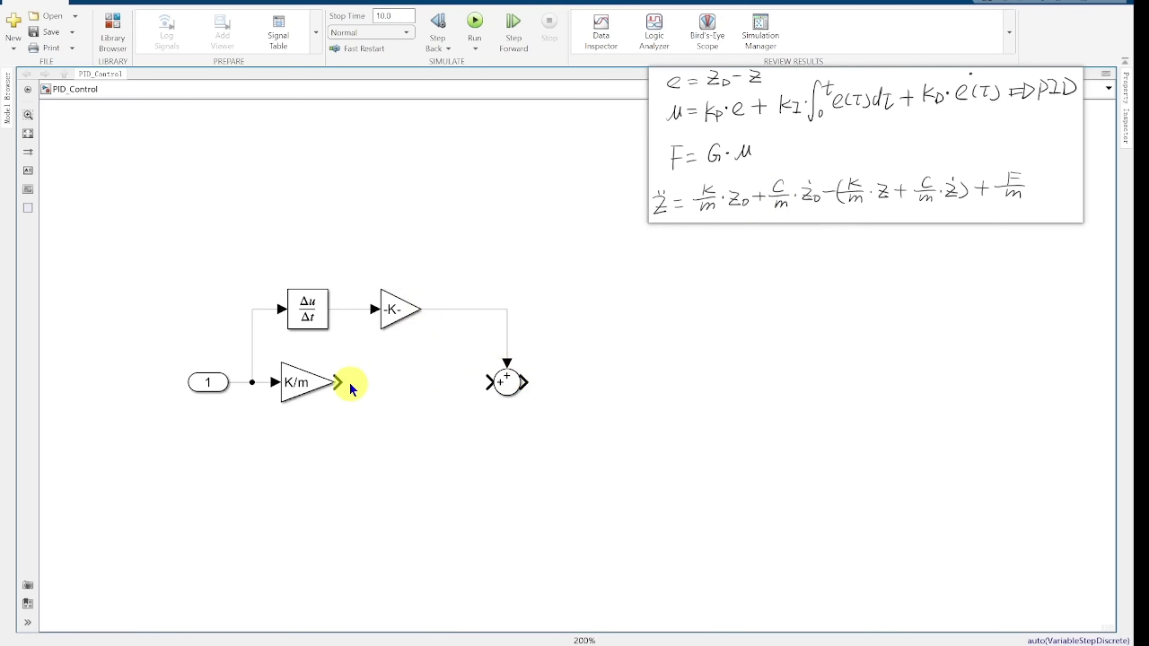
drag(341, 382, 493, 382)
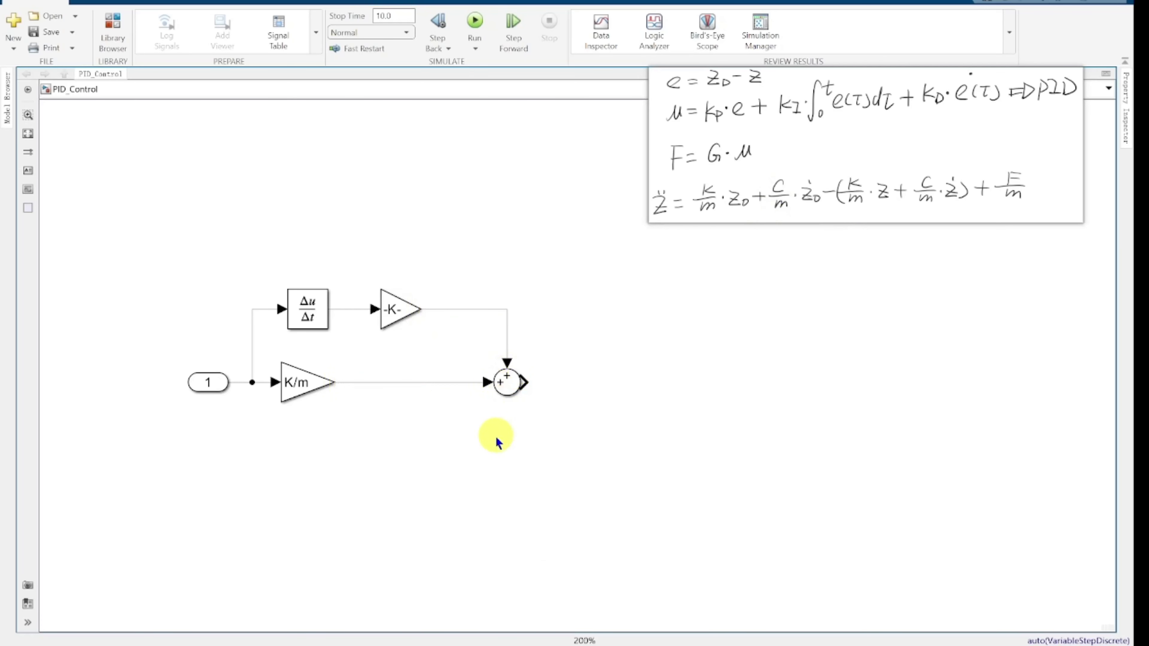
click(307, 397)
drag(307, 397, 360, 397)
scroll(407, 380, right, 2)
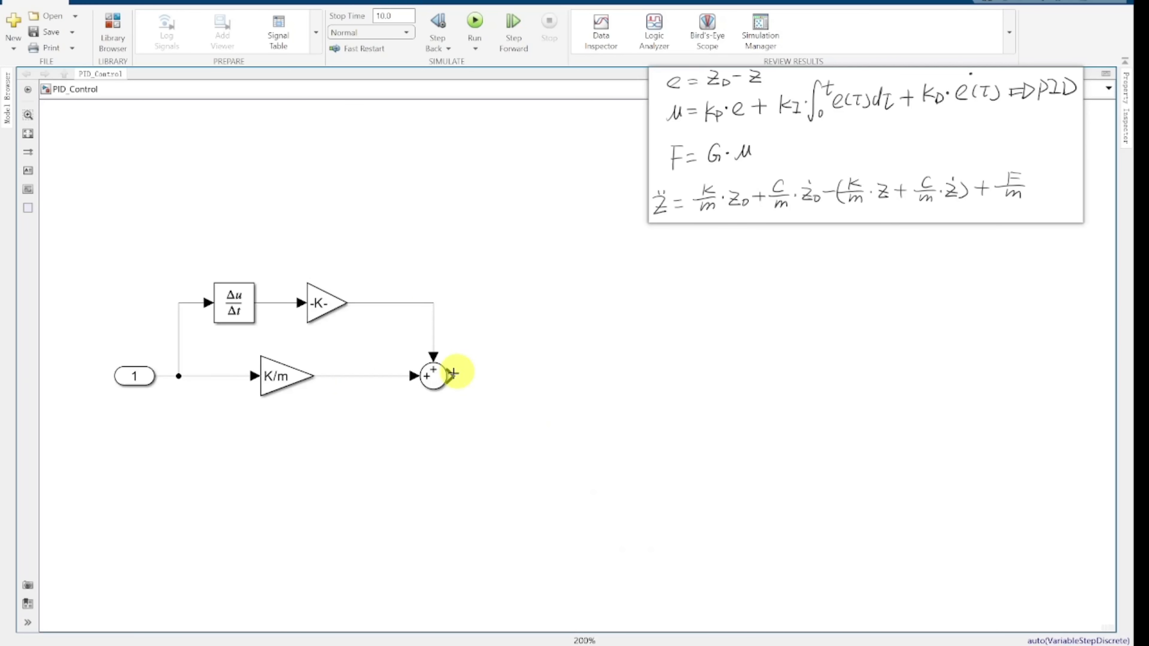
Draw a signal line out of the Sum block and place an Add block just beyond its end.
drag(454, 374, 511, 375)
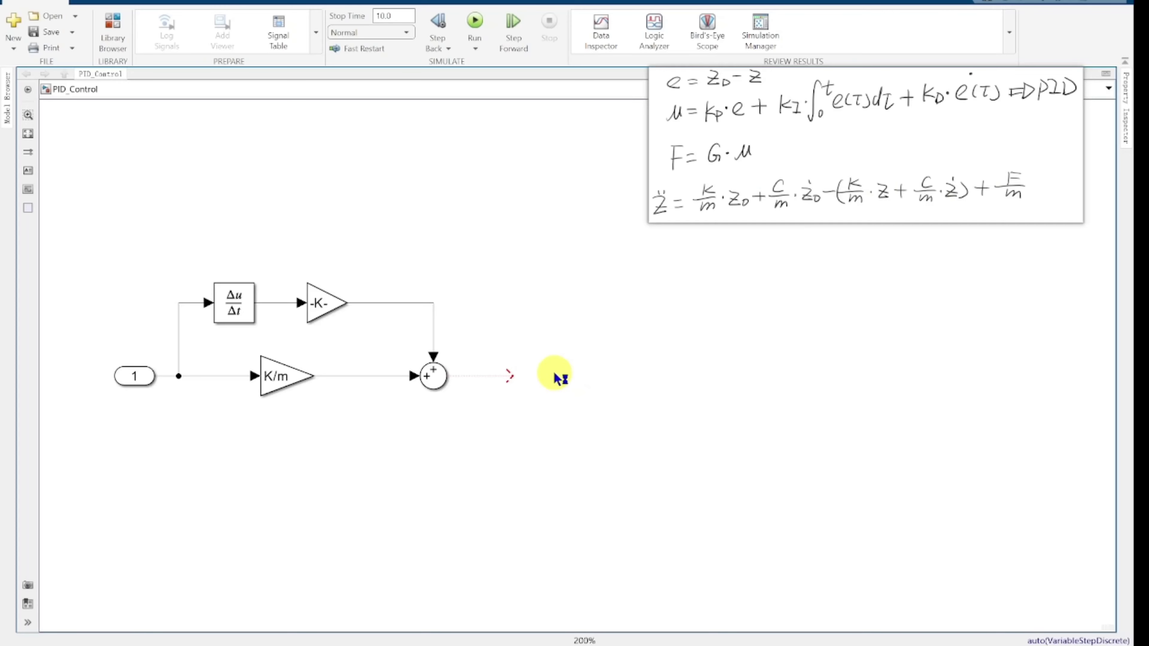
text(add)
key(Return)
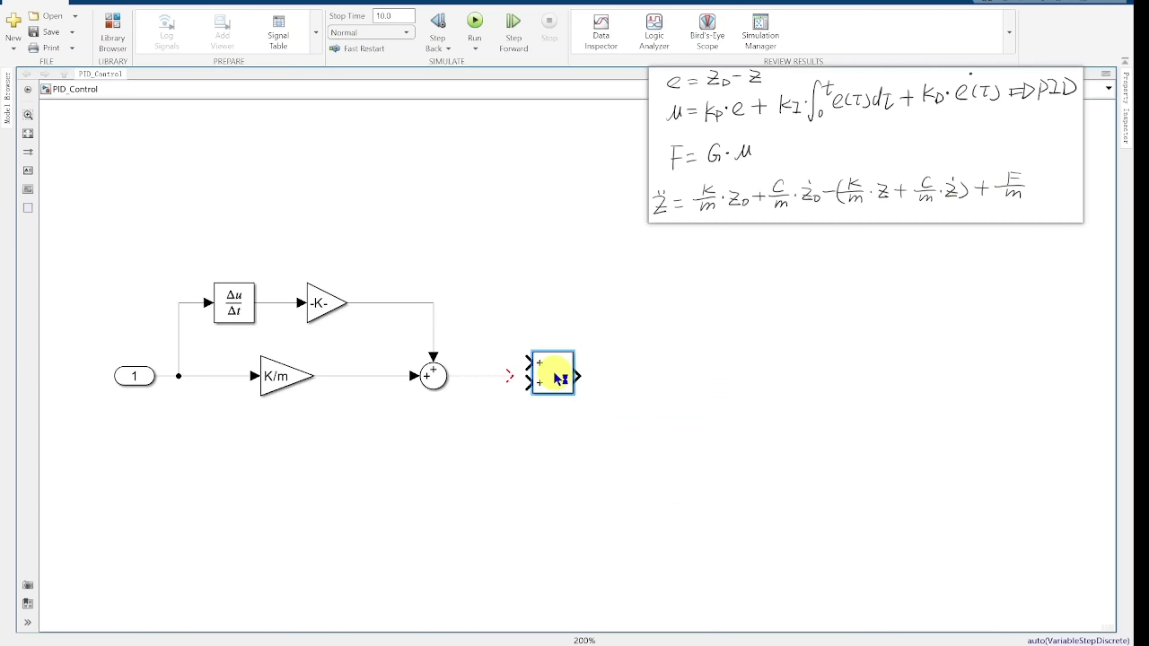
Give the Add block the signs ++++, make it taller, and connect the Sum output to its second input.
double_click(570, 384)
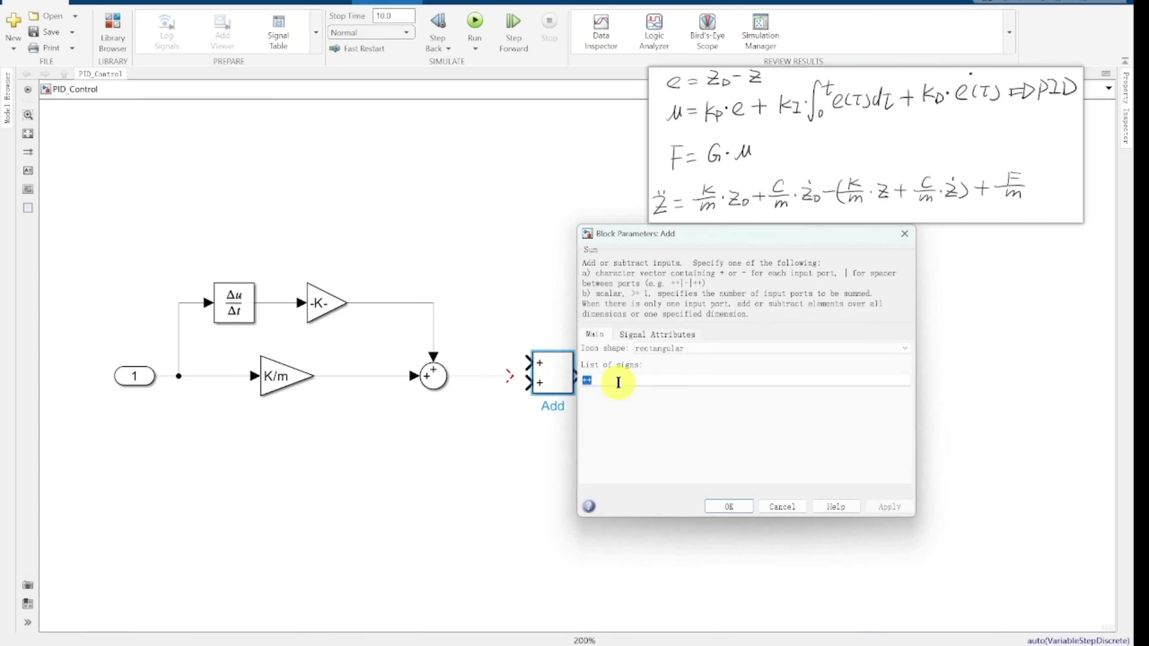
click(627, 382)
text(++)
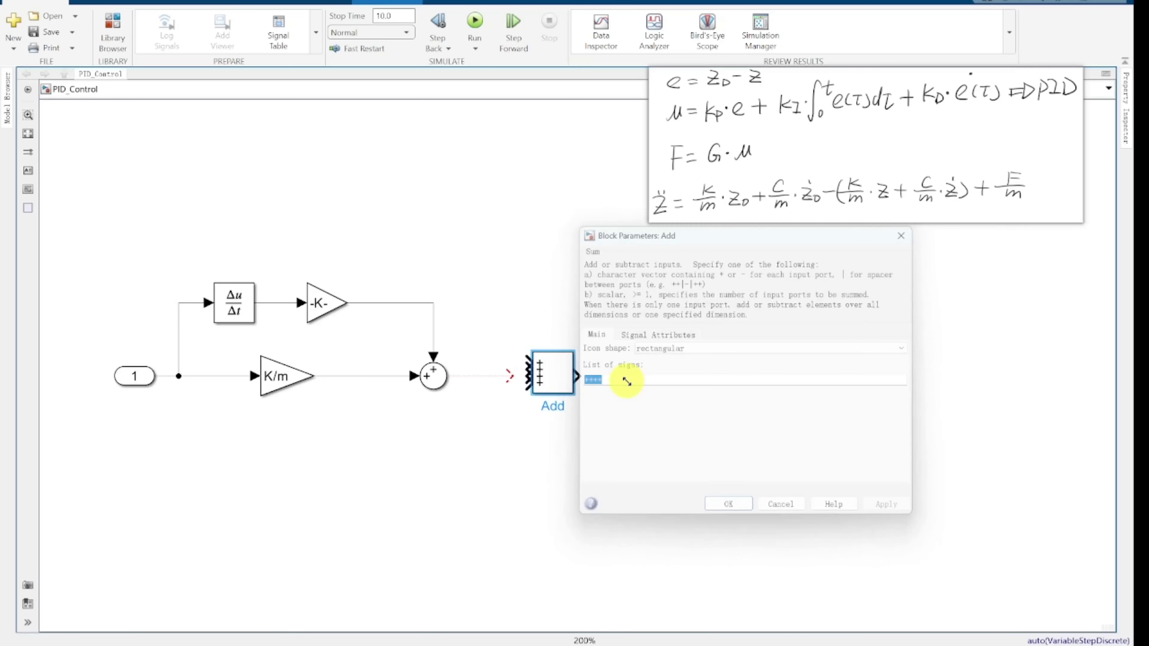
key(Return)
drag(571, 394, 575, 451)
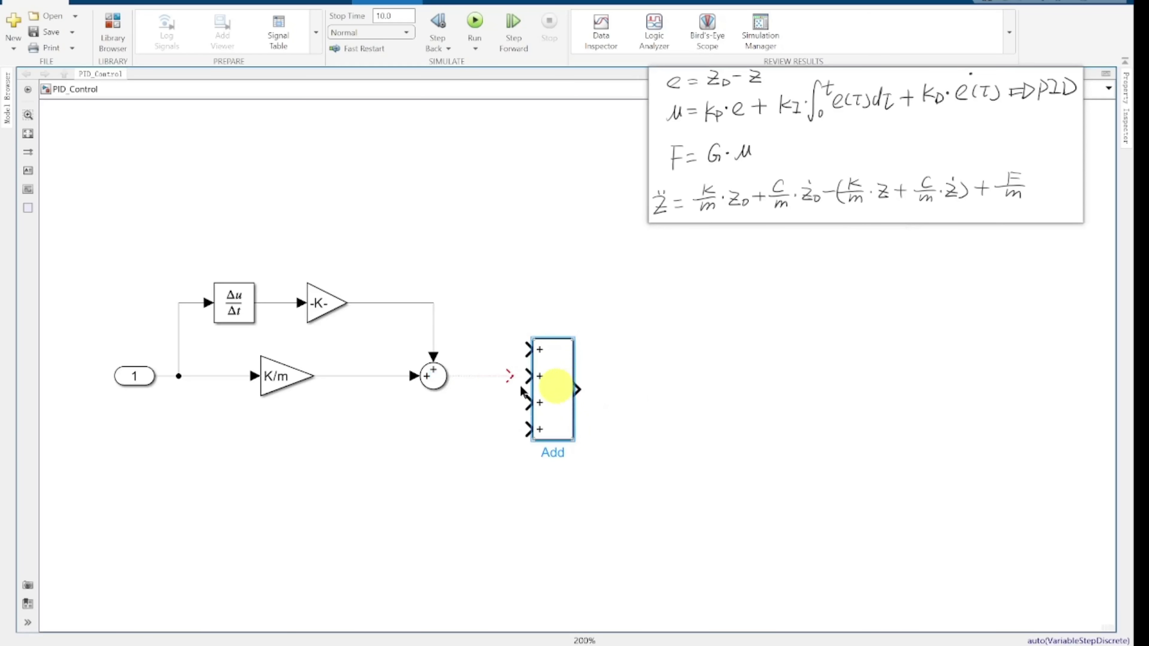
drag(513, 375, 529, 376)
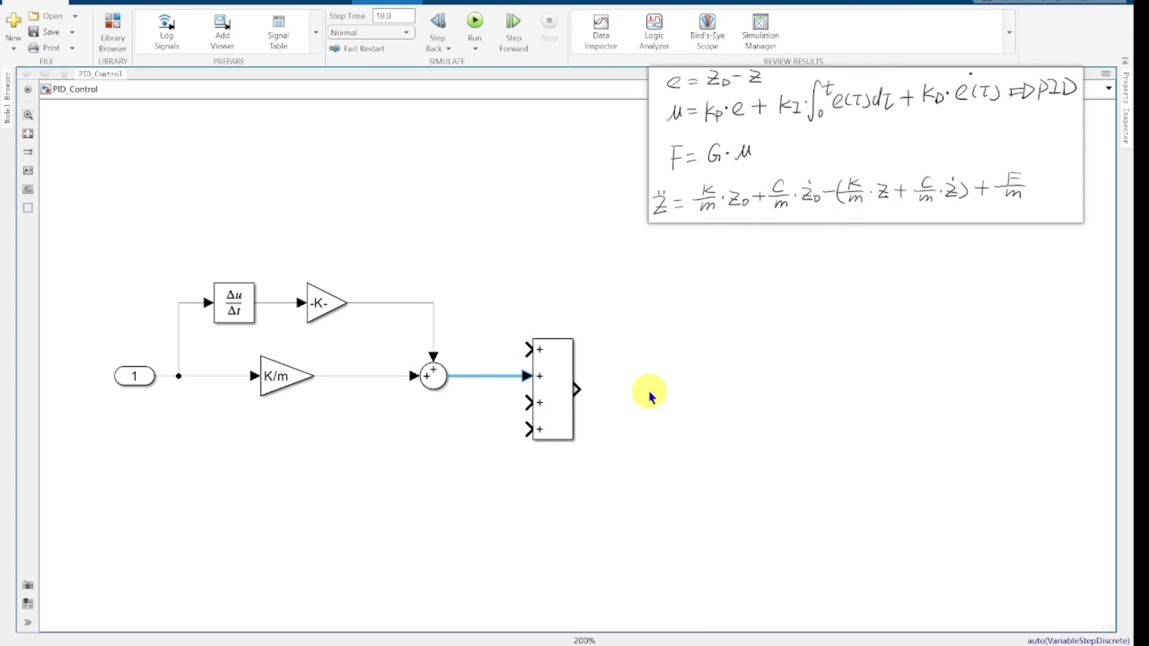
Draw a signal line from the Add block's output, label it "z double dot", and lengthen it.
drag(578, 389, 624, 389)
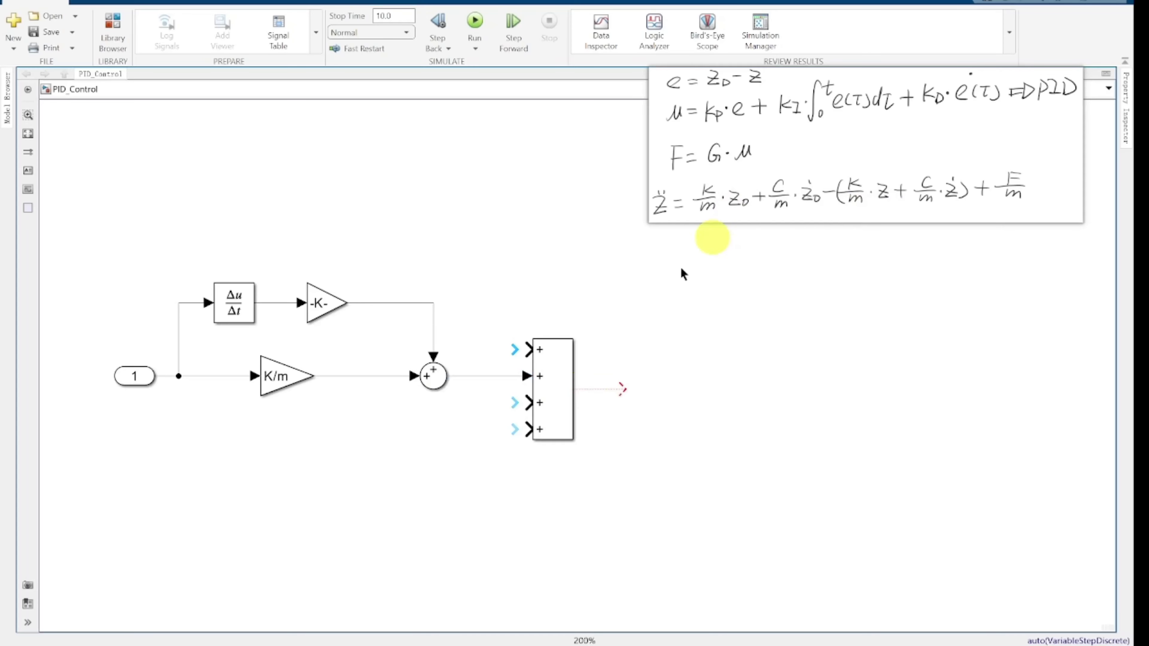
click(600, 390)
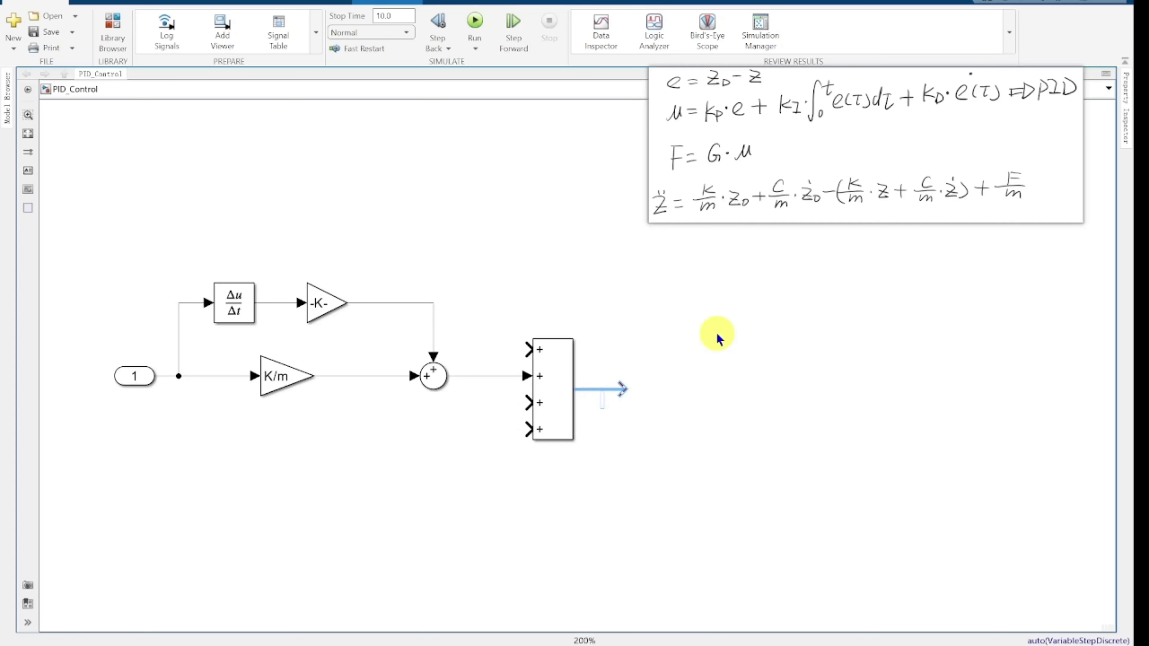
text(z double dot)
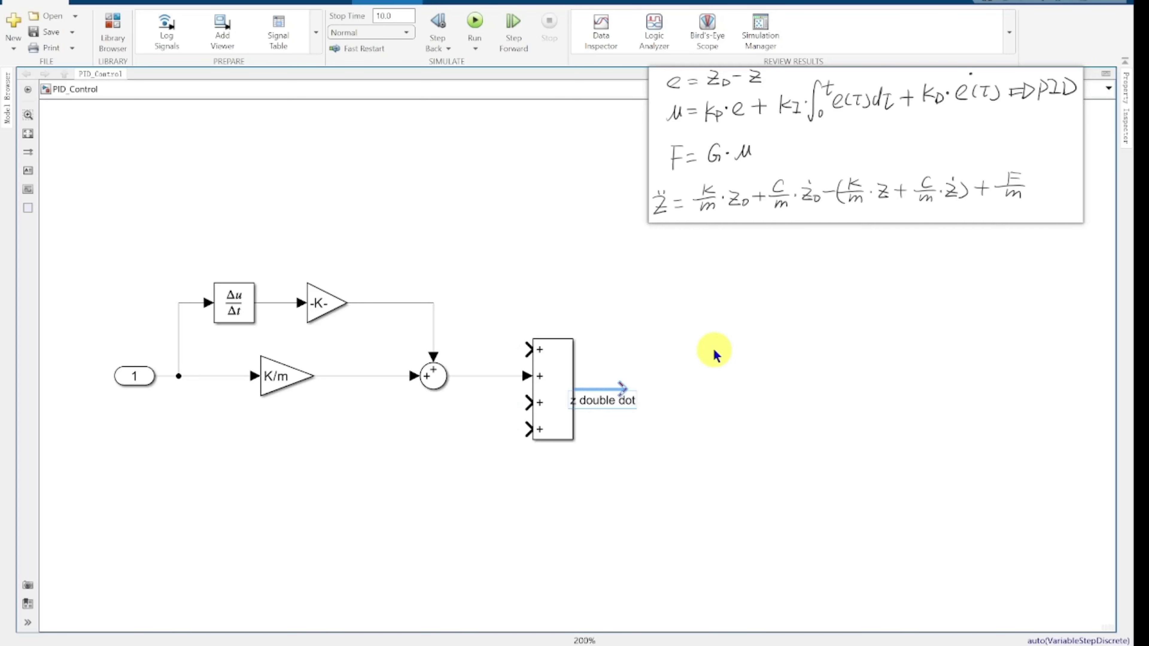
drag(621, 385, 672, 389)
Add an Integrator block at the end of the z double dot signal line.
click(711, 391)
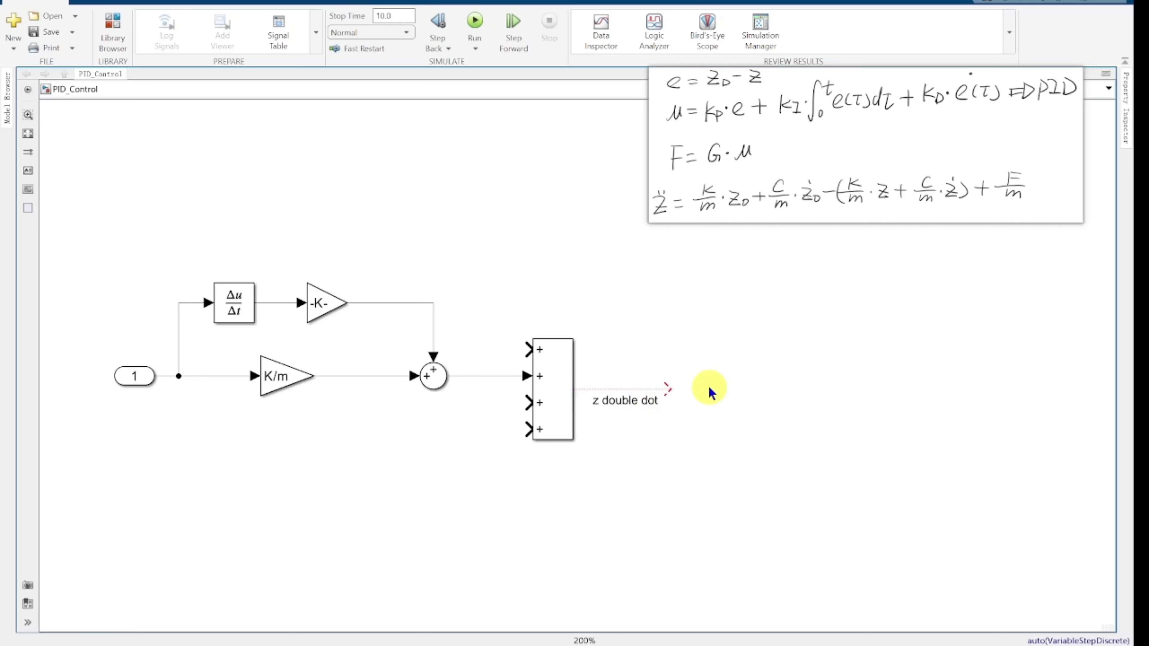
double_click(712, 392)
text(inte)
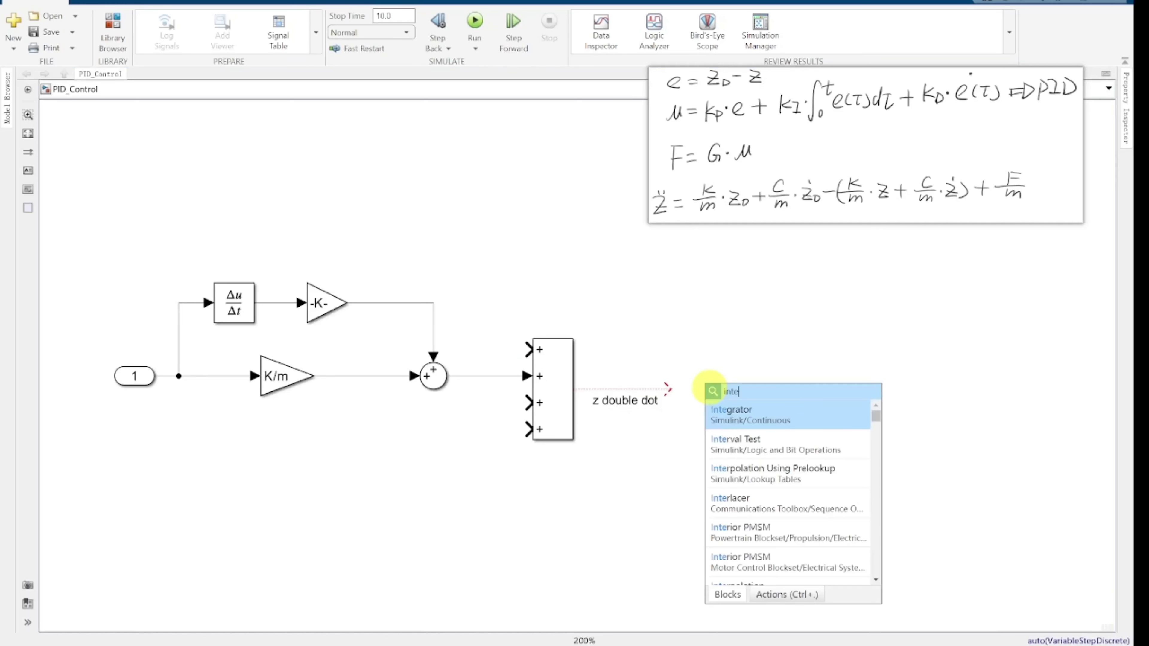
key(Return)
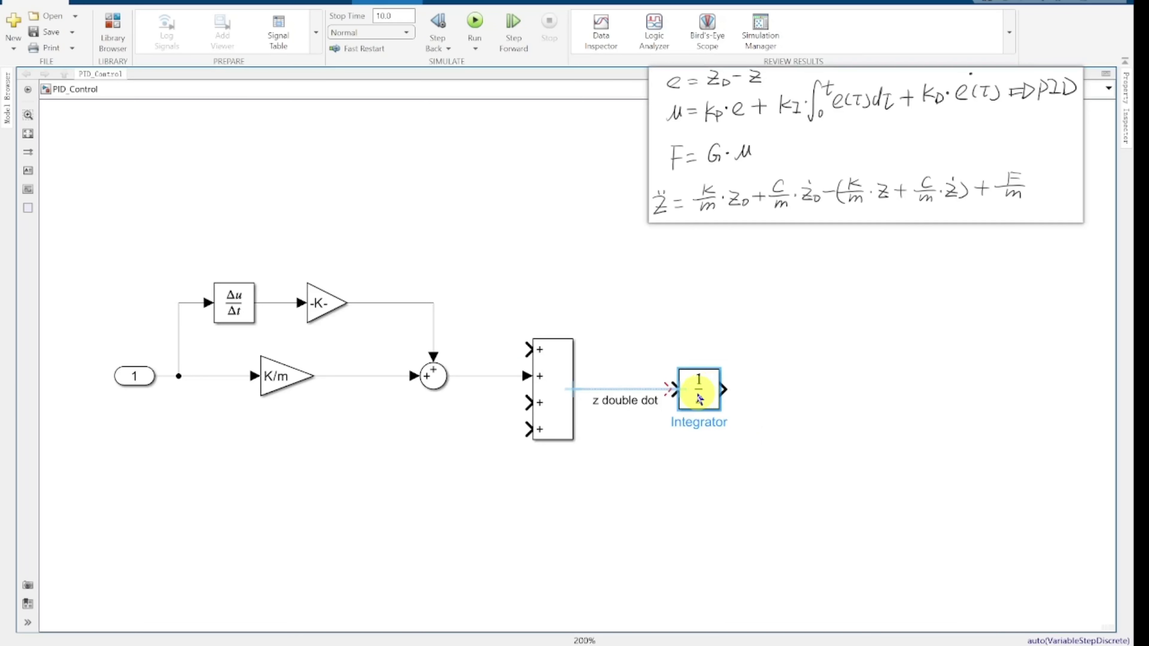
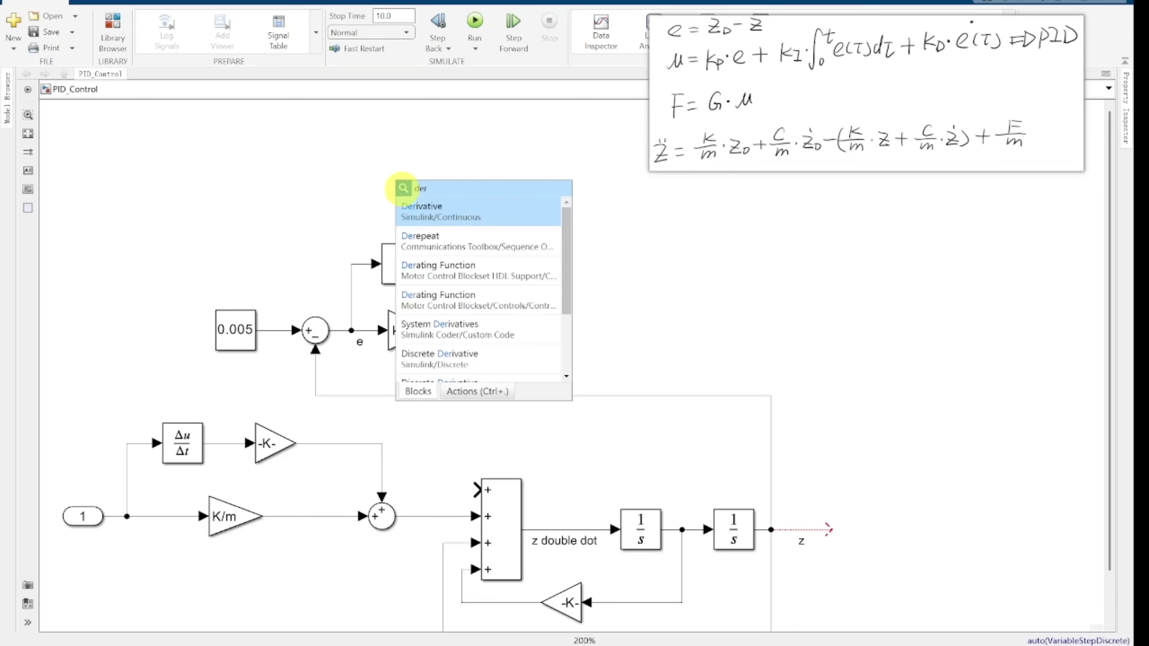
Add a Derivative block above the error-signal integrator and branch the error signal e into its input.
key(Return)
scroll(404, 193, up, 2)
drag(415, 194, 355, 265)
scroll(420, 194, down, 2)
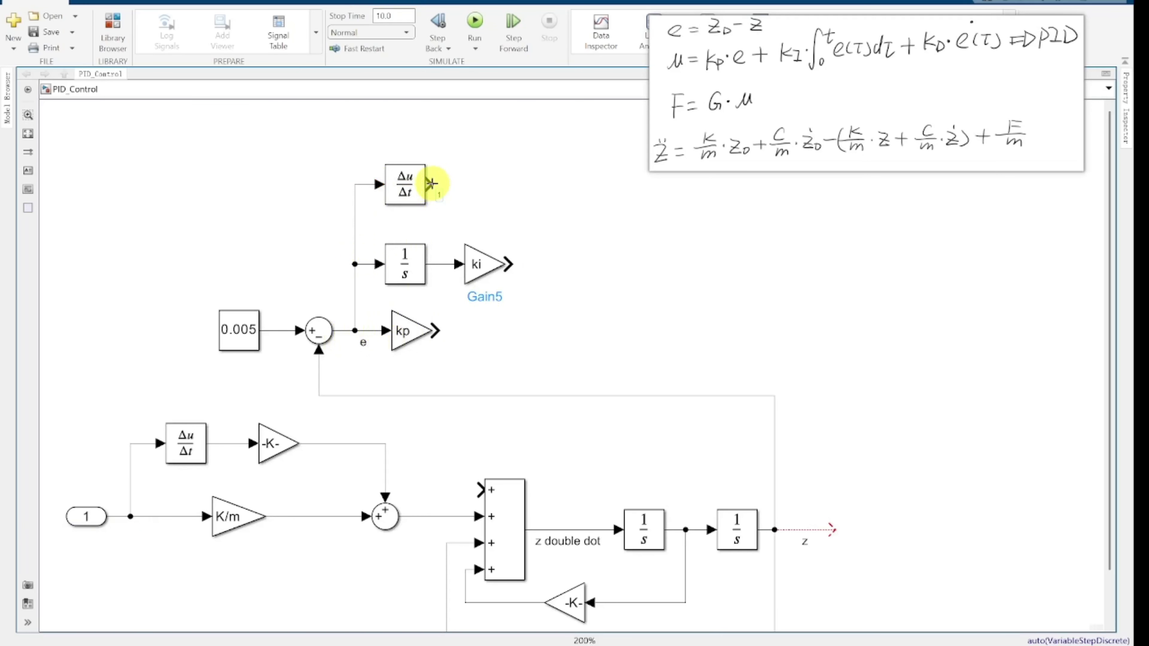
Add a Gain block to the right of the error Derivative block, aligned with it and connected to its output.
double_click(484, 184)
text(gain)
key(Return)
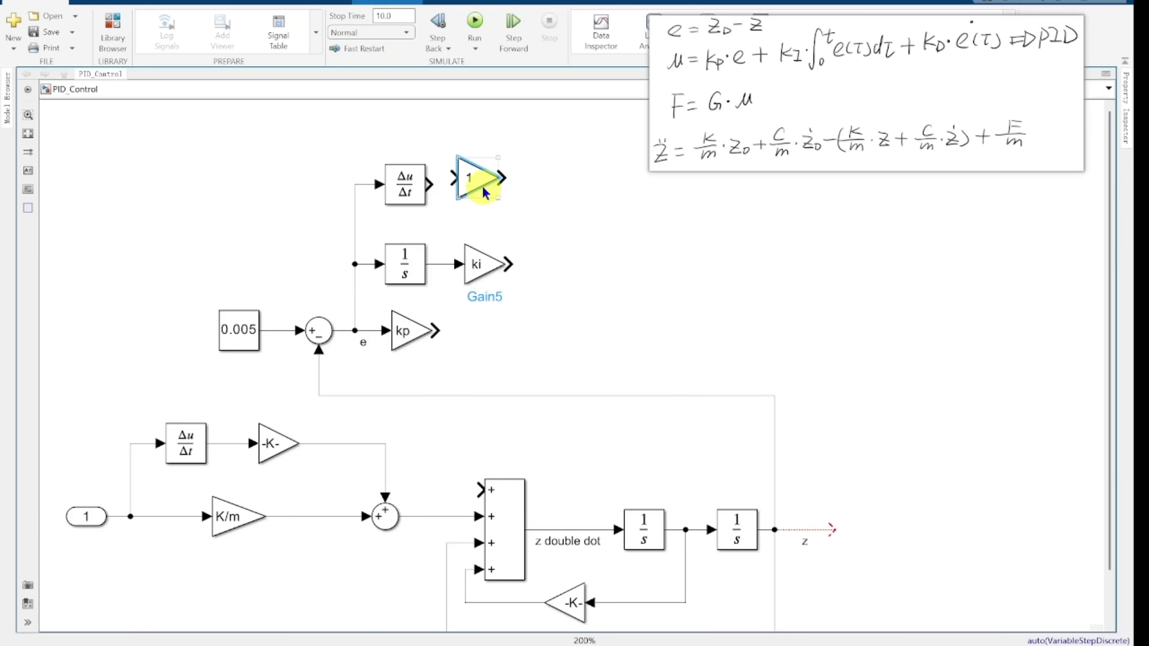
drag(486, 192, 491, 199)
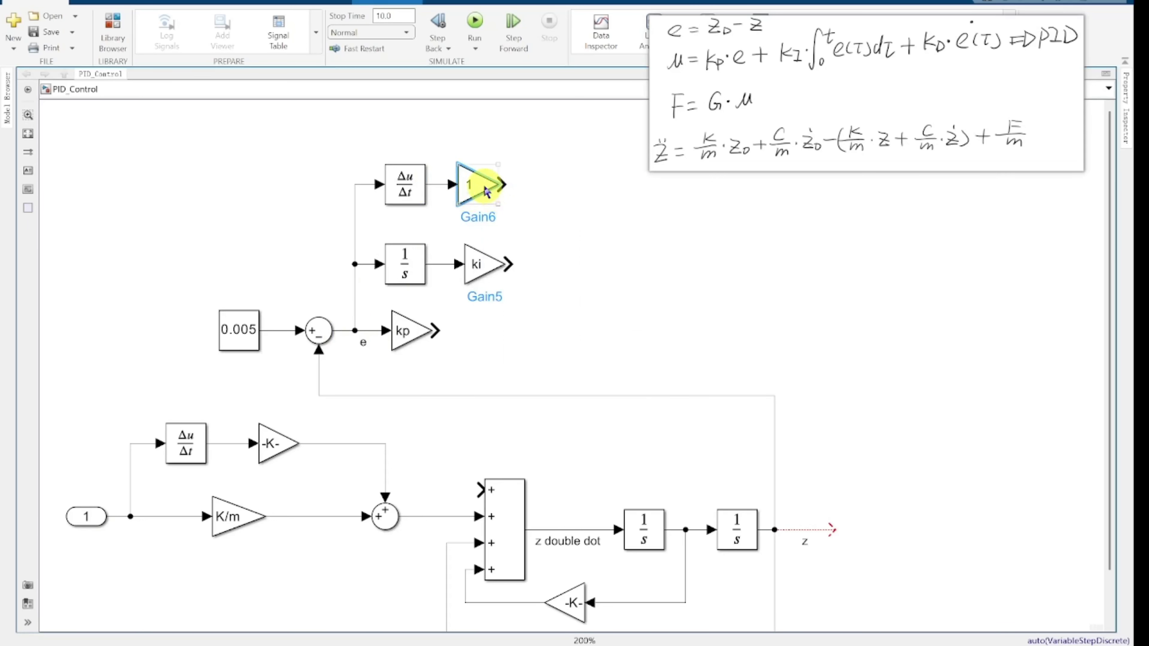
Set the new Gain block's value to kd and move the kp gain directly below the ki gain.
double_click(486, 191)
drag(579, 96, 594, 202)
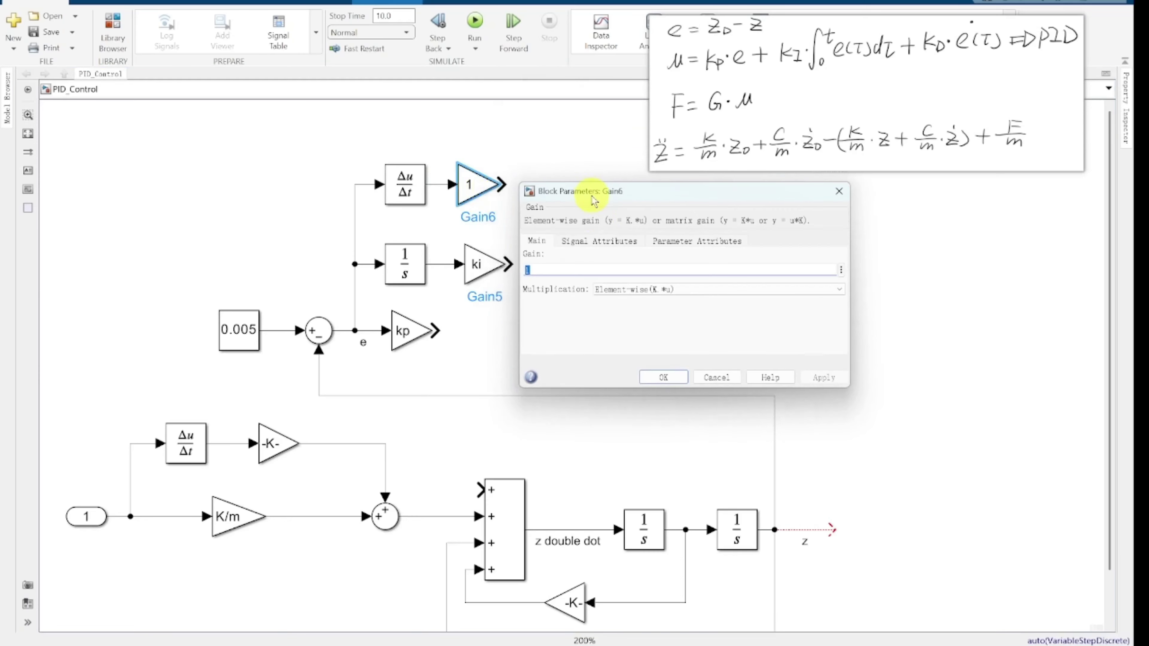
text(kd)
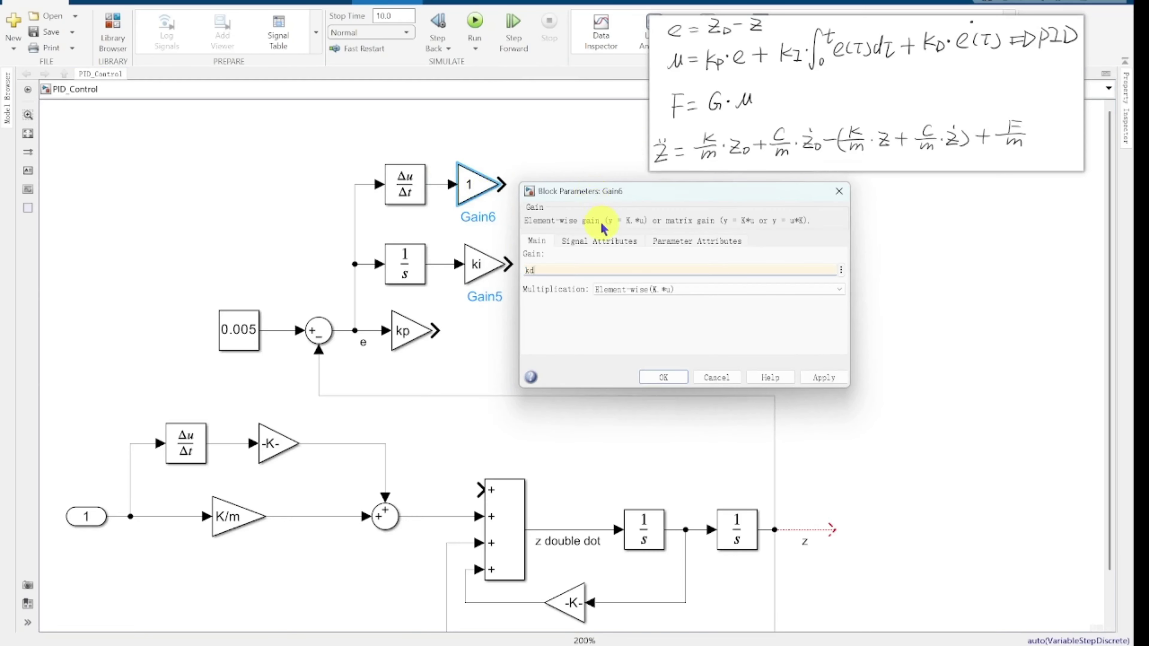
key(Return)
key(Return)
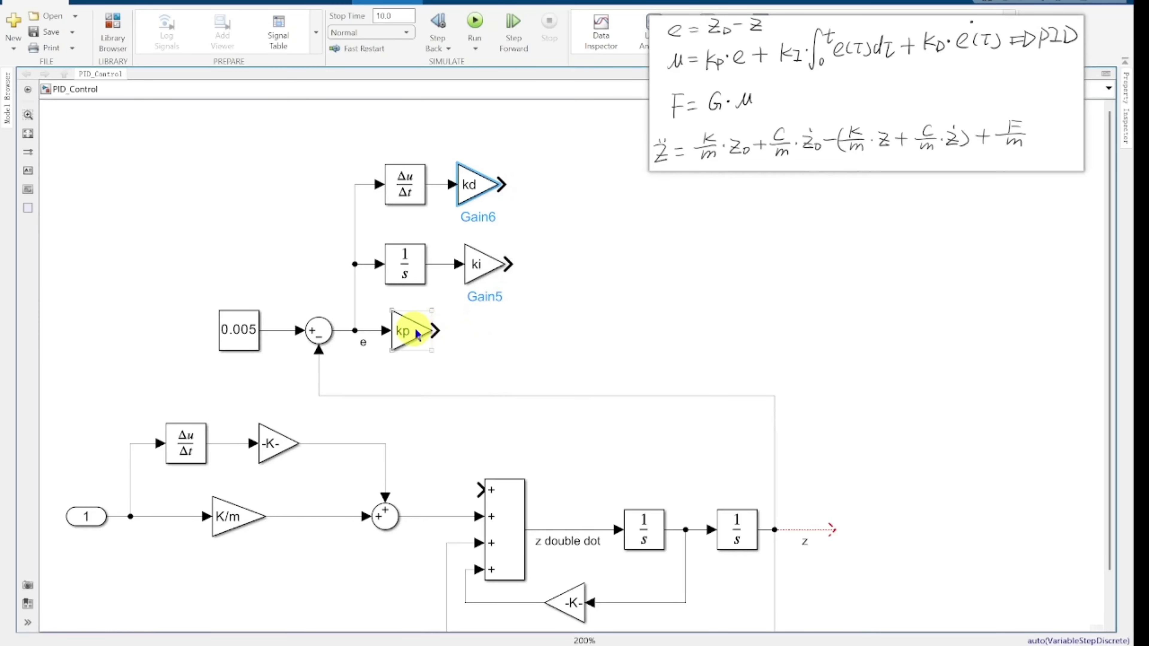
drag(413, 334, 484, 335)
click(588, 326)
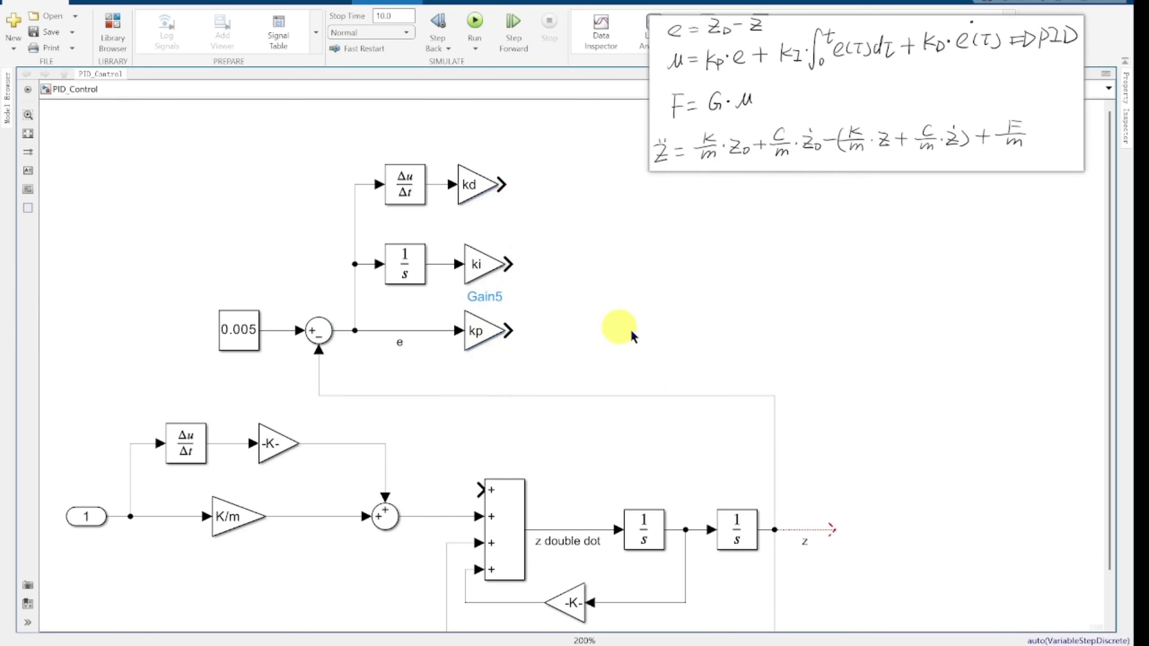
Add an Add block to the right of the kd, ki and kp gains, near the ki gain's level.
drag(548, 286, 527, 293)
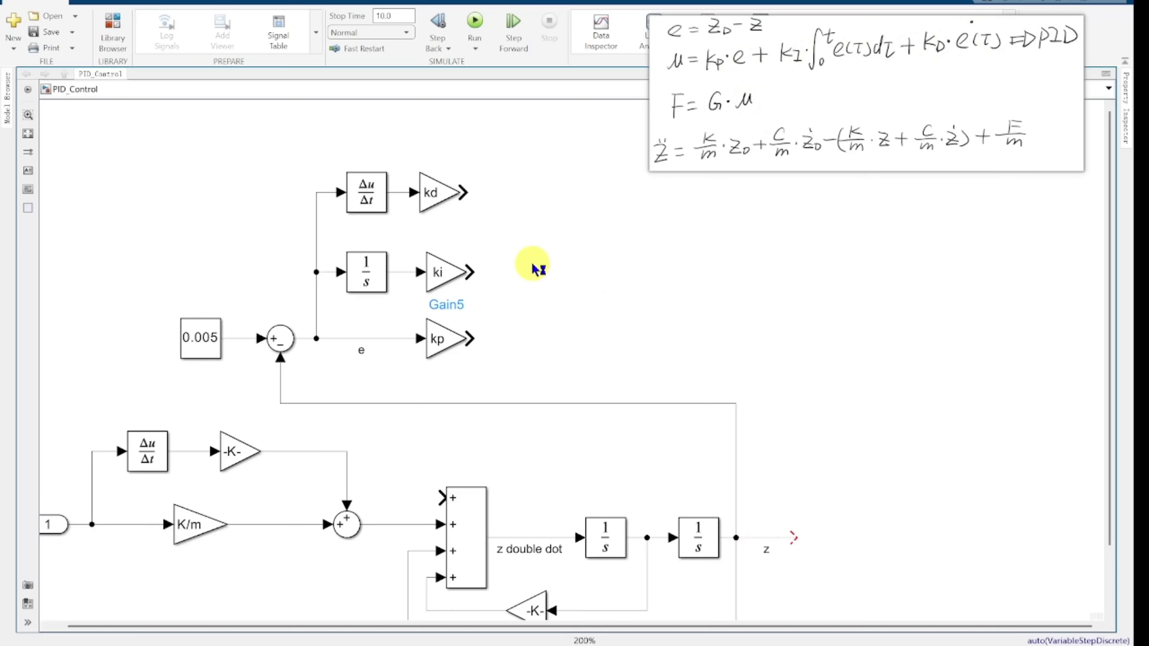
double_click(538, 270)
text(add)
key(Return)
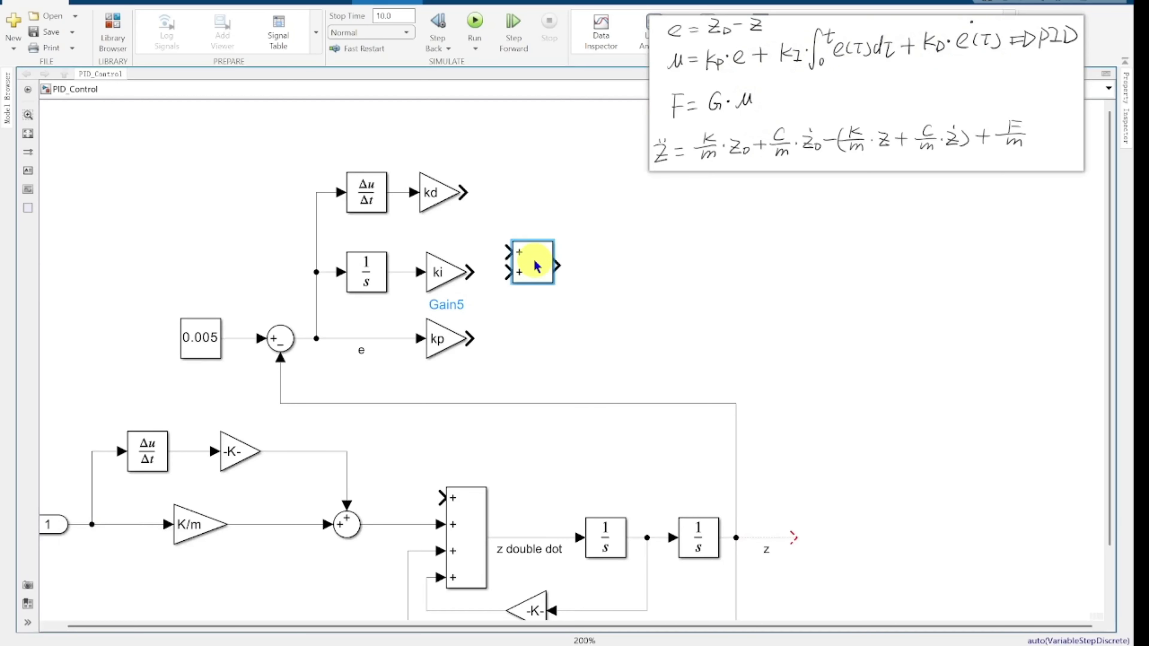
Set the new Add block's list of signs to +++ and enlarge it to space out its three inputs.
double_click(538, 266)
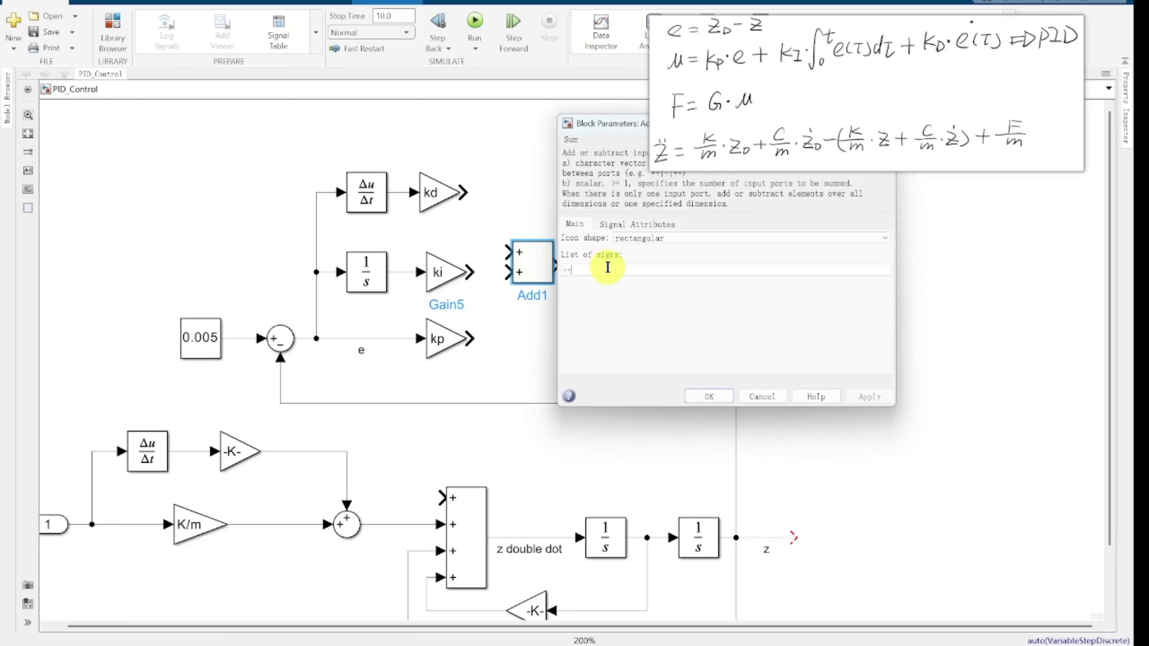
click(608, 267)
text(+)
key(Return)
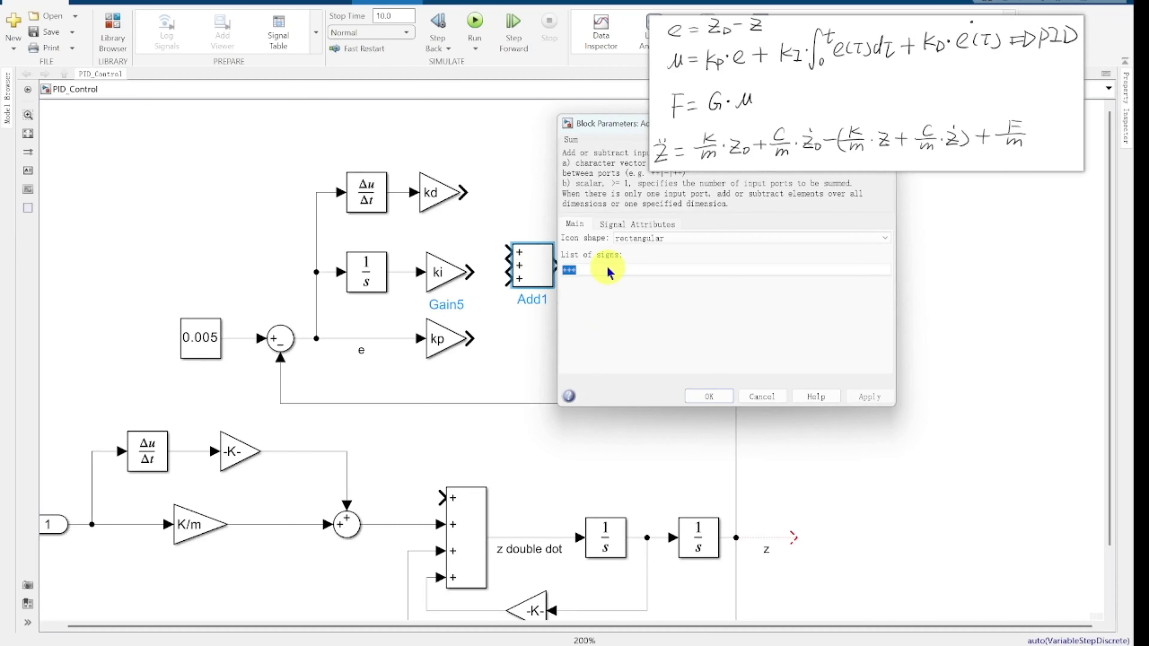
mouse_move(549, 287)
mouse_down()
mouse_move(558, 317)
mouse_move(556, 294)
mouse_move(568, 293)
mouse_up()
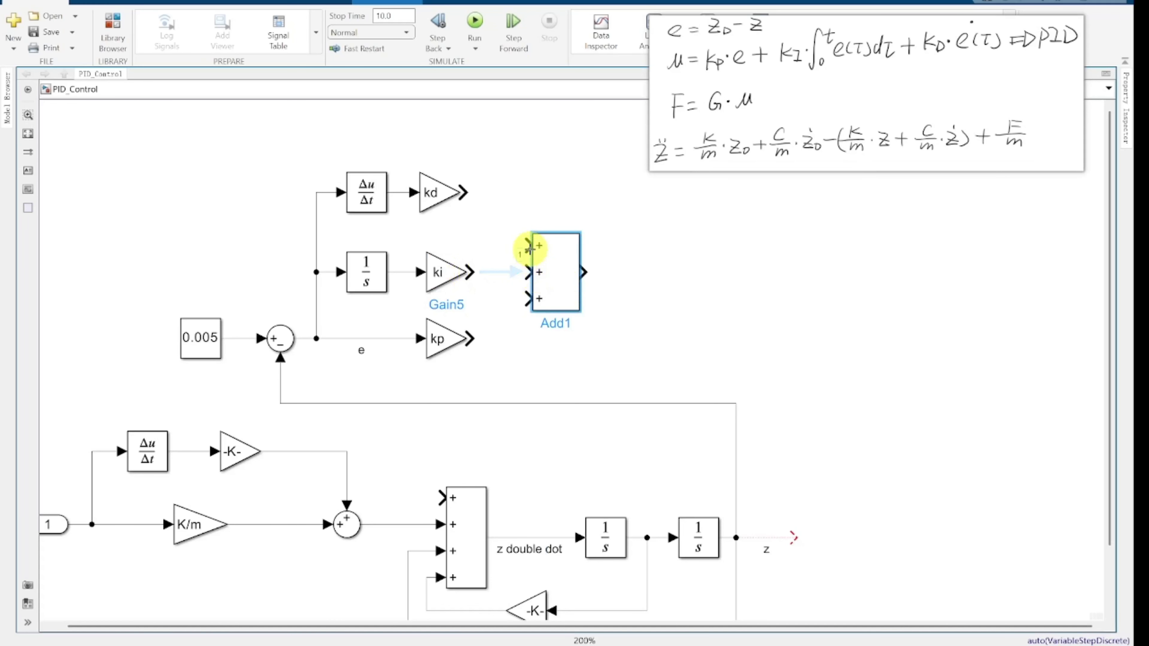
Connect the kd, ki and kp gain outputs to the first, second and third inputs of the new Add block.
drag(464, 192, 531, 248)
drag(471, 272, 531, 272)
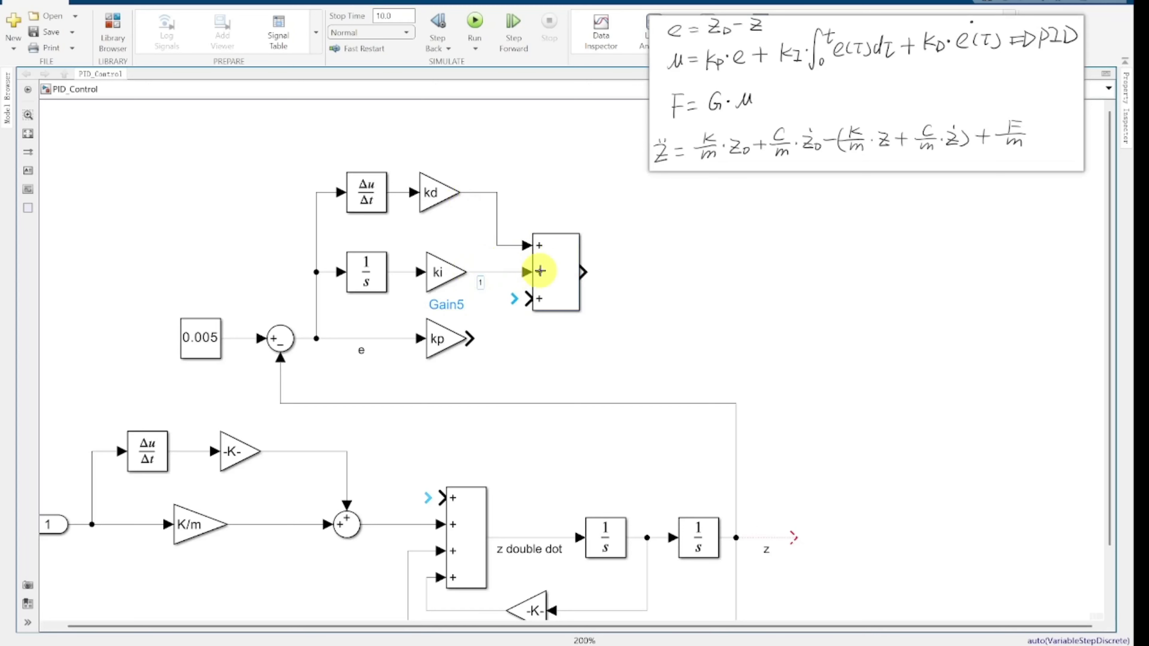
click(467, 334)
drag(469, 338, 527, 299)
Draw a signal line from the PID Add block's output and label it u.
click(586, 272)
drag(586, 272, 614, 289)
click(599, 286)
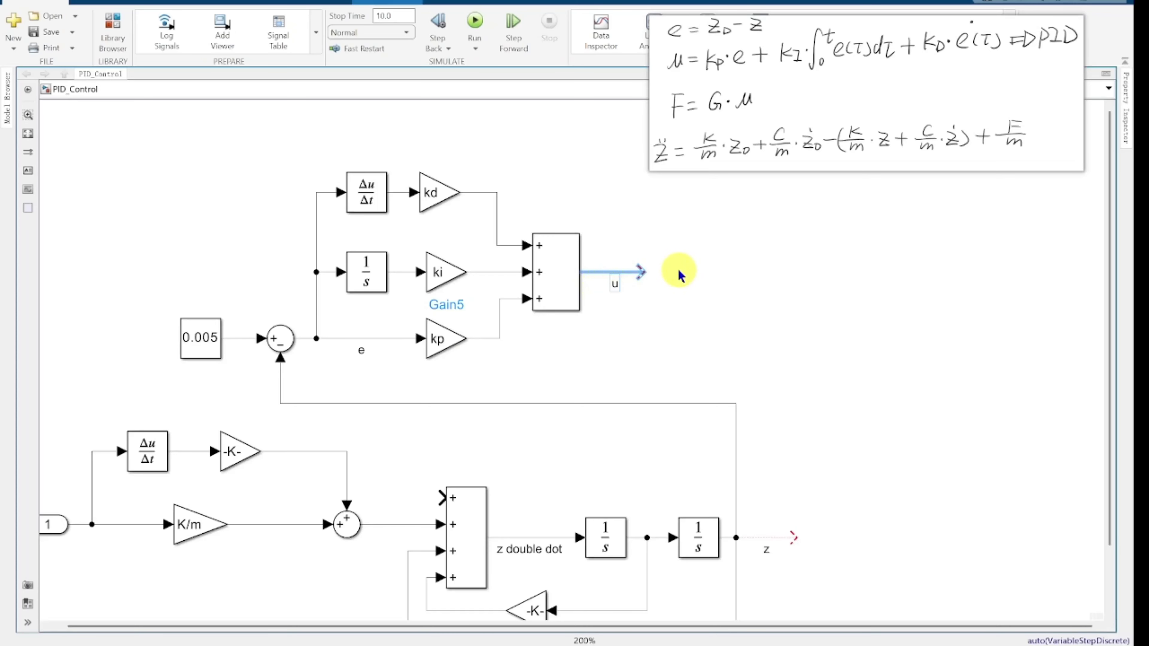
Add a Gain block at the end of the u signal line and connect the line to its input.
click(687, 277)
double_click(687, 277)
text(gain)
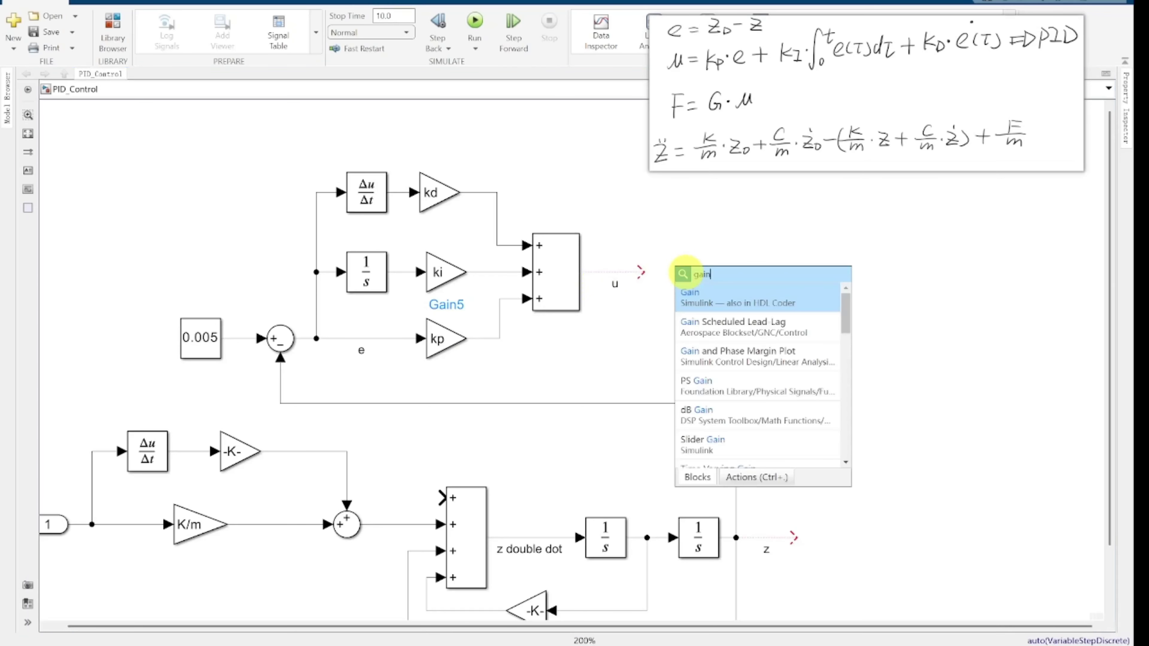
key(Return)
drag(687, 277, 666, 273)
Set the new gain's value to G and draw an output signal line from it labelled F.
double_click(666, 273)
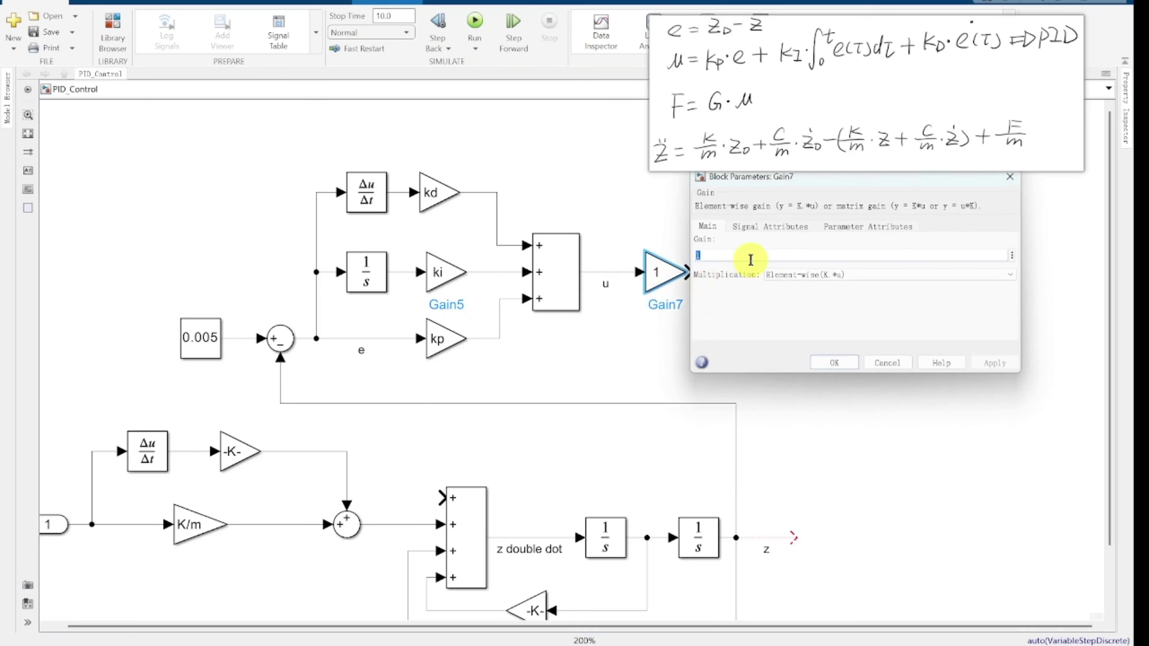
text(G)
key(Return)
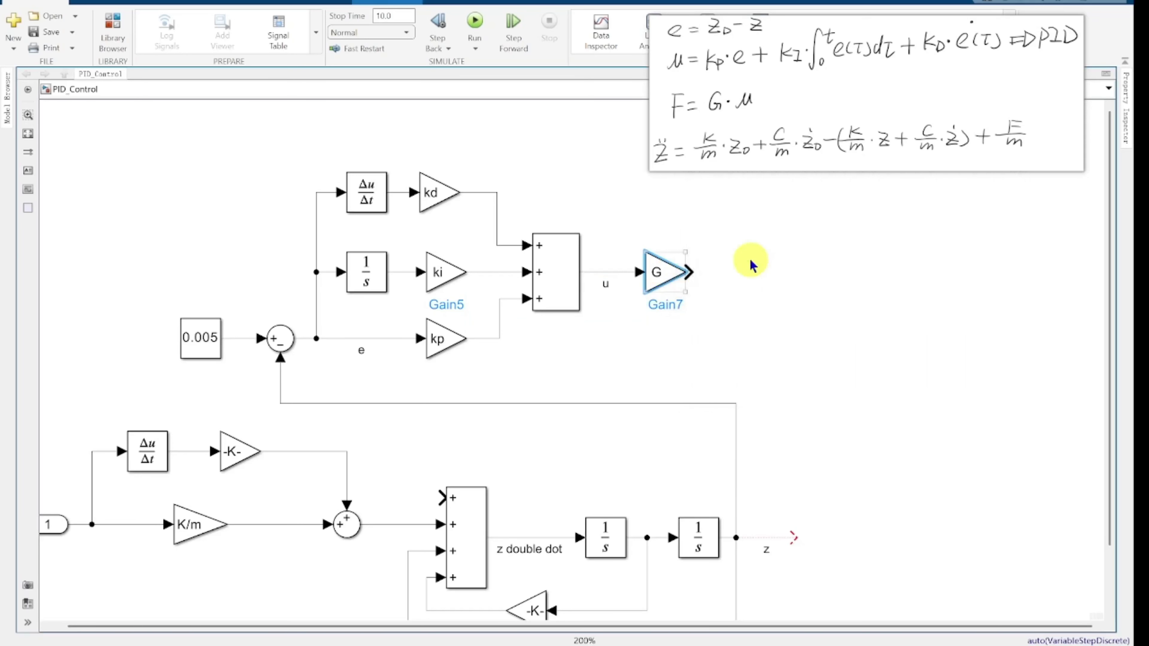
drag(689, 271, 751, 272)
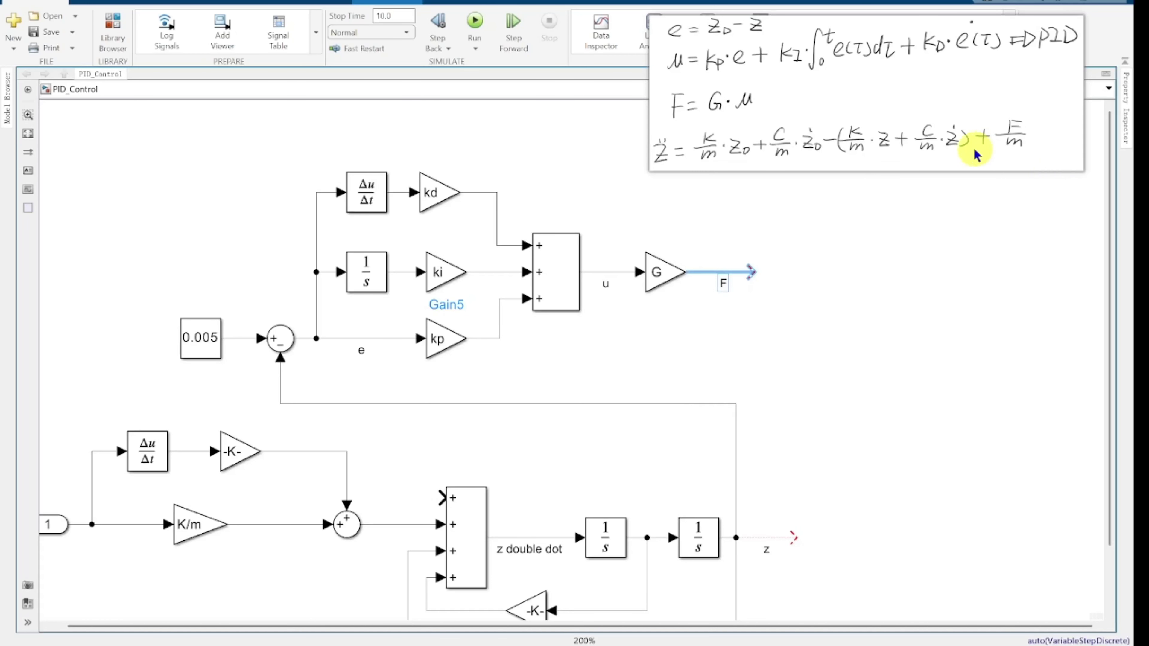
click(750, 293)
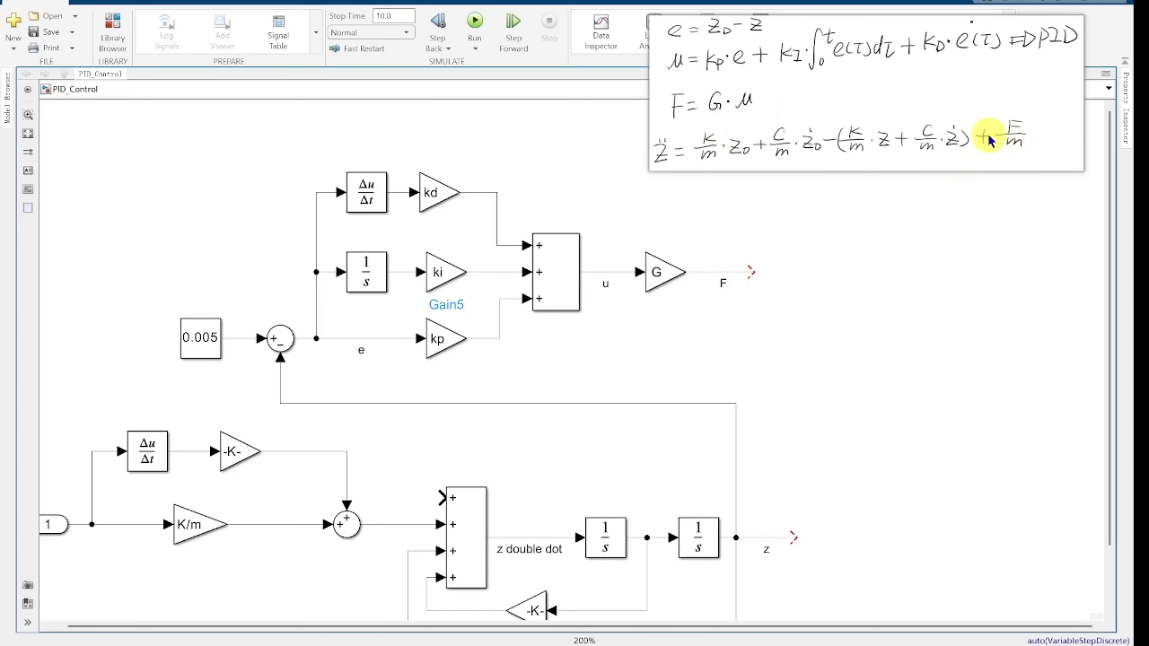
Add another Gain block at the end of the F signal line and set its gain to 1/m.
drag(533, 367, 569, 353)
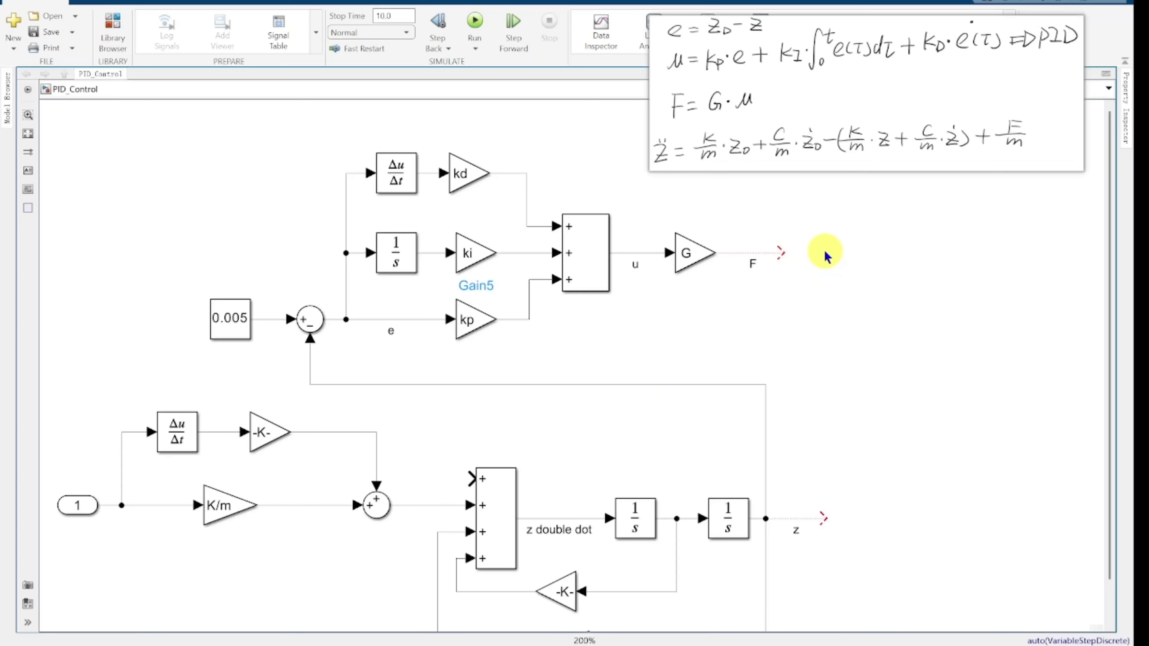
double_click(827, 257)
text(gain)
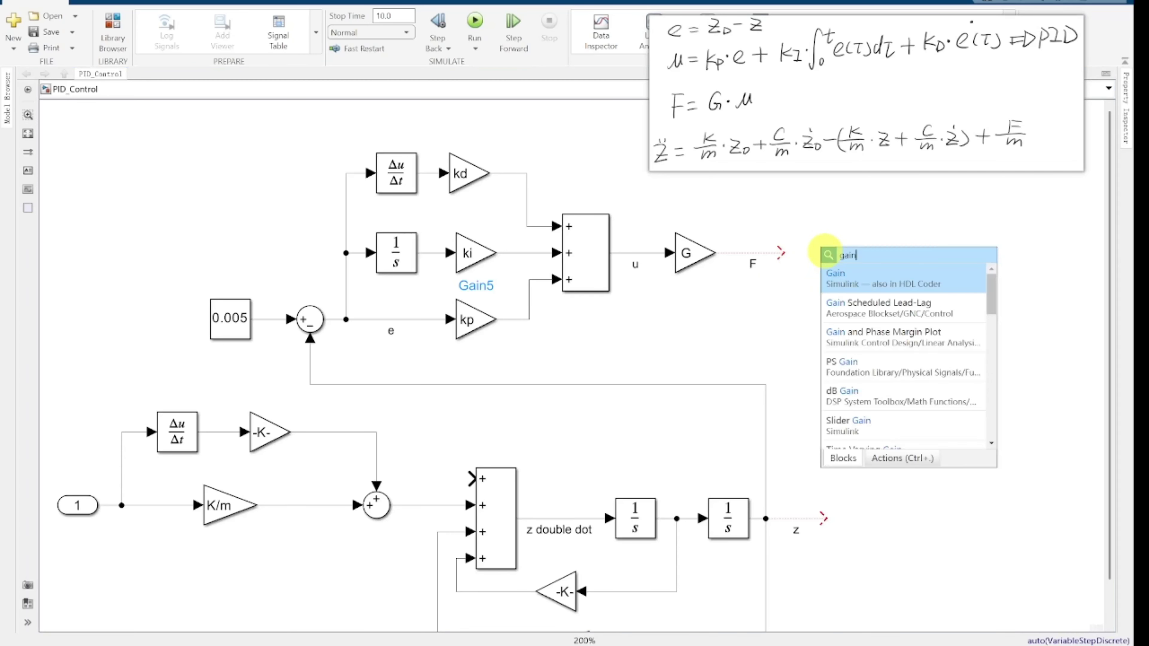
key(Return)
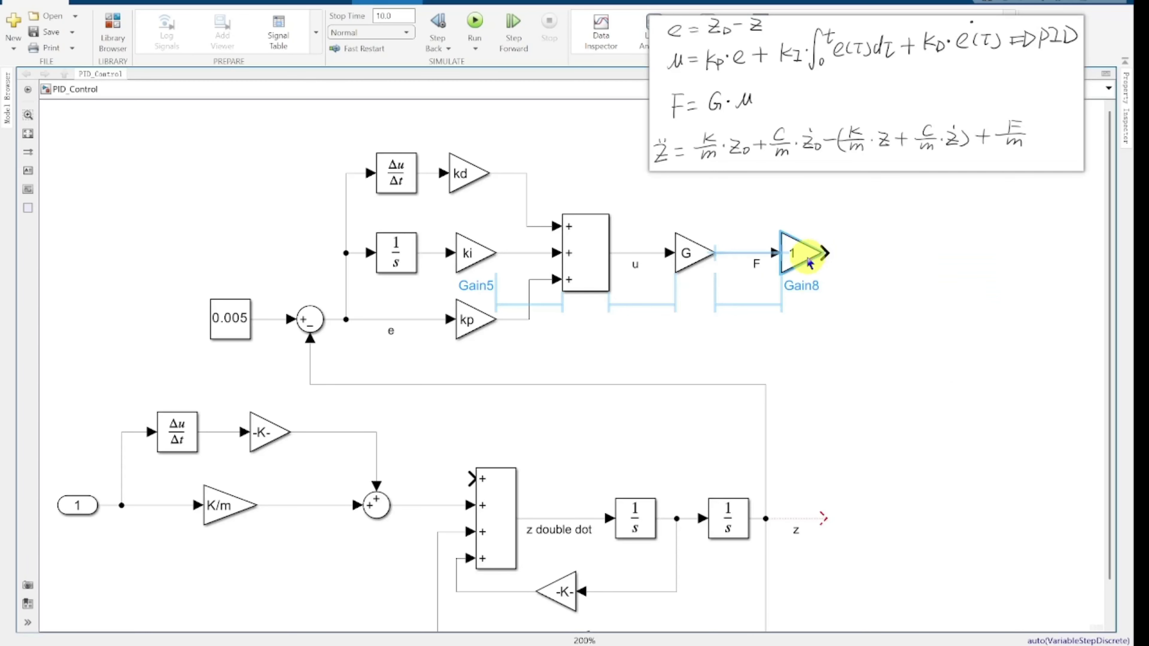
double_click(800, 252)
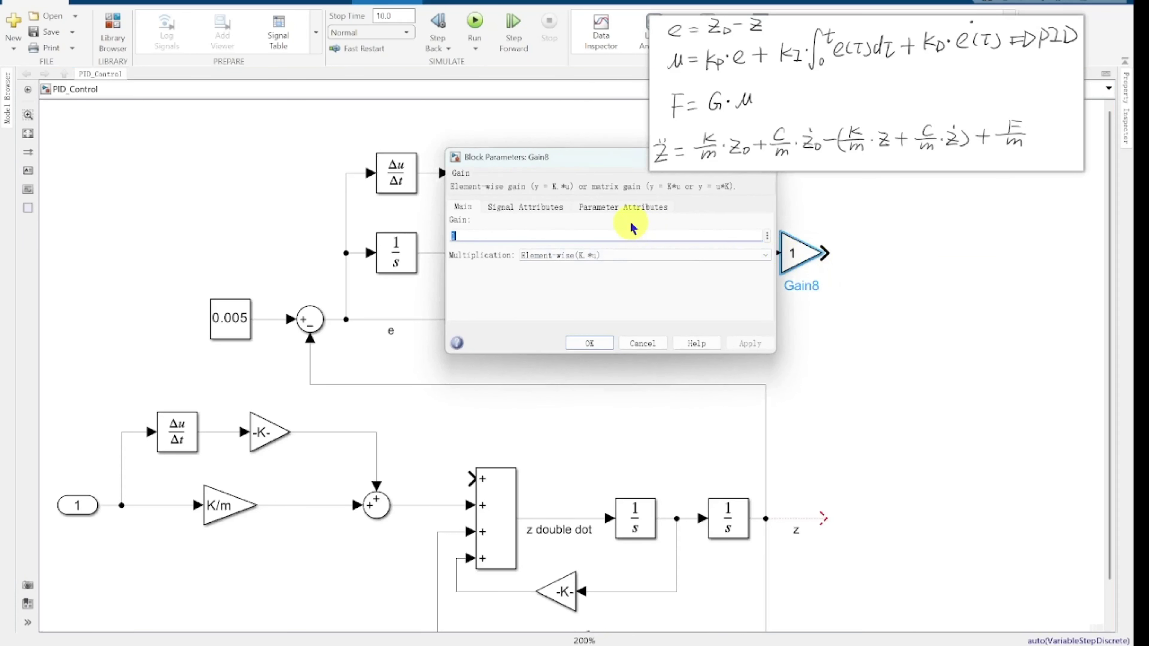
text(1/m)
key(Return)
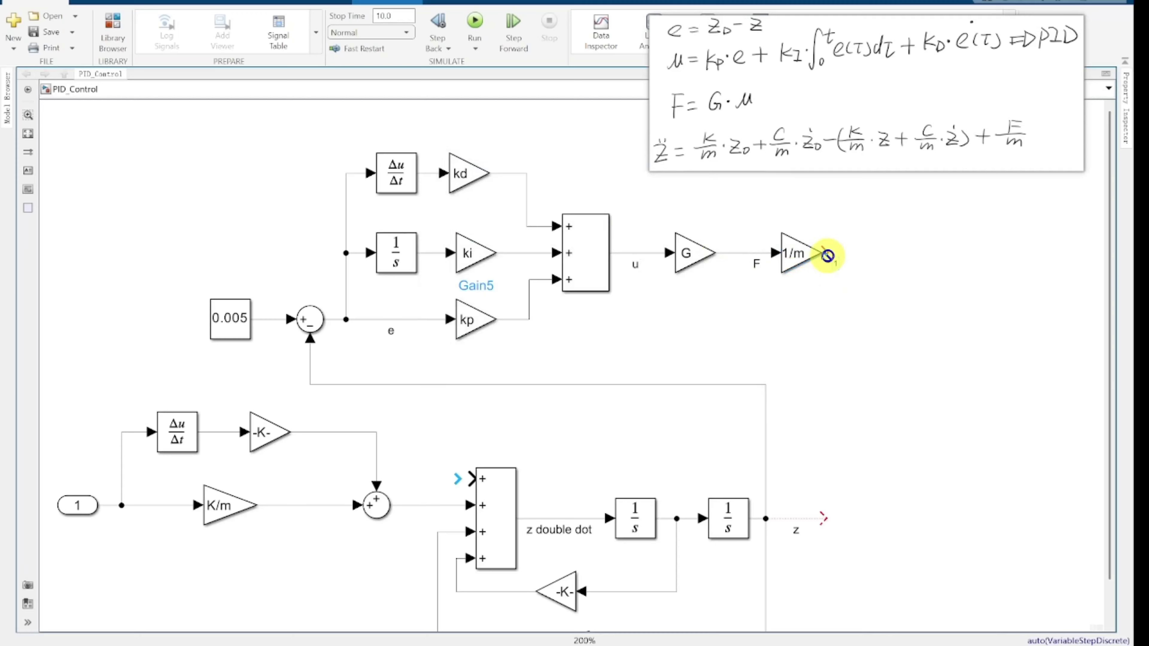
Connect the 1/m gain's output to the first input of the four-input Add block and close the floating equations image.
drag(825, 255, 470, 482)
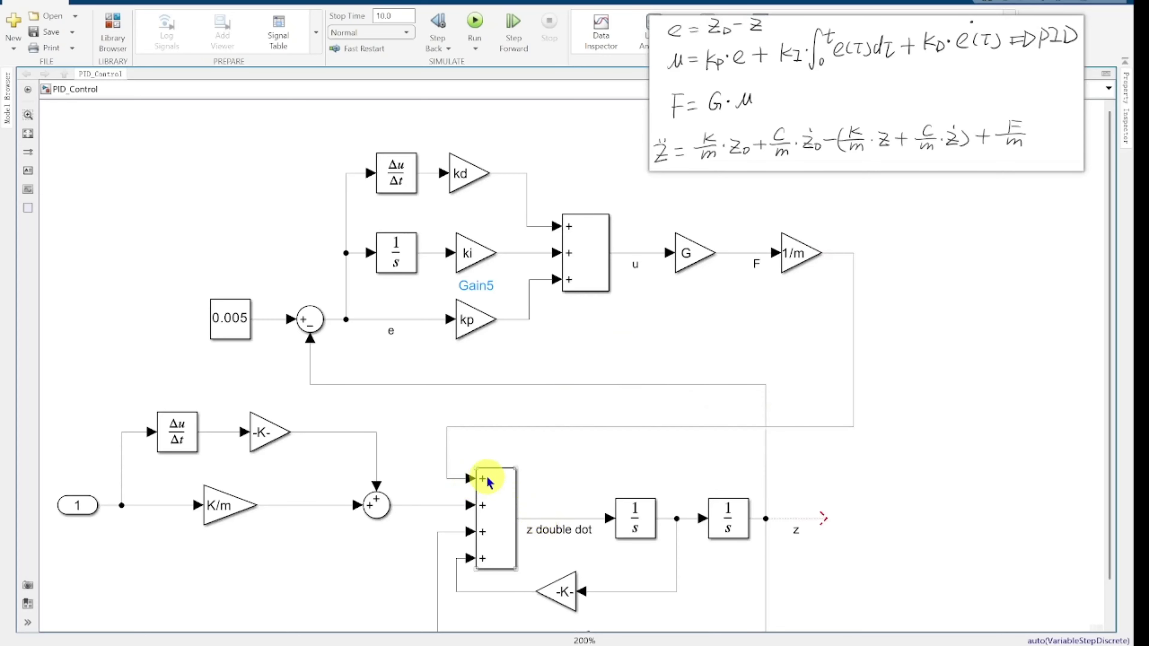
drag(570, 496, 554, 411)
scroll(554, 411, down, 1)
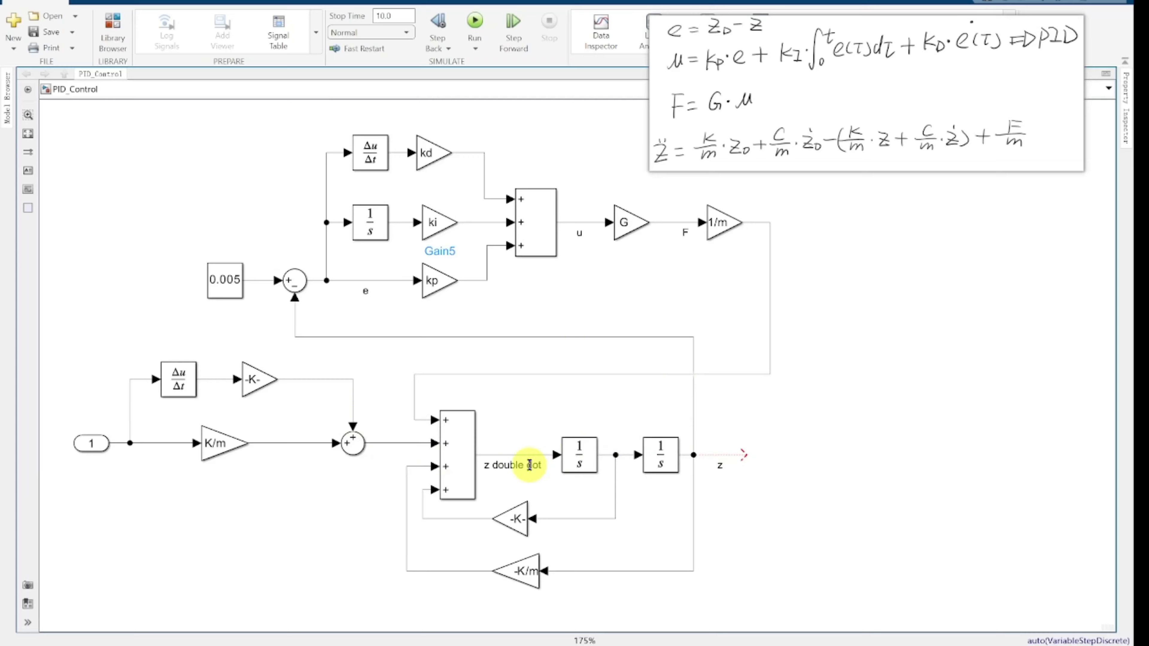
right_click(862, 113)
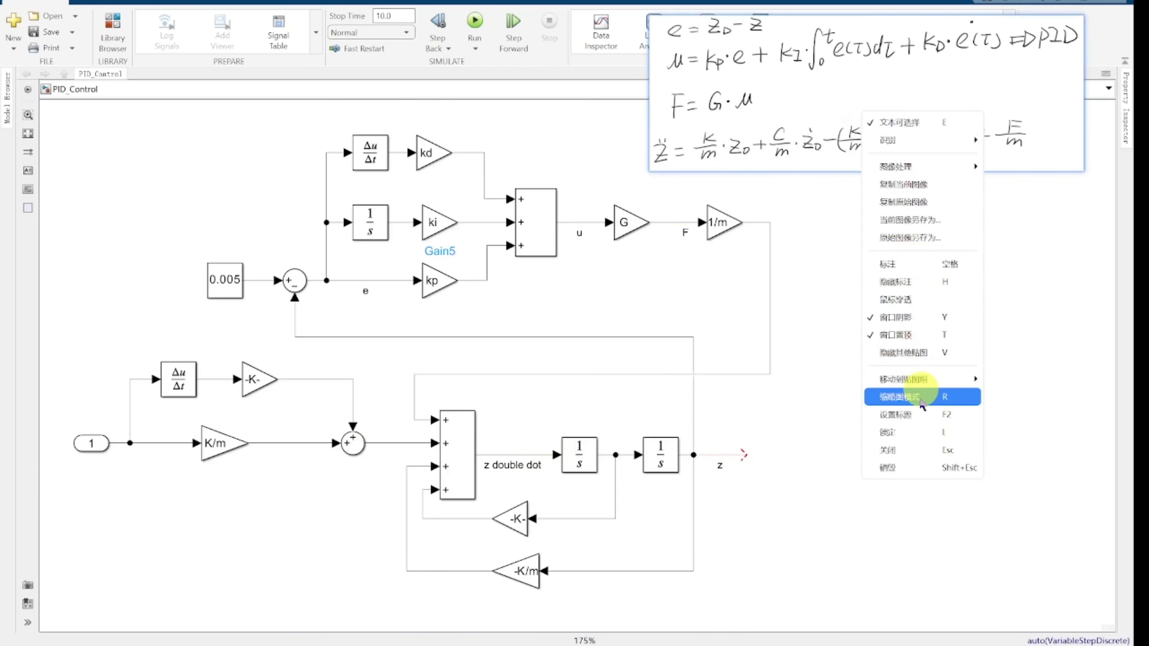
click(915, 450)
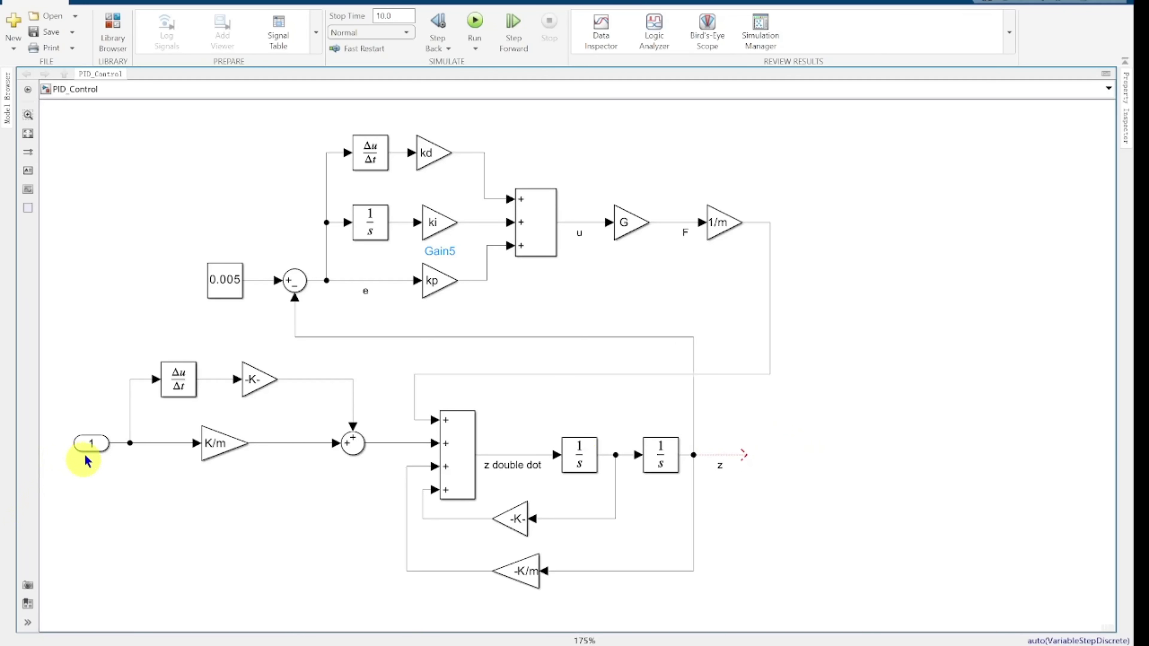
Add a Mux block to the right of the z signal line.
click(91, 448)
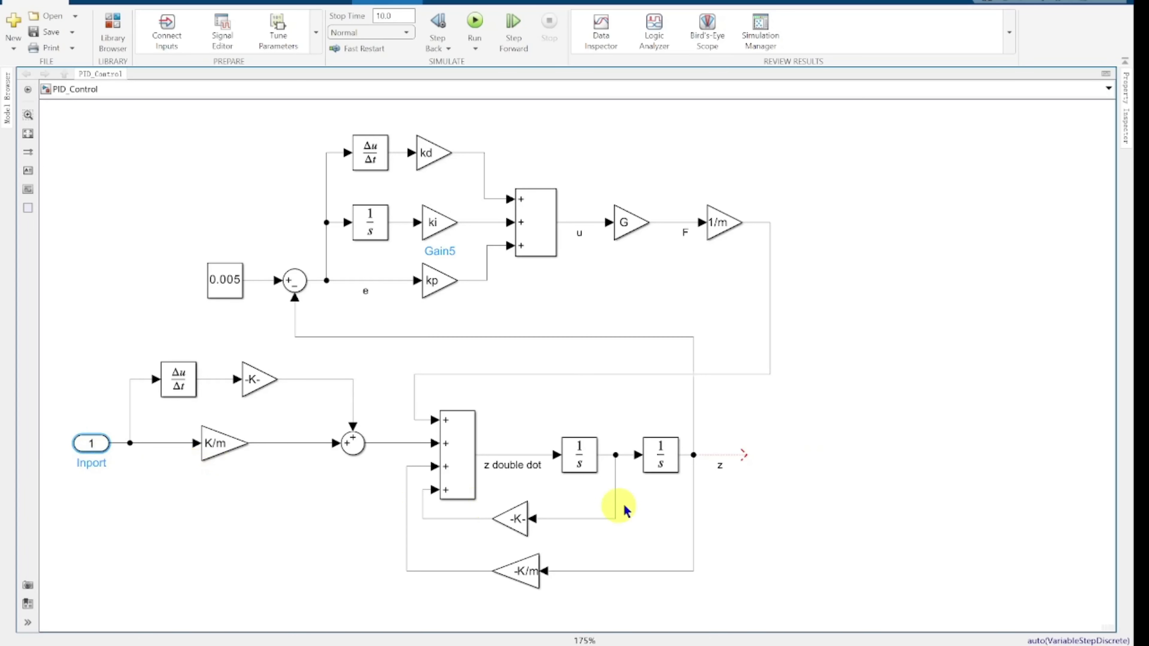
click(730, 457)
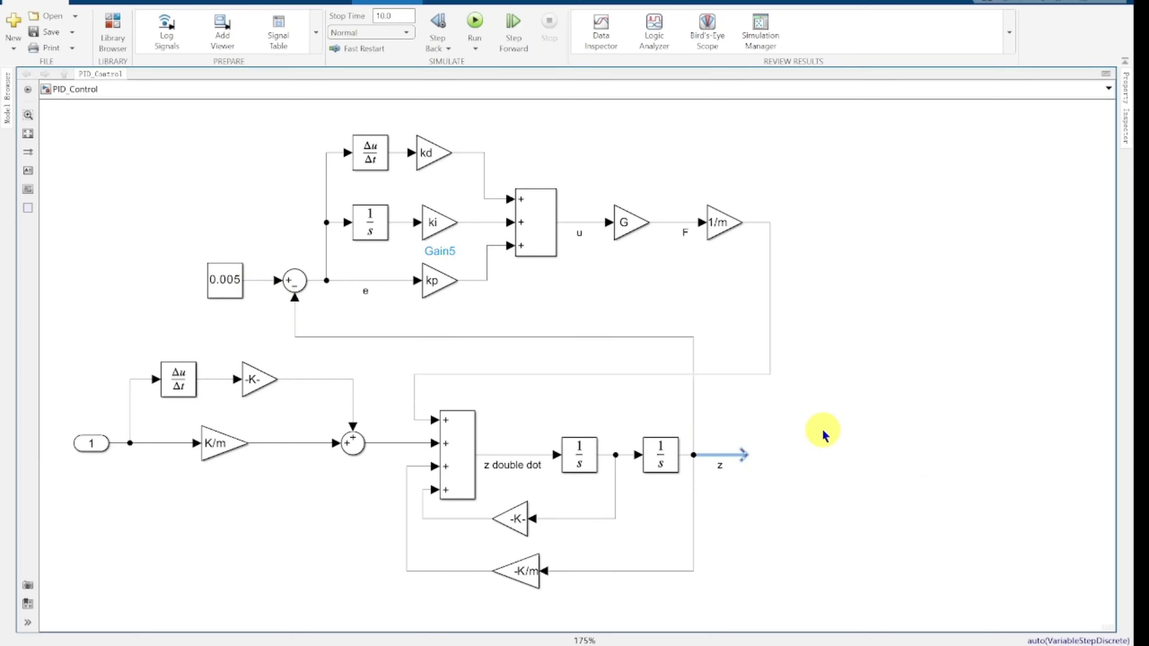
double_click(838, 422)
text(mux)
key(Return)
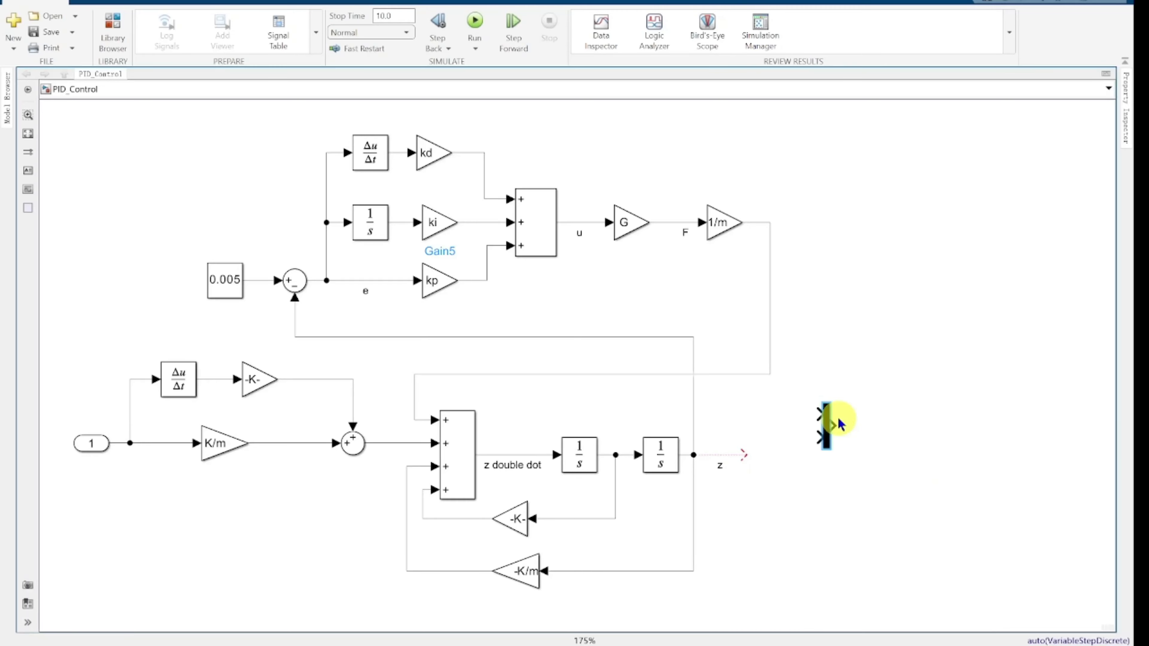
Set the Mux's number of inputs to 3, lengthen the block to space its ports, and adjust its position.
double_click(827, 428)
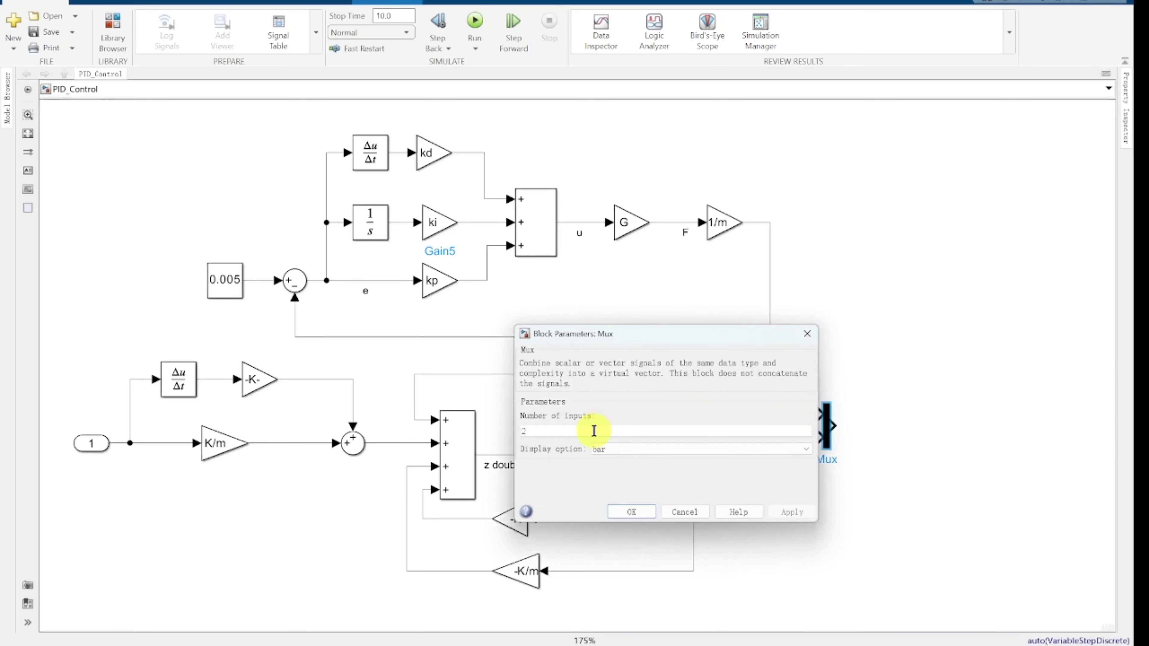
double_click(543, 431)
text(3)
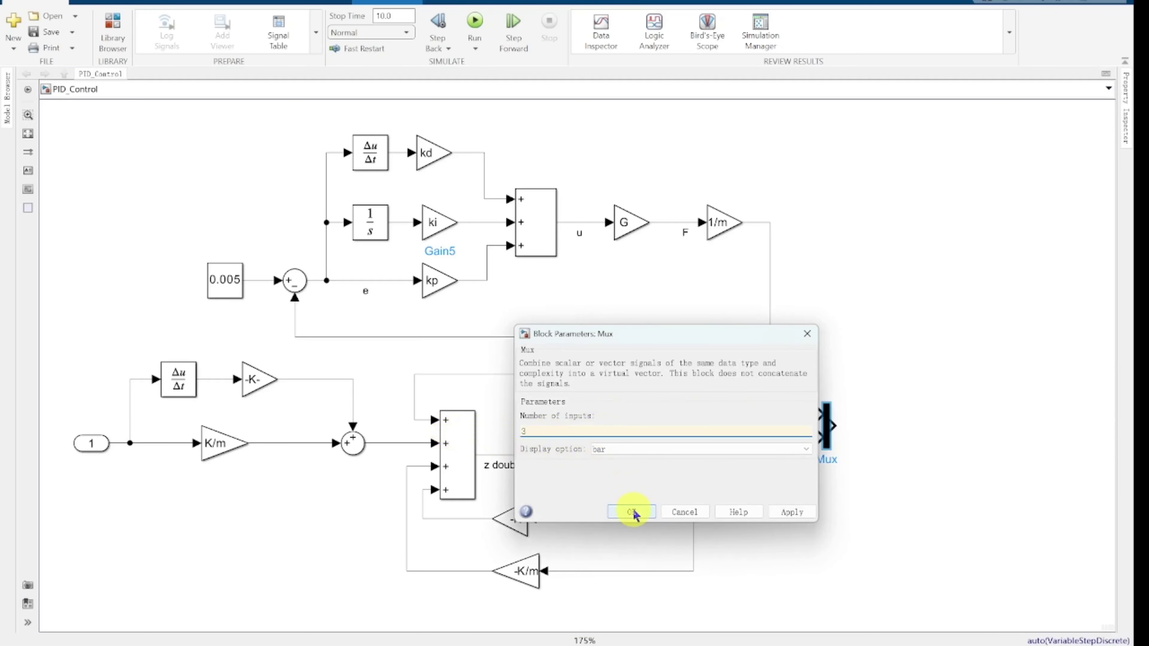
click(634, 514)
drag(826, 448, 831, 511)
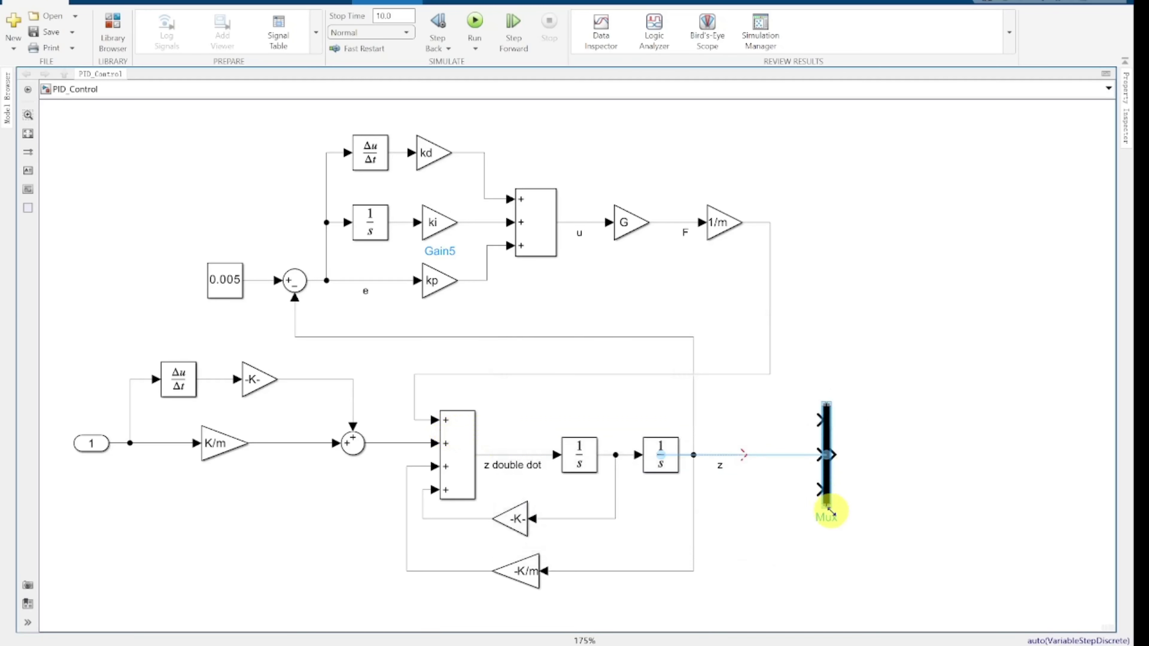
mouse_move(828, 462)
mouse_down()
mouse_move(837, 435)
mouse_move(839, 448)
mouse_up()
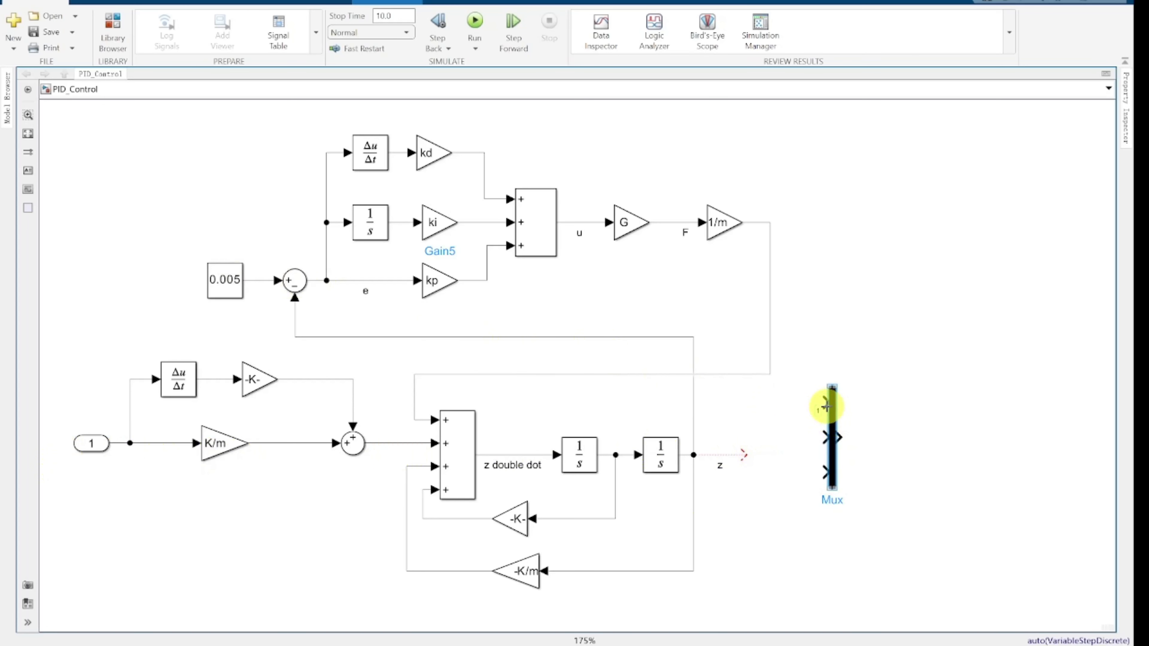
Branch the 0.005 constant's signal to the Mux's first input, routed above the PID branches, and label the line zD.
drag(825, 406, 254, 280)
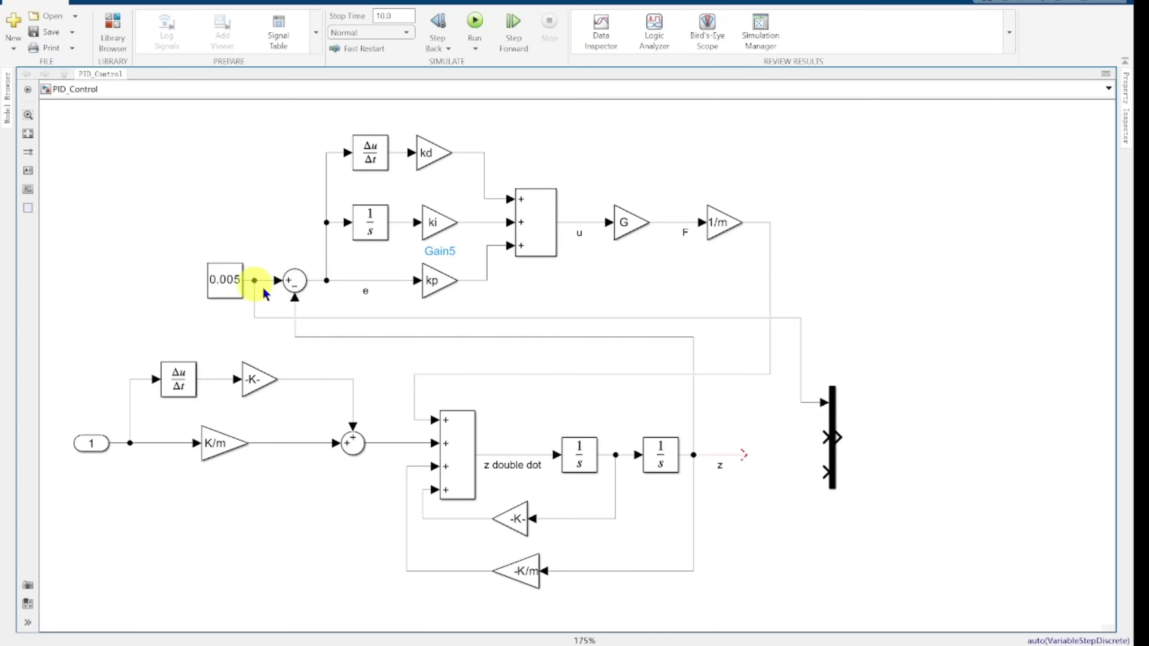
drag(521, 319, 636, 147)
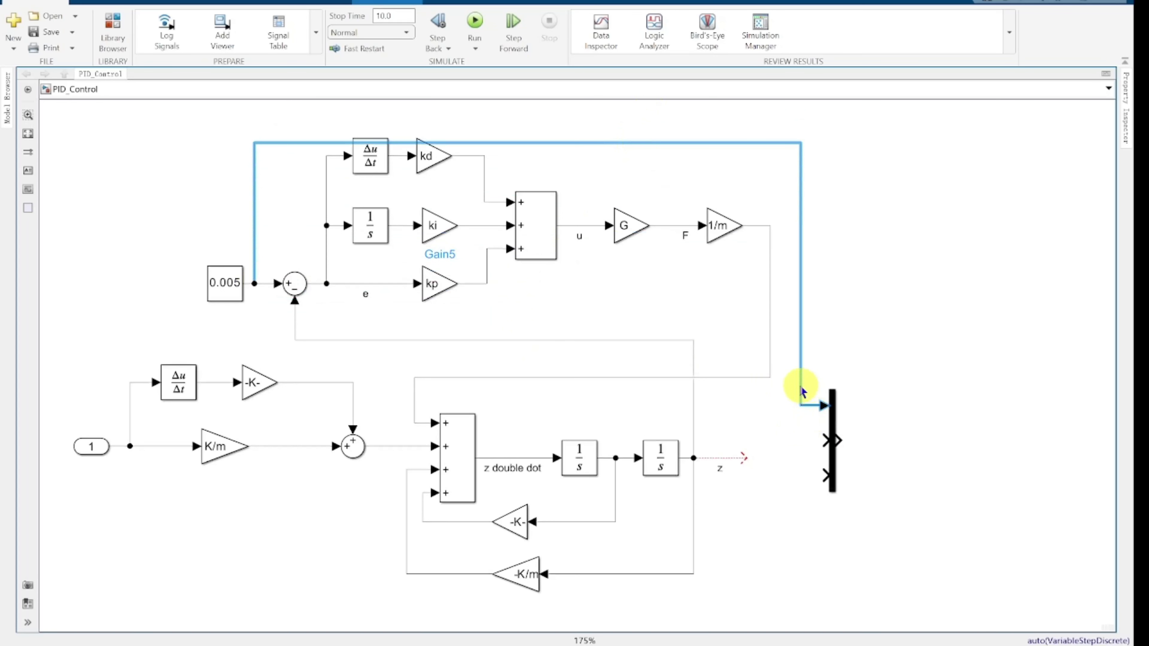
drag(802, 392, 795, 390)
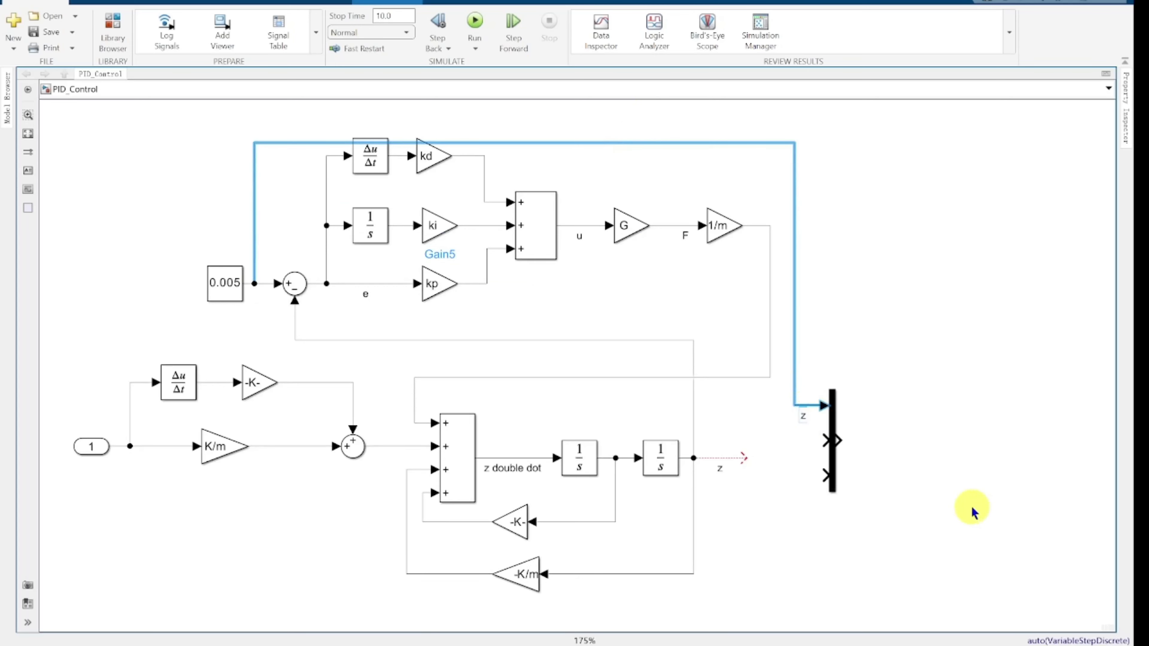
click(879, 458)
Connect z to the Mux's second input and branch the Inport signal below the model to the third input, labelled z0.
drag(767, 452, 828, 440)
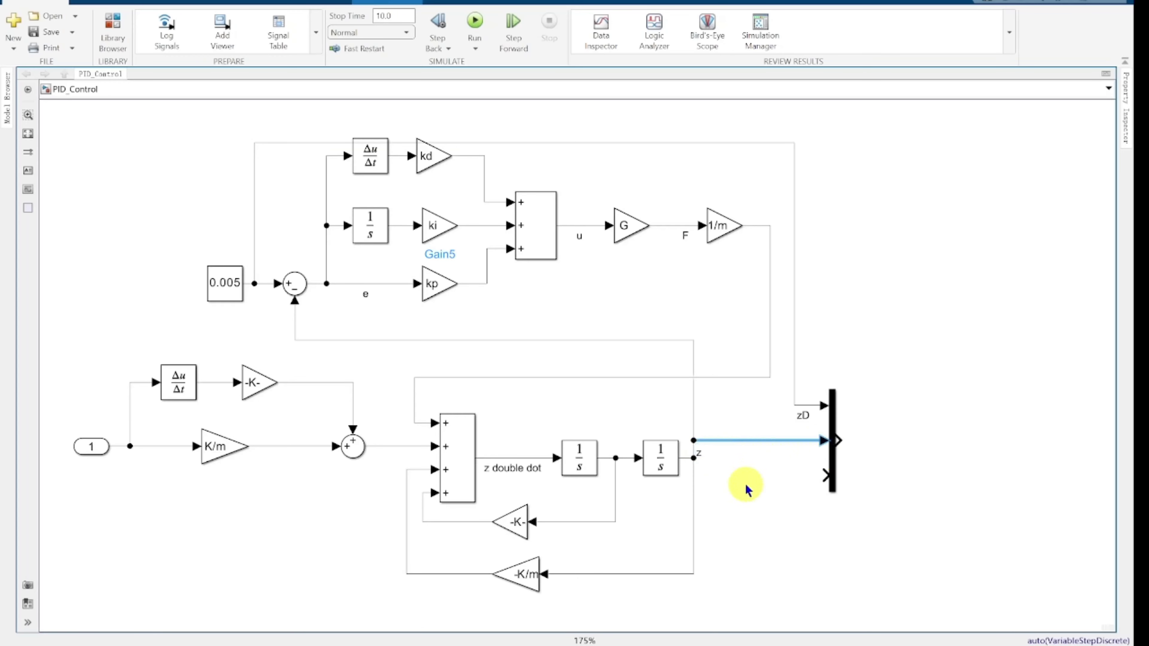
drag(697, 455, 115, 446)
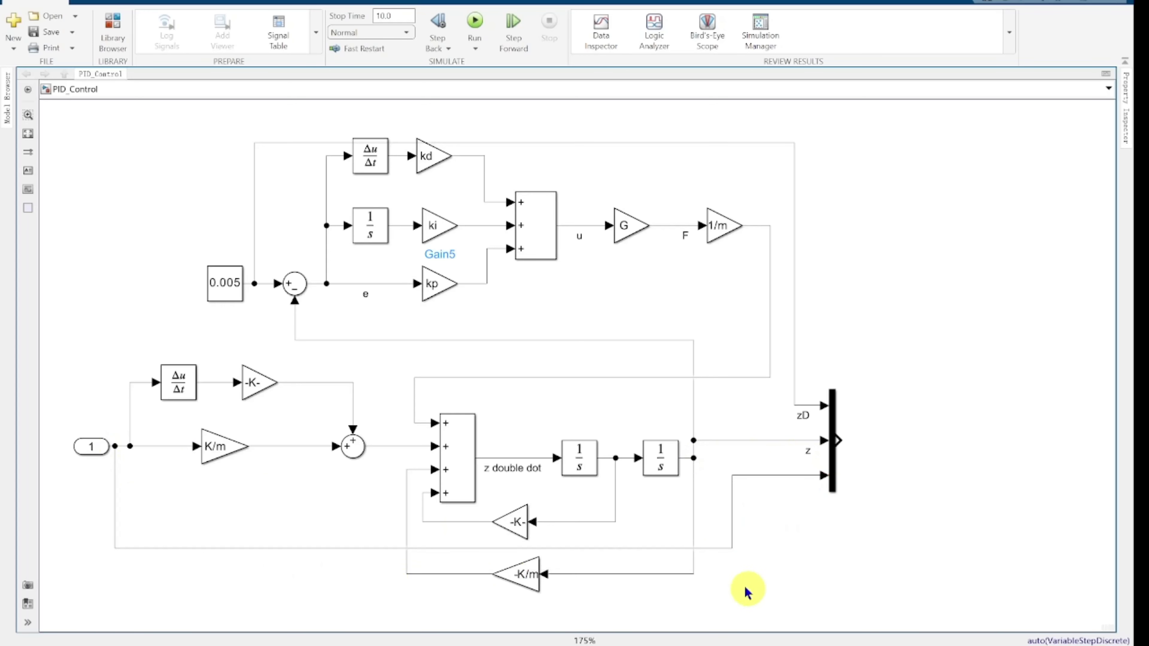
drag(710, 548, 709, 604)
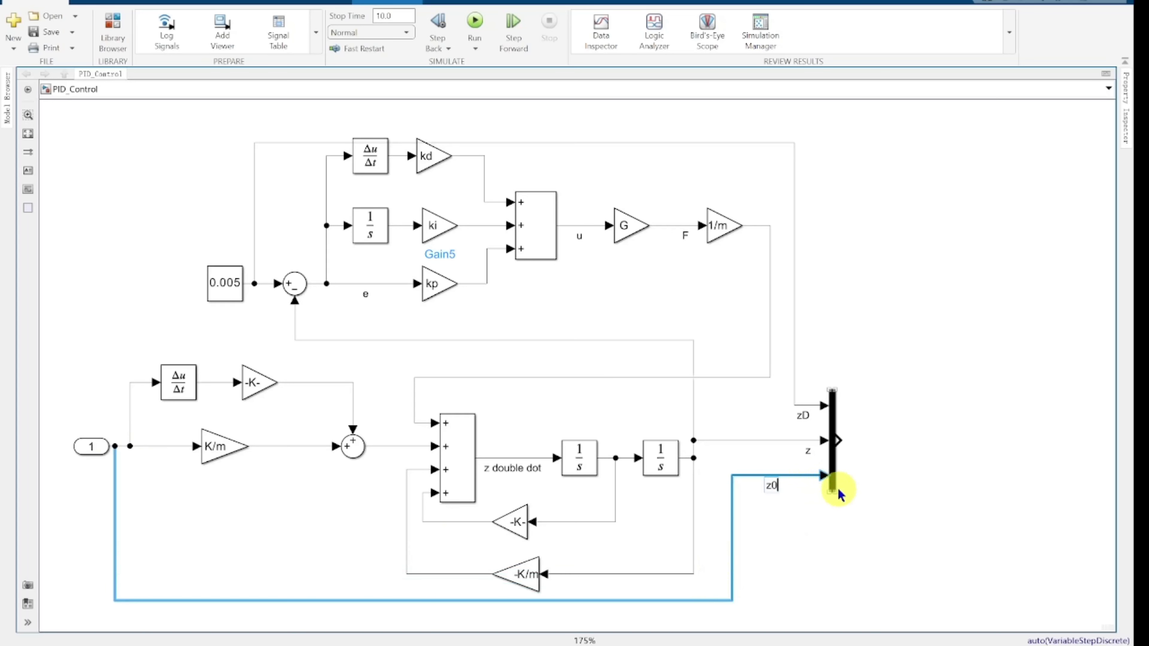
click(880, 507)
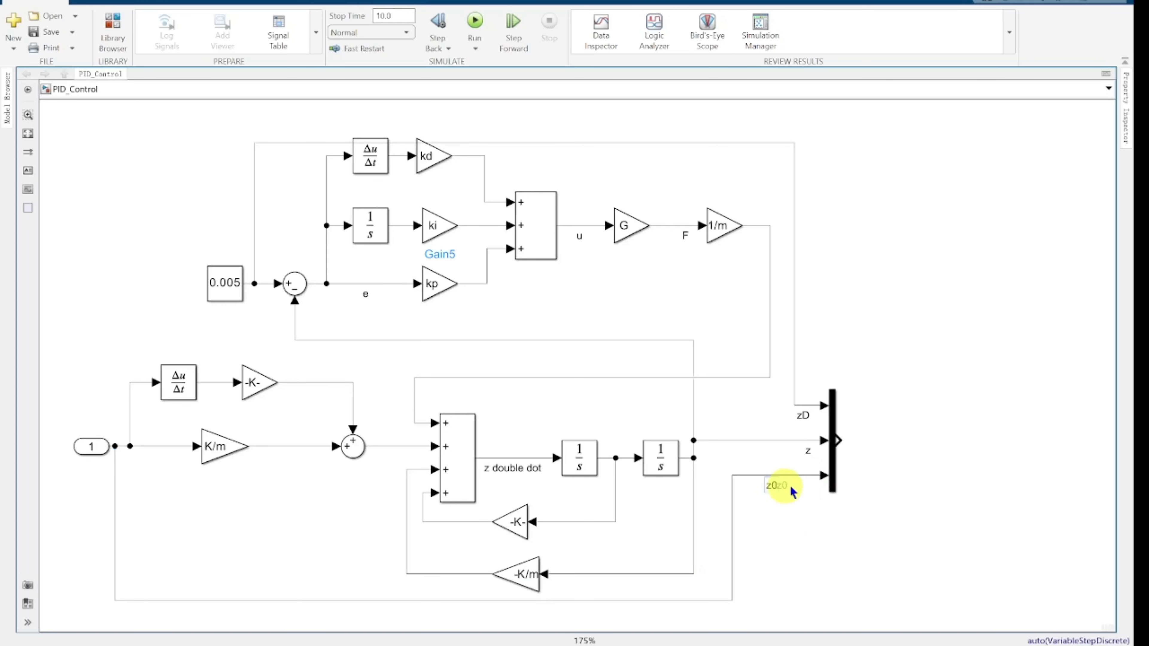
Add a Scope block to the right of the Mux and connect the Mux output to it.
drag(870, 444, 846, 431)
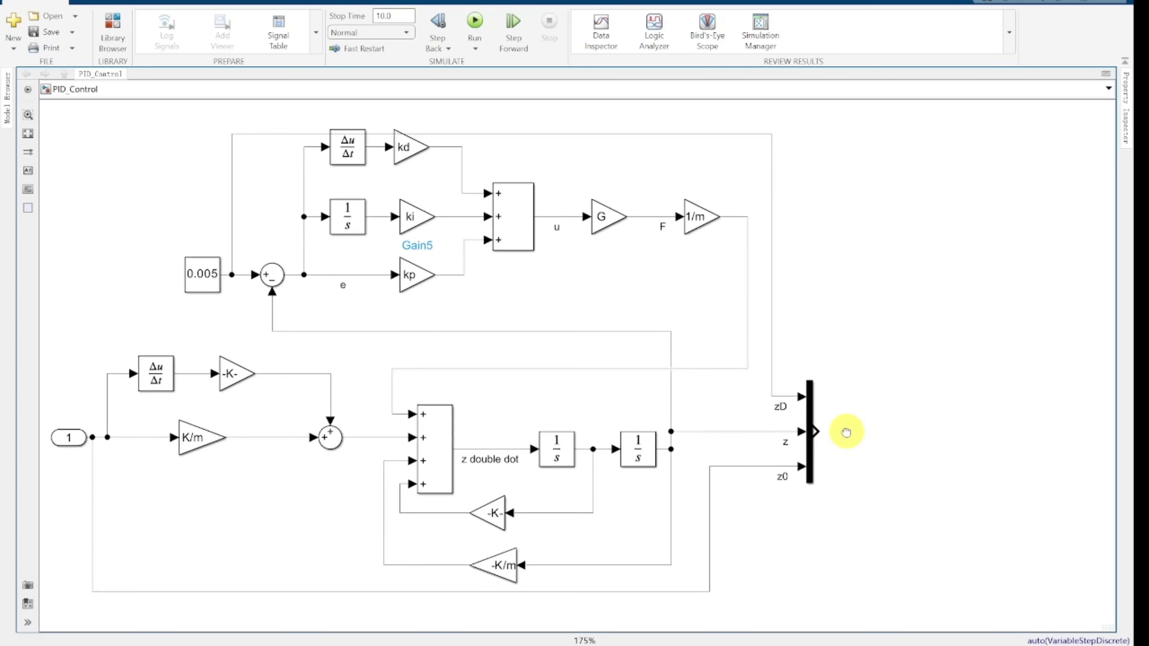
double_click(871, 433)
text(sco)
key(Return)
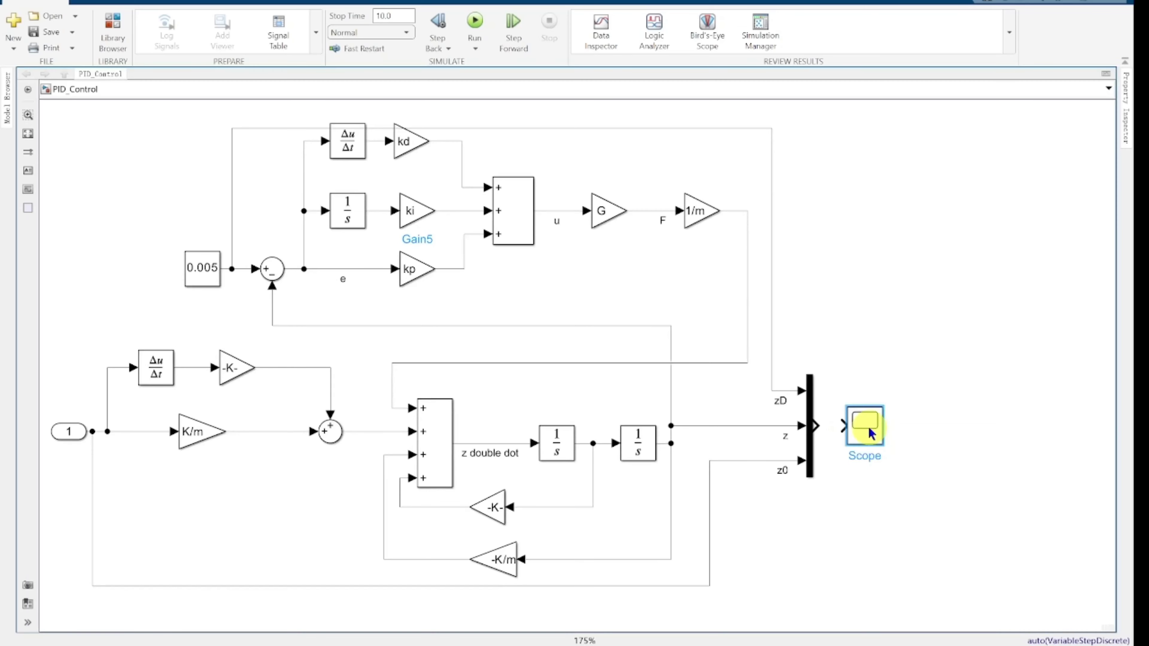
drag(838, 433, 816, 425)
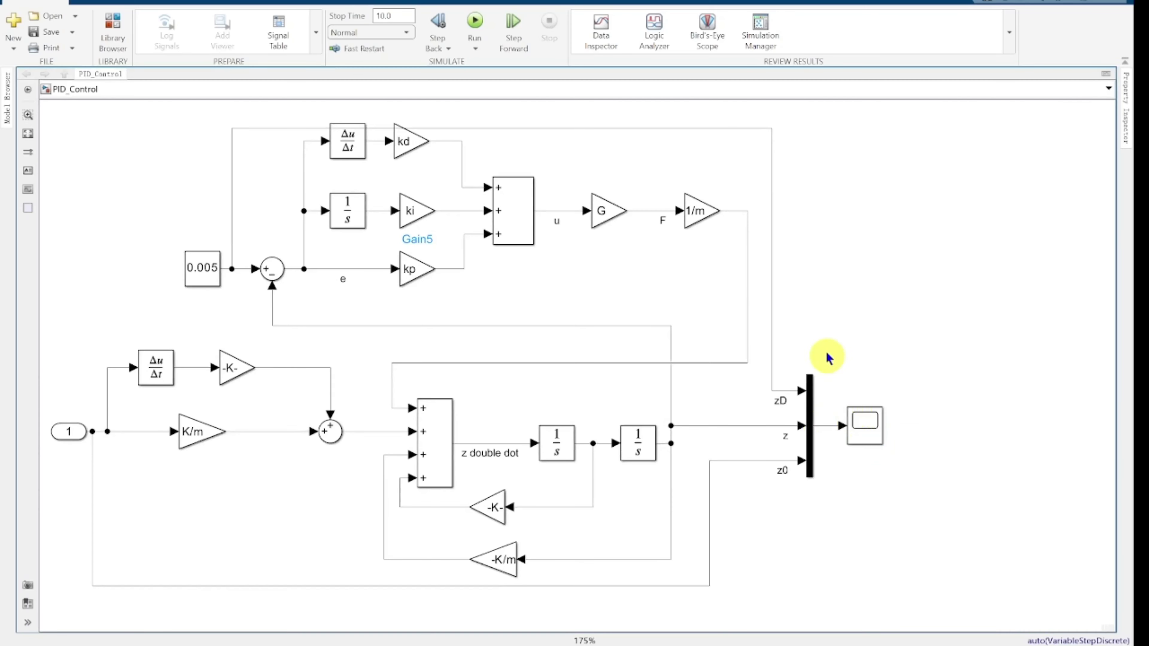
Move the zD signal line higher above the derivative branch and run the simulation.
drag(544, 130, 542, 116)
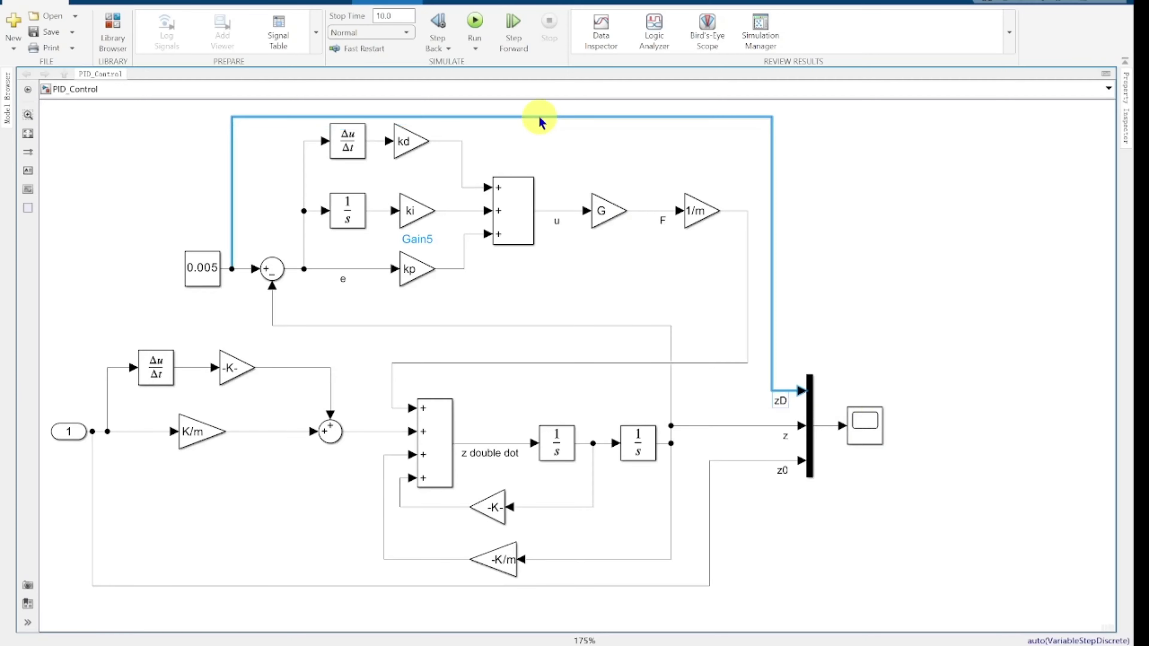
click(851, 257)
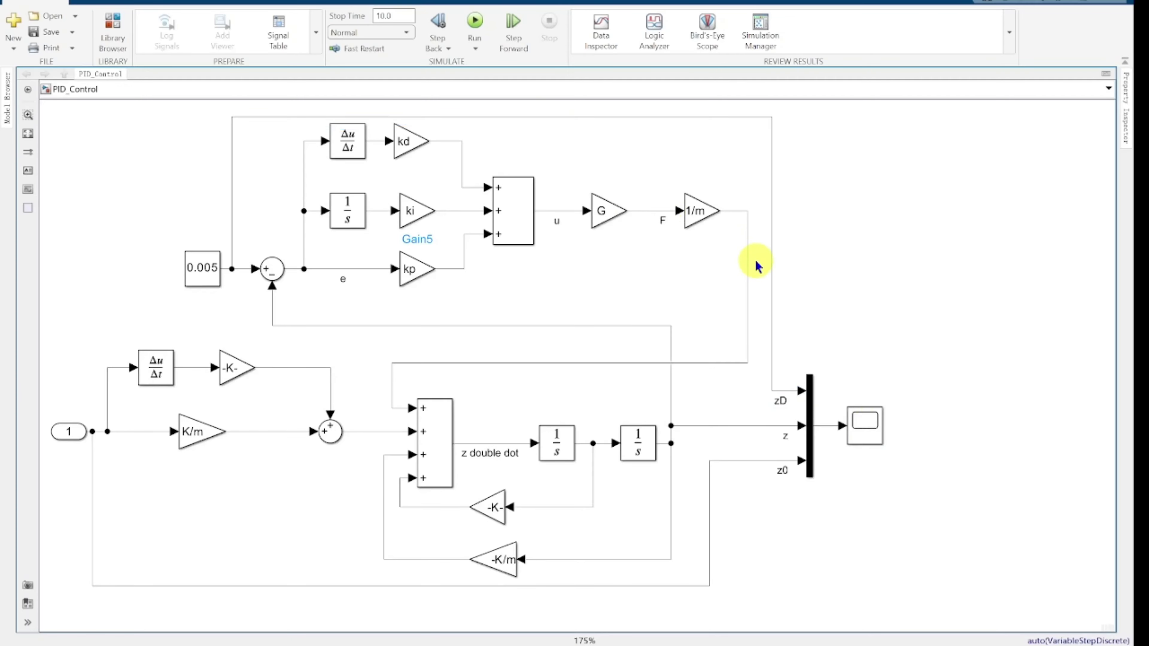
click(473, 31)
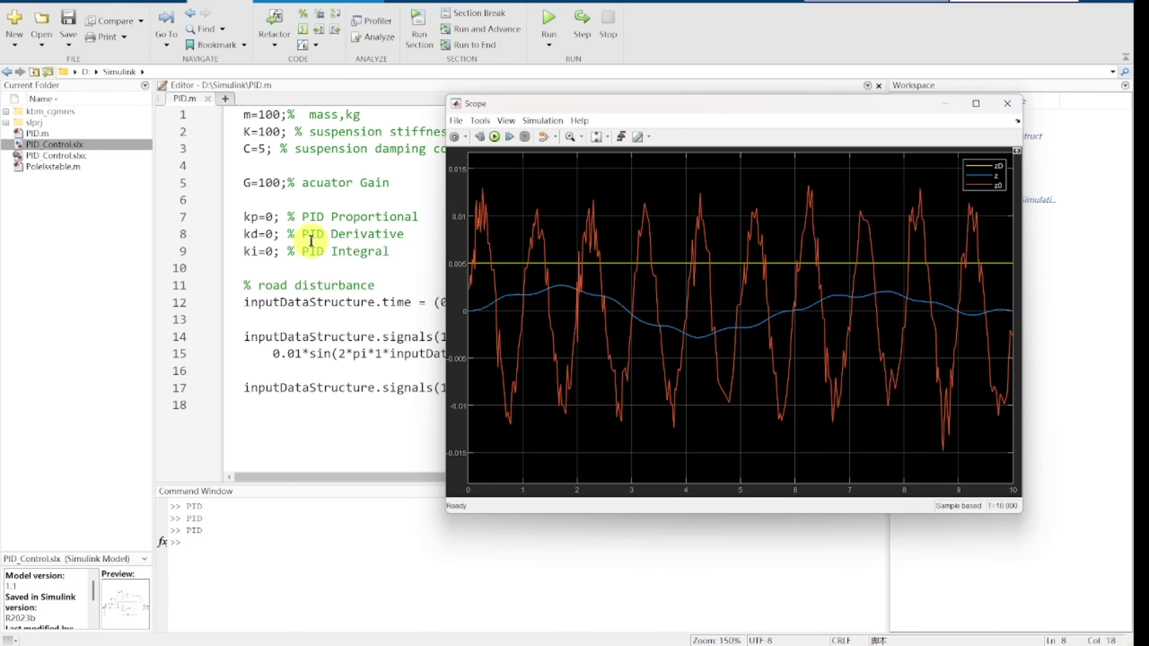
Set the proportional gain kp to 2 in the PID script, run the script and rerun the simulation in the Scope.
click(271, 217)
key(BackSpace)
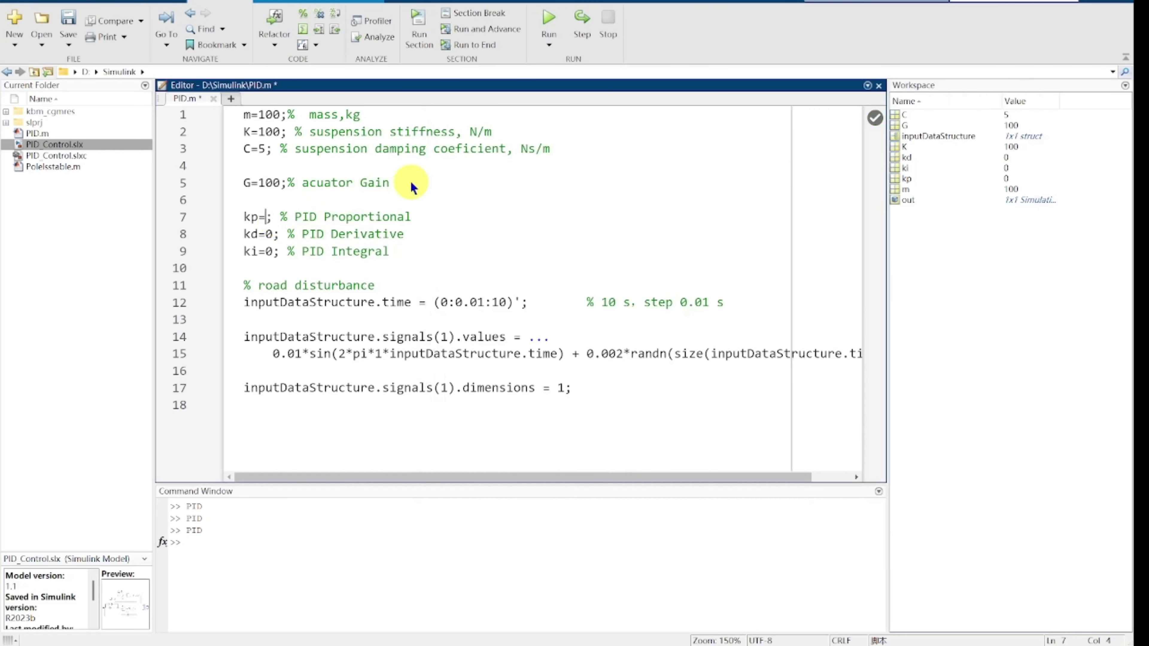
text(2)
click(549, 23)
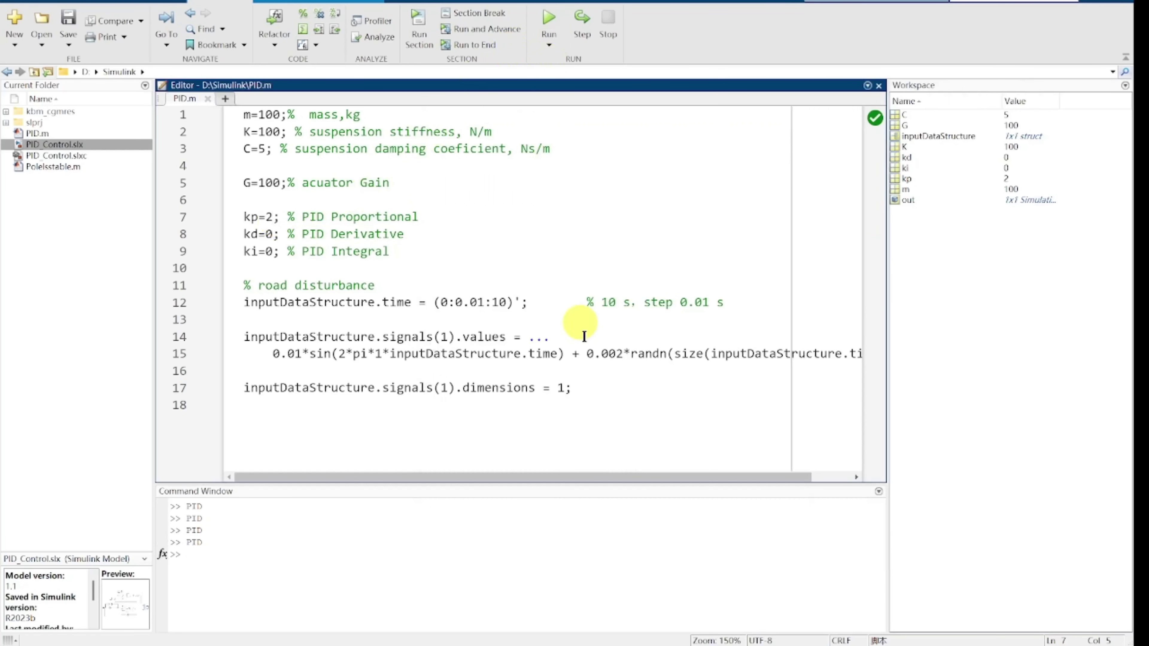
mouse_move(804, 645)
click(932, 598)
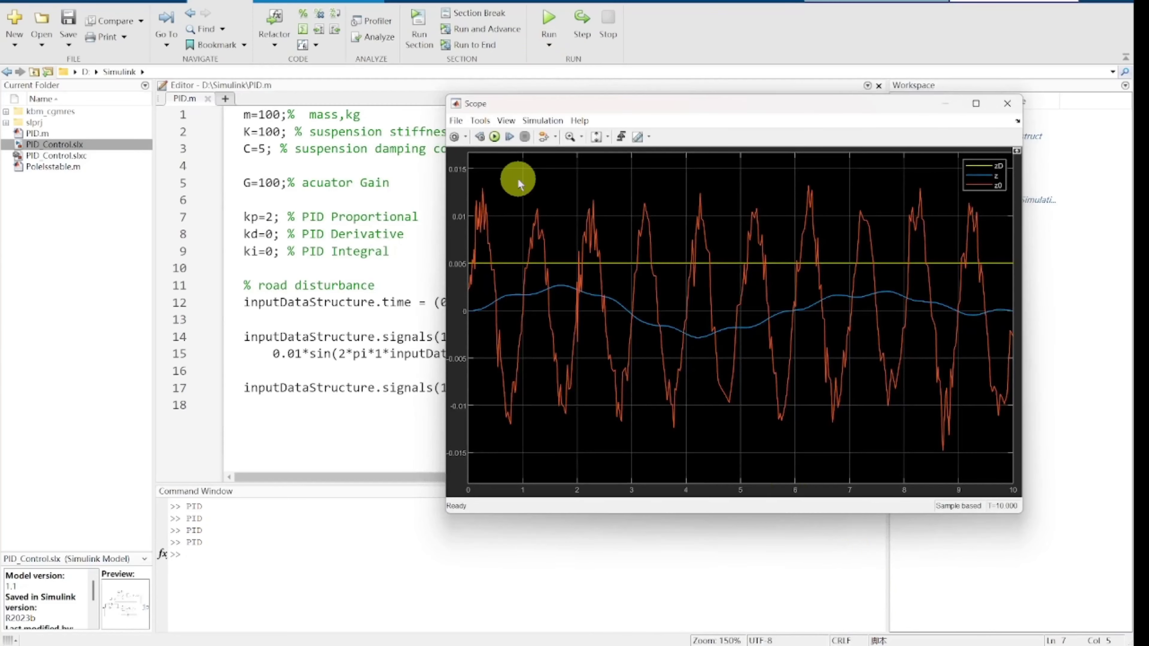
click(494, 136)
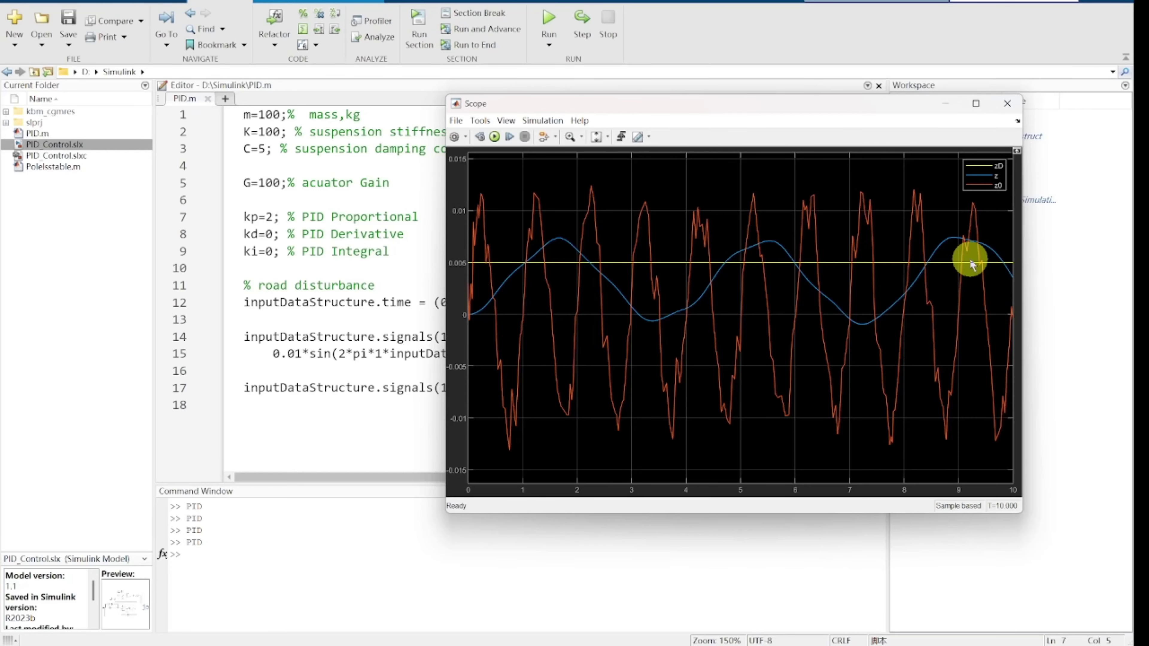
Set the derivative gain kd to 2.5 in the PID script, run the script and rerun the simulation in the Scope.
click(274, 234)
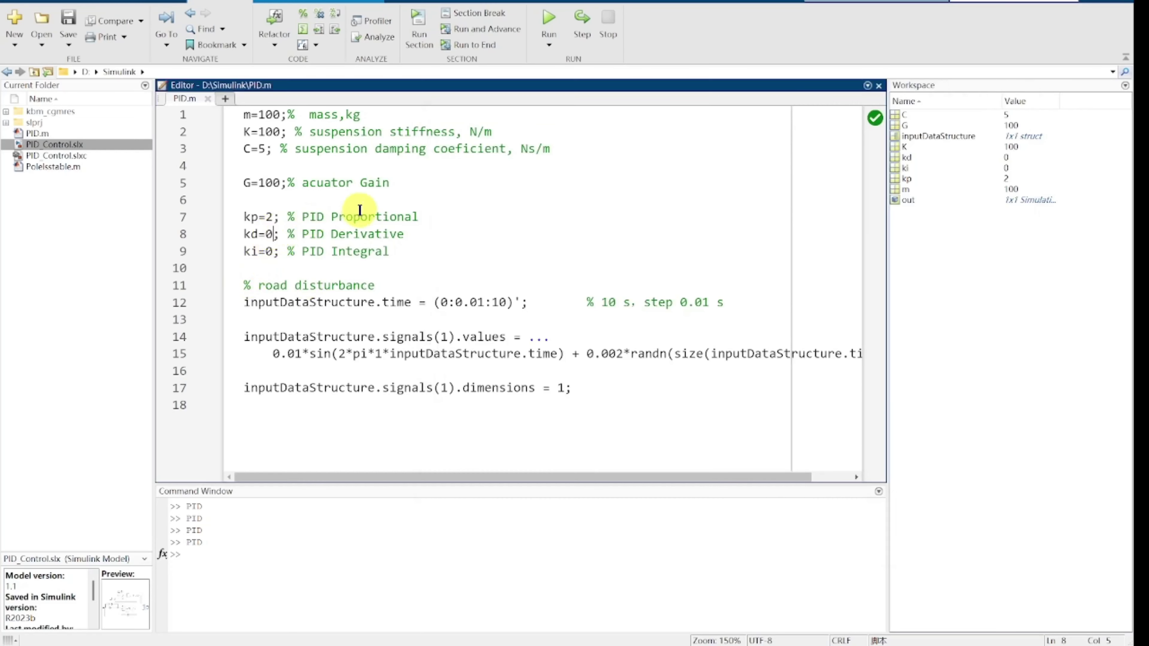
key(BackSpace)
text(2.)
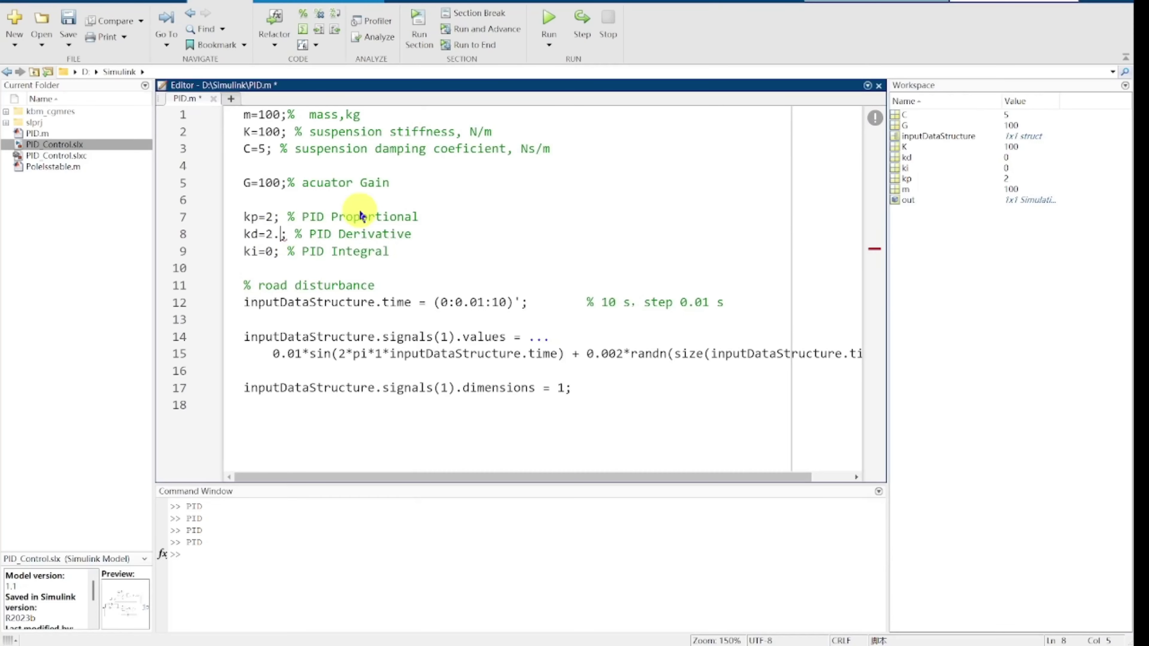
text(5)
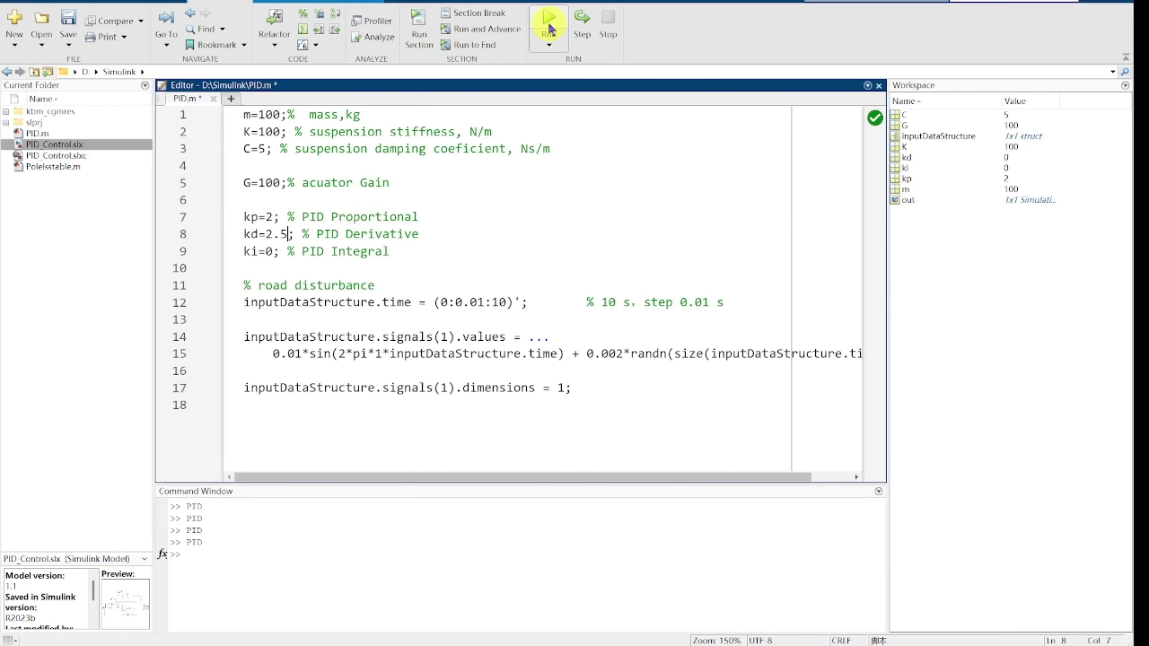
click(549, 28)
mouse_move(789, 644)
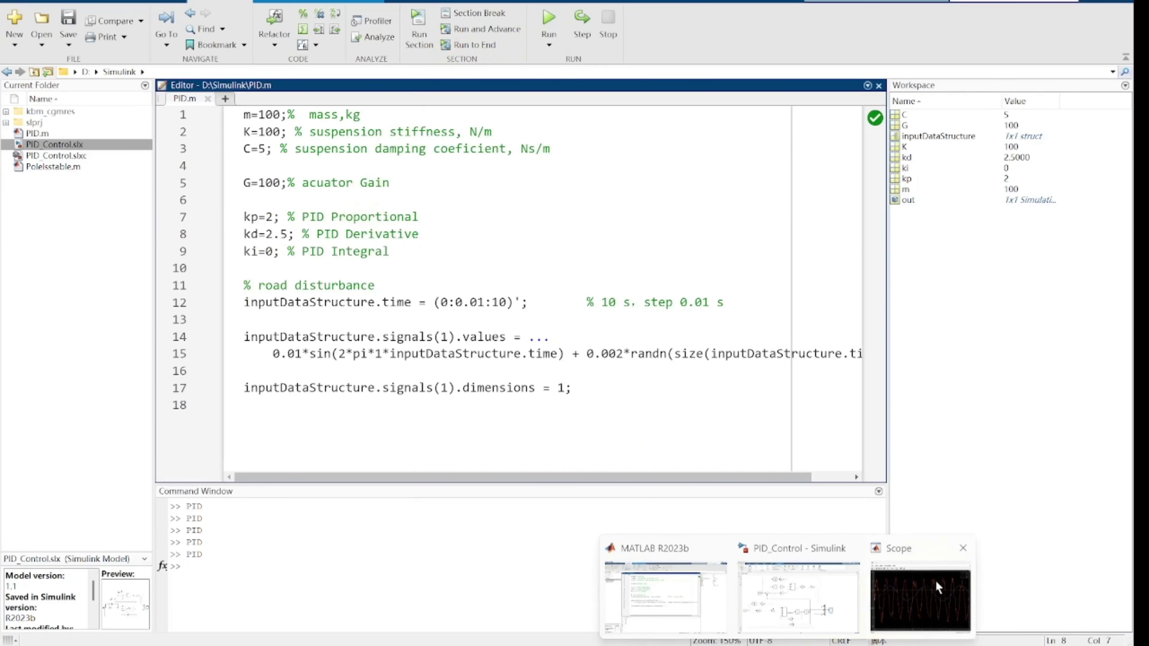
click(938, 587)
click(495, 137)
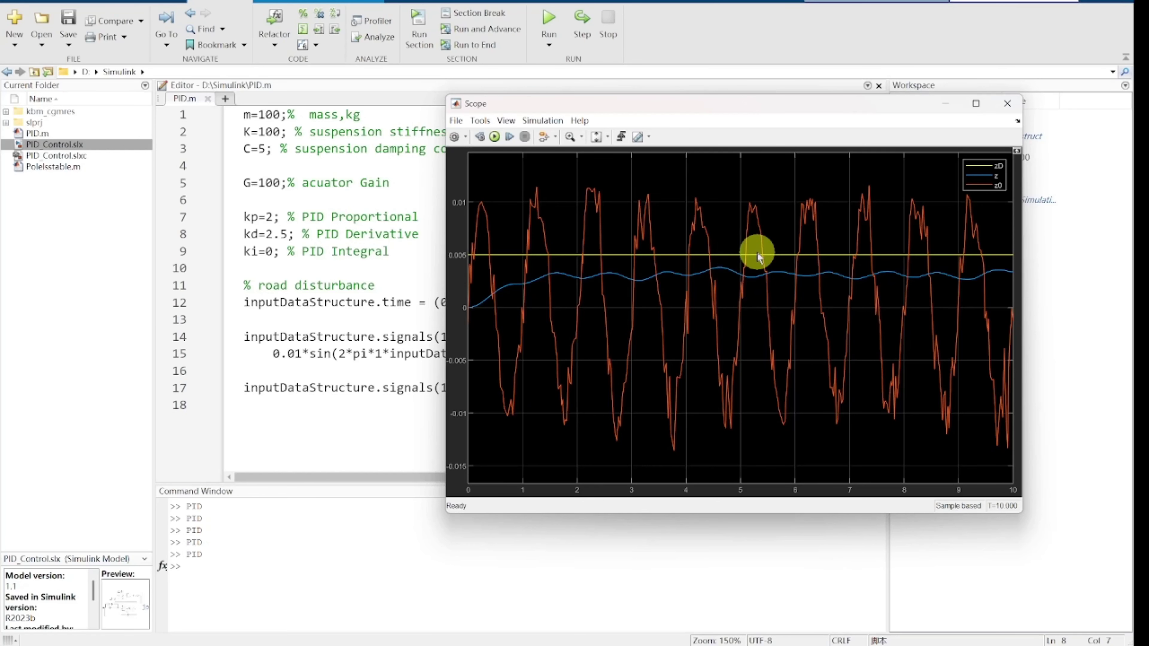
Set the integral gain ki to 2 in the PID script, run the script and rerun the simulation in the Scope.
click(276, 250)
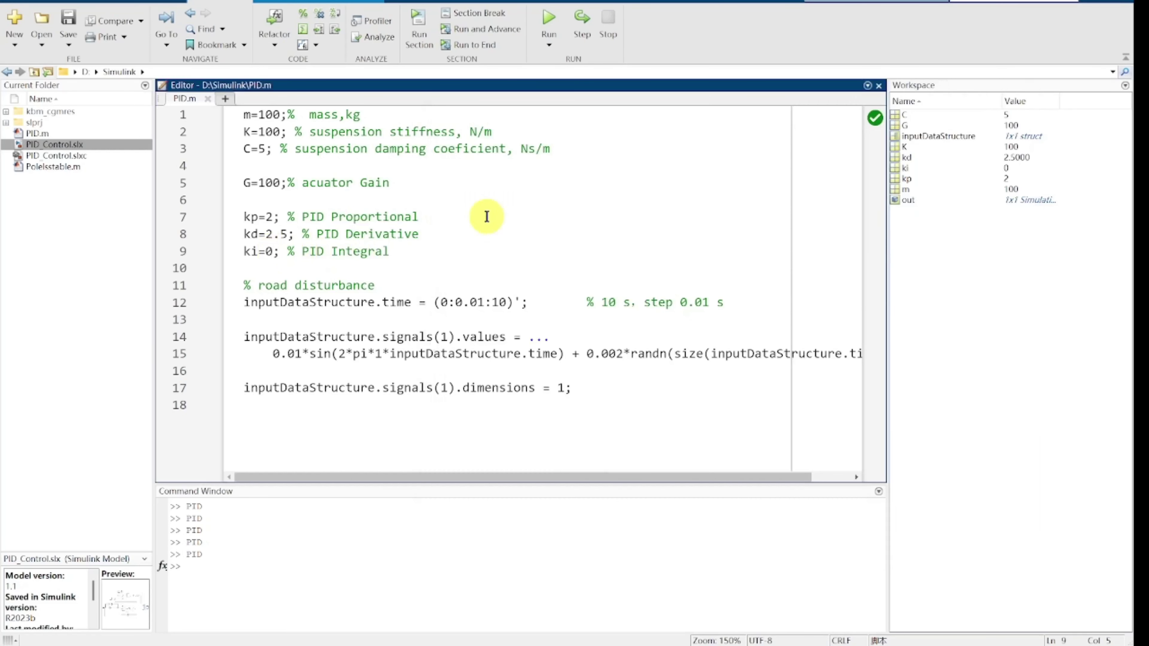
key(BackSpace)
text(2)
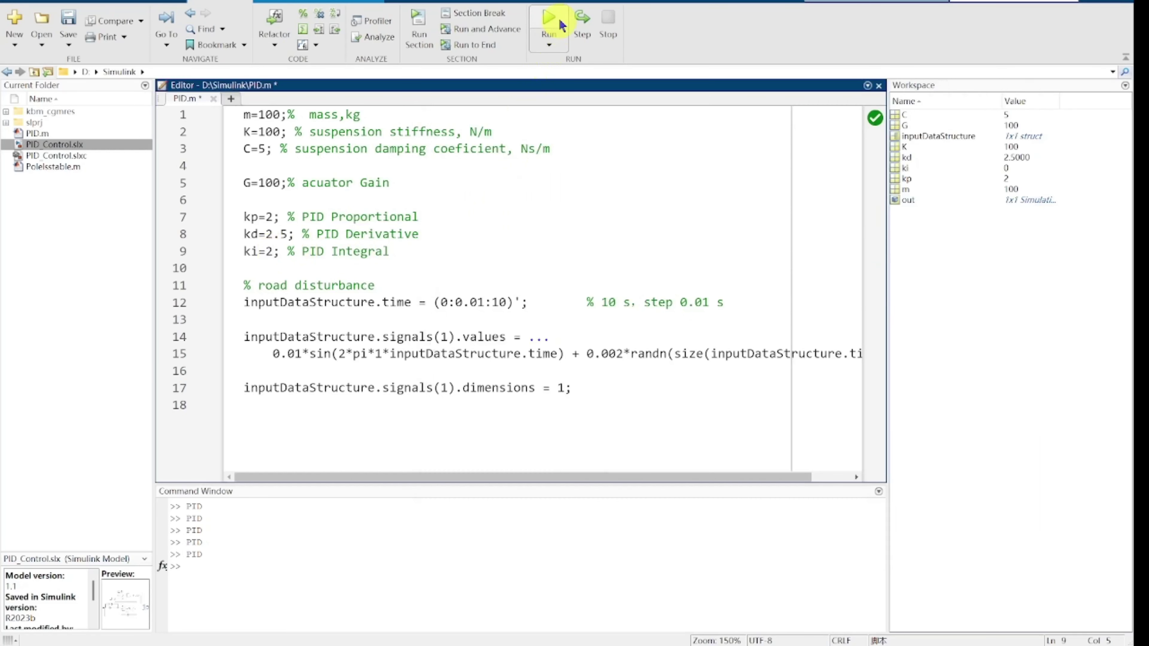
click(549, 22)
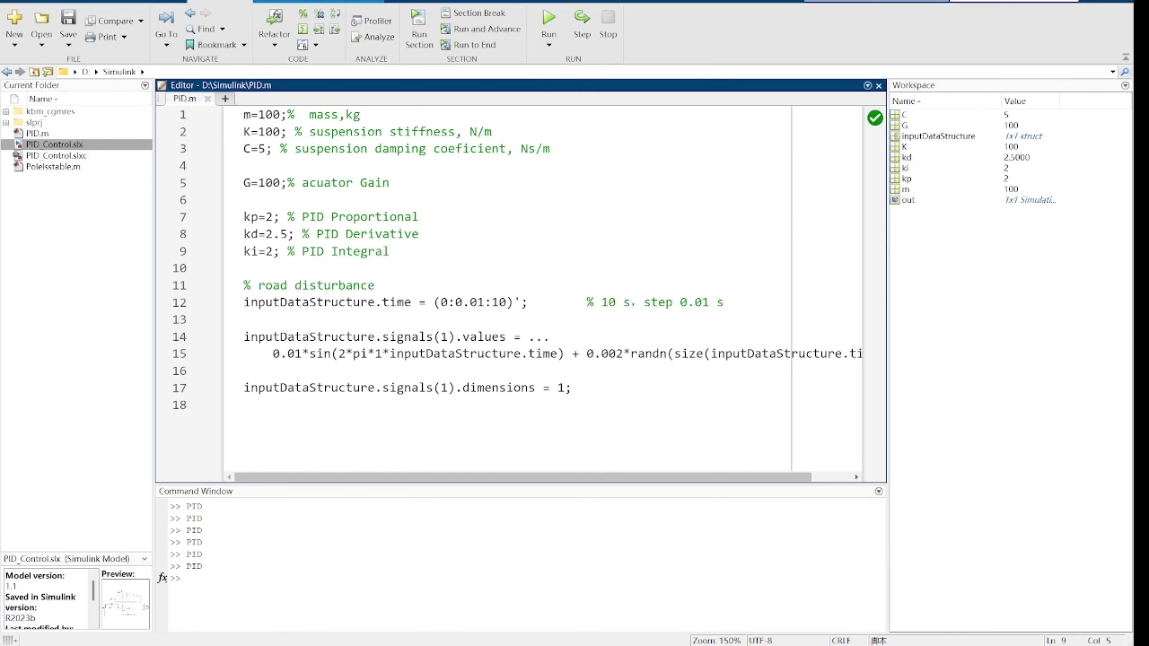
click(914, 602)
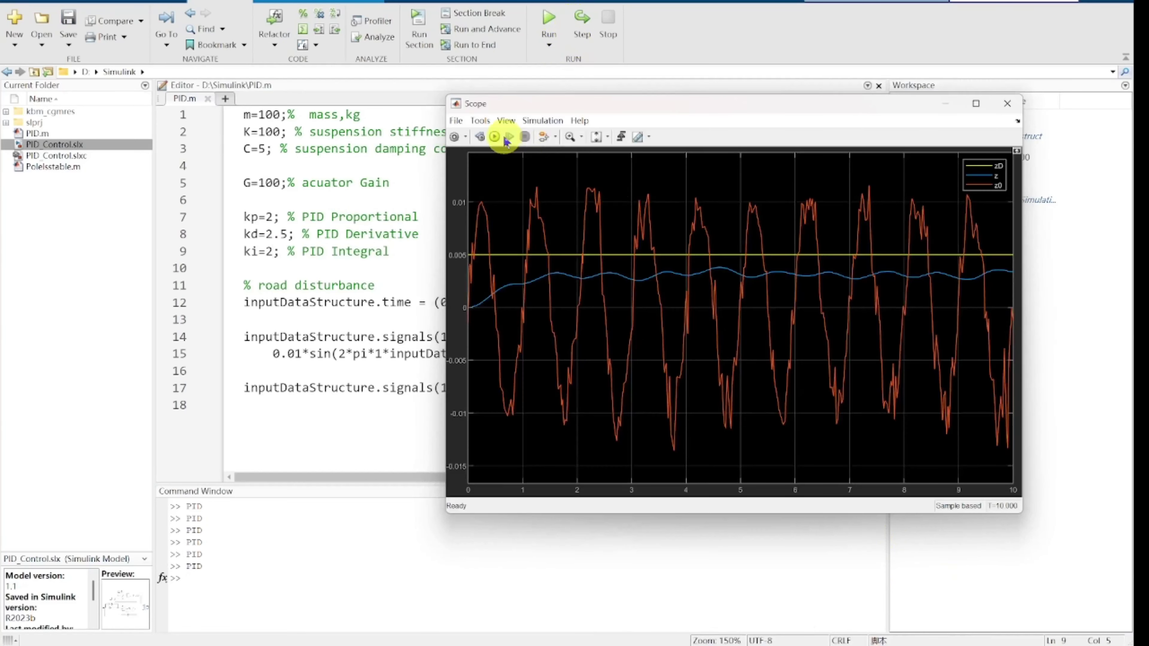
click(495, 136)
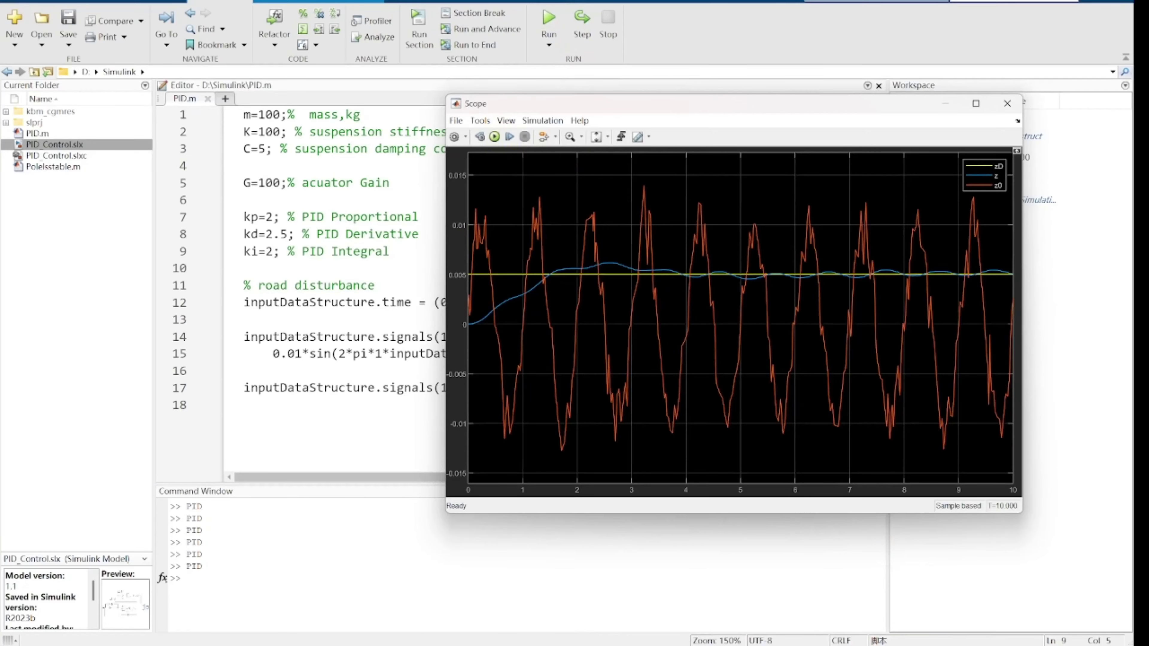